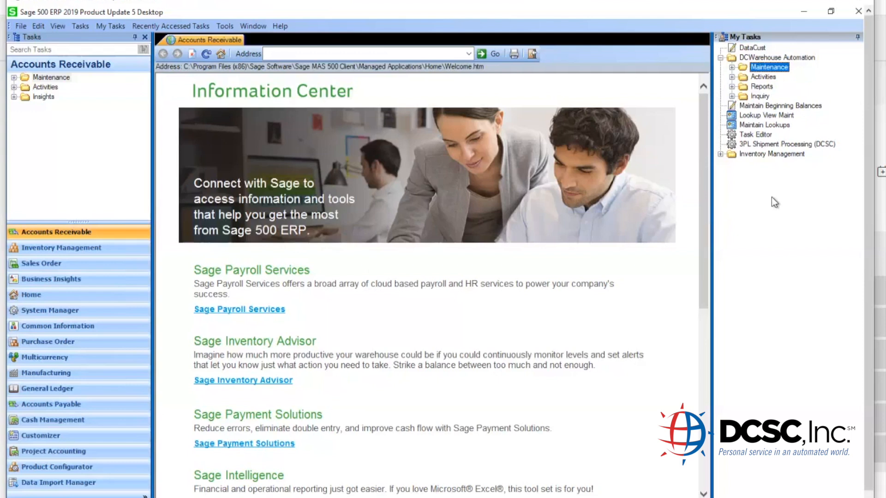
# - Open FedEx Authorization under DCWarehouse Automation > Maintenance > Set Up Carriers
pyautogui.click(719, 57)
pyautogui.click(720, 57)
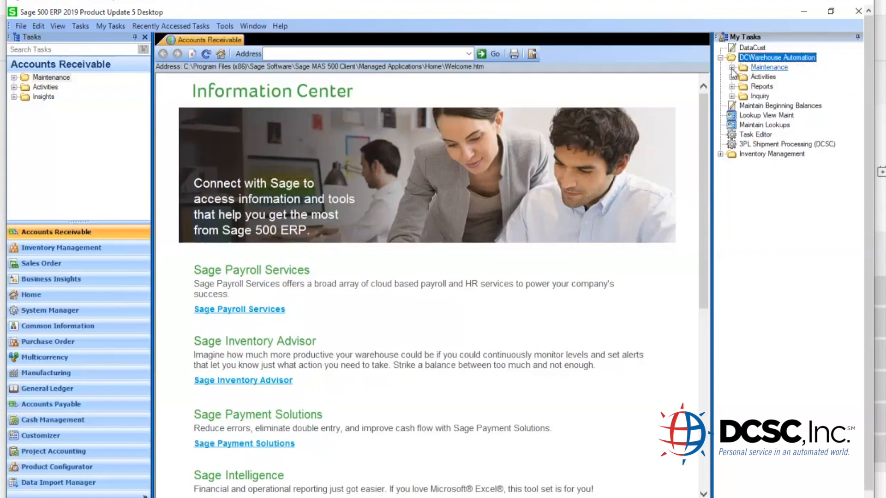
pyautogui.click(732, 68)
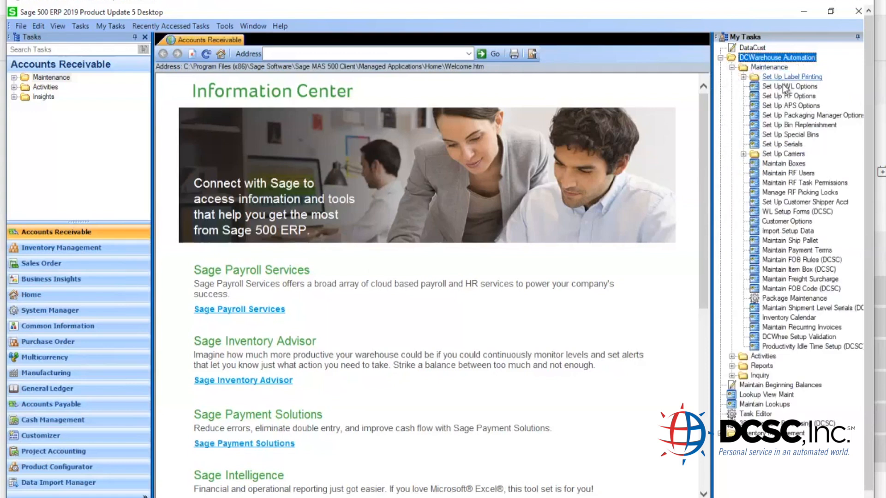
pyautogui.doubleClick(794, 155)
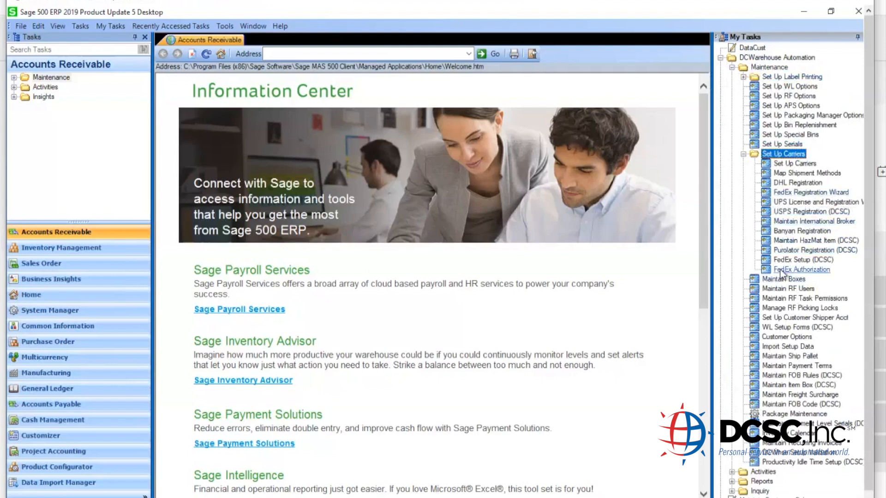
pyautogui.click(813, 271)
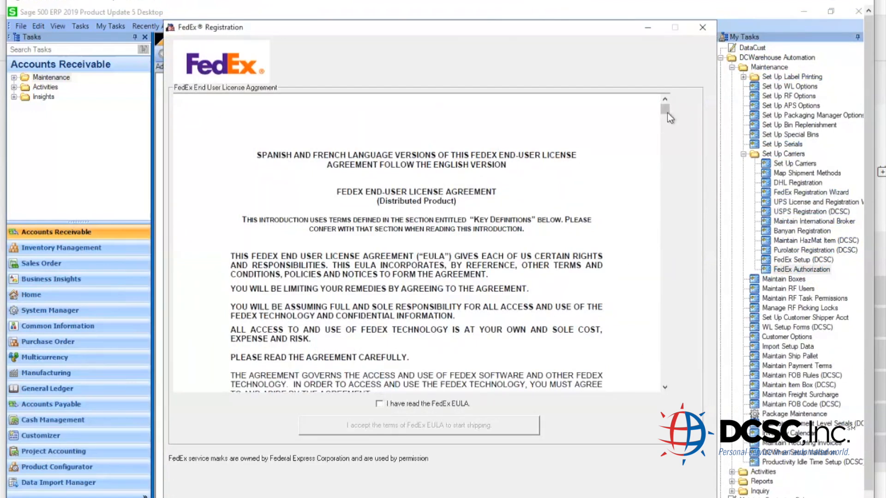
# - Scroll through the FedEx EULA, confirm it was read, and accept its terms
pyautogui.moveTo(668, 110); pyautogui.dragTo(663, 385)
pyautogui.click(379, 405)
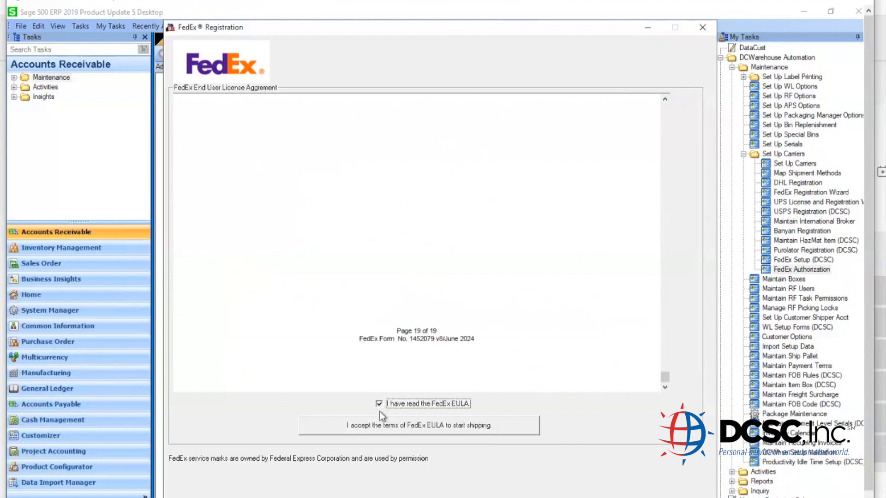
pyautogui.click(381, 428)
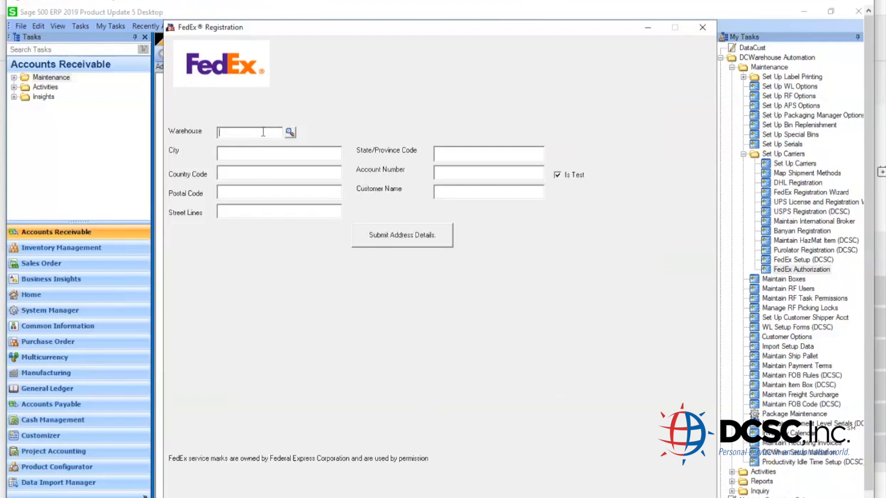
# - Enter warehouse Rialto, city New York, country code US and the postal code
pyautogui.write('rialto')
pyautogui.press('Tab')
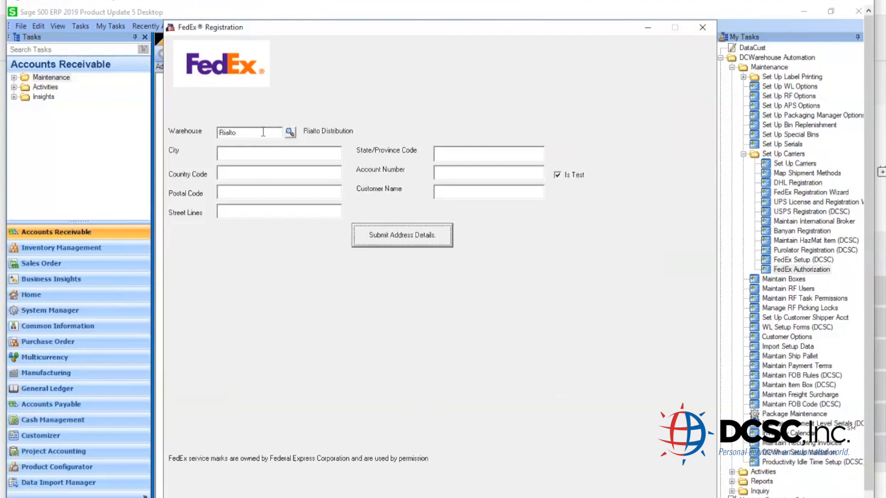
pyautogui.click(261, 153)
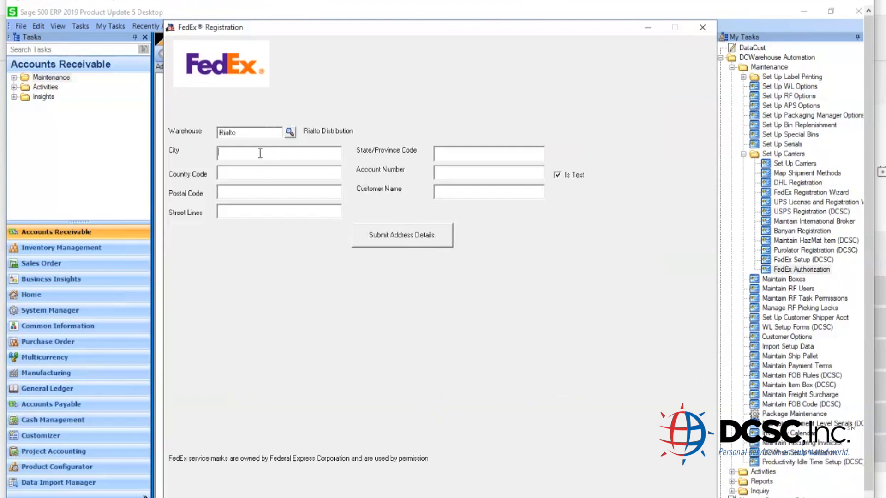
pyautogui.write('NEW YORK')
pyautogui.press('Tab')
pyautogui.write('US')
pyautogui.press('Tab')
pyautogui.write('100114624')
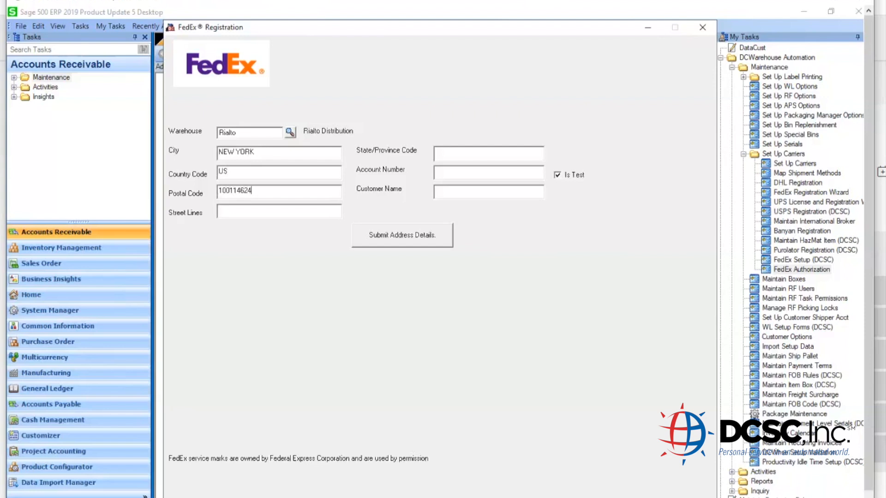
# - Fill in the street address, state code NY, FedEx account number and customer name
pyautogui.click(218, 210)
pyautogui.press('Tab')
pyautogui.write('NY')
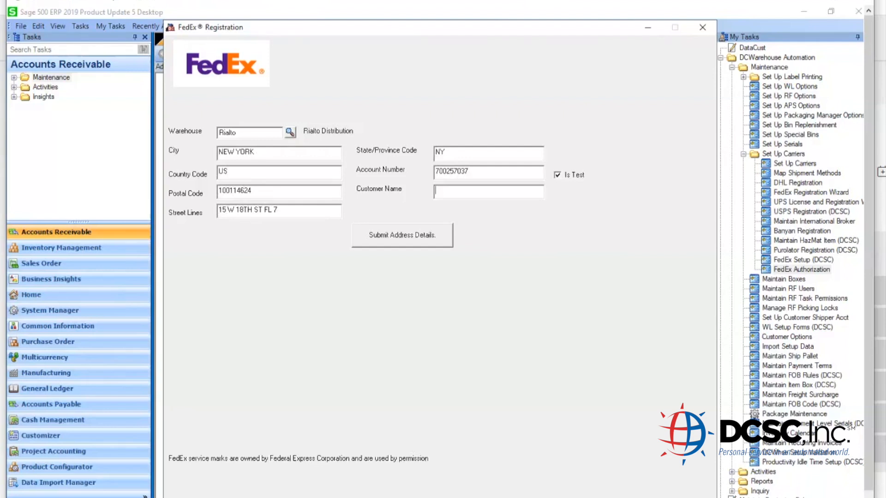
pyautogui.write('DCSCO')
pyautogui.write('218')
# - Submit the address details and choose Invoice as the authentication method
pyautogui.click(417, 239)
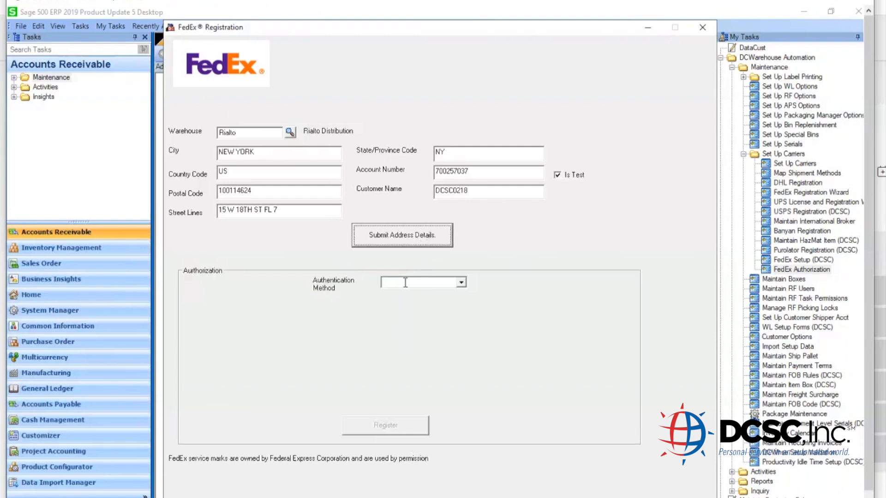
pyautogui.click(406, 283)
pyautogui.click(459, 282)
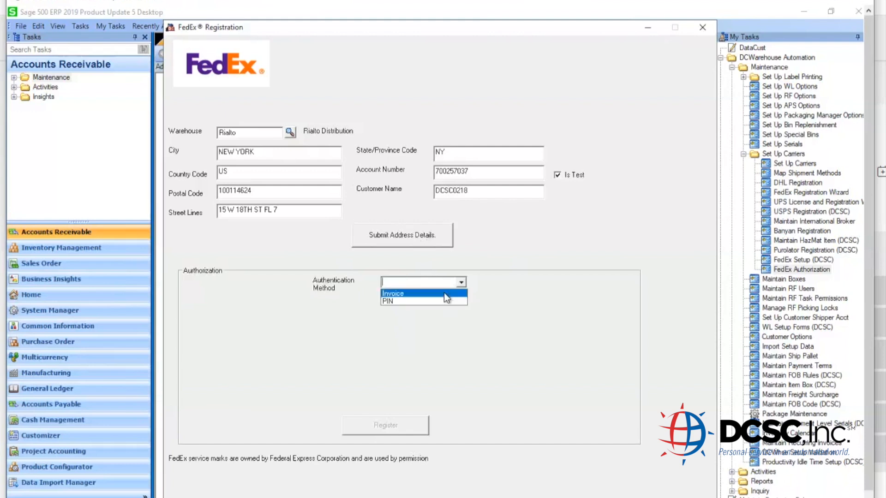
pyautogui.click(446, 294)
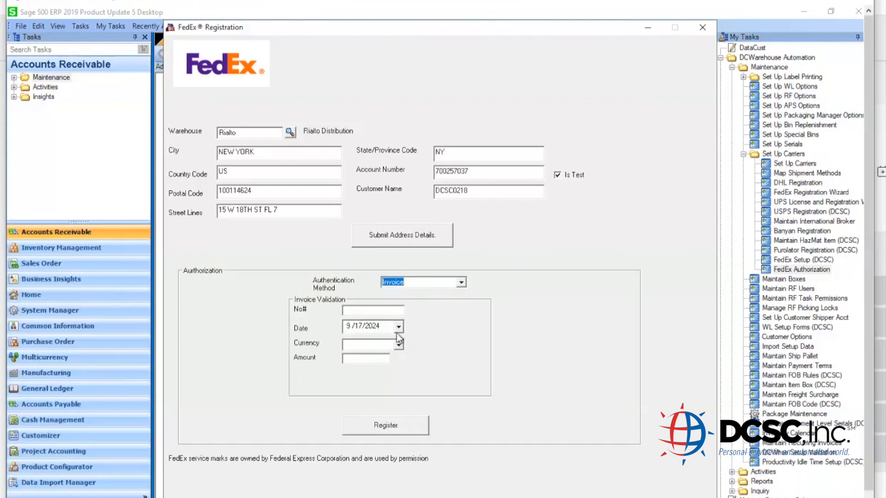
# - Enter the invoice number, date 12/10/2024, currency USD and amount 234.00
pyautogui.click(382, 312)
pyautogui.write('234562278')
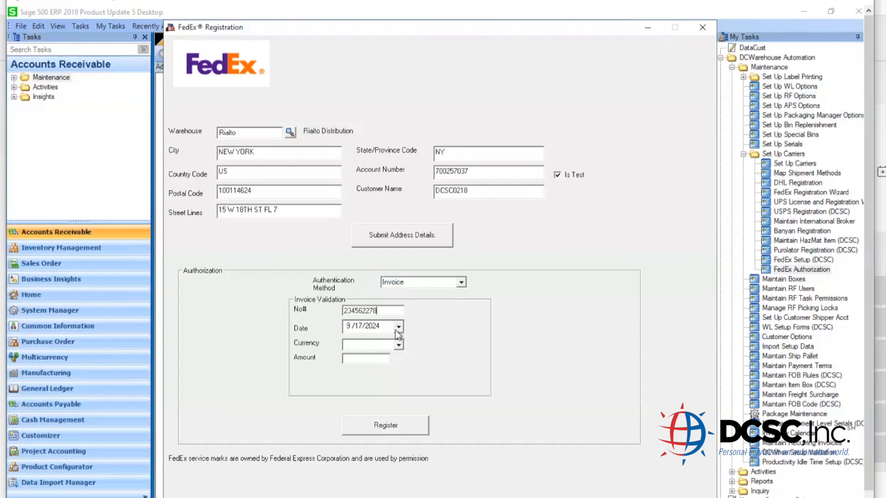
pyautogui.click(348, 326)
pyautogui.press('Tab')
pyautogui.click(399, 345)
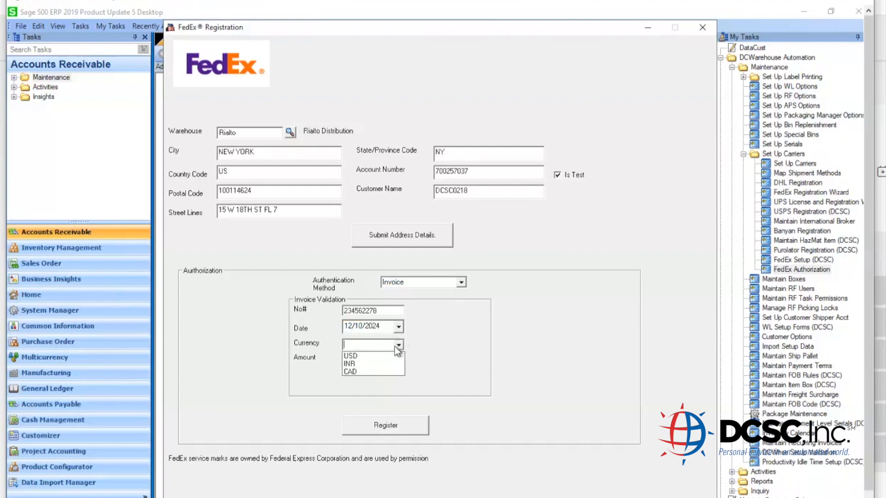
pyautogui.click(375, 356)
pyautogui.click(375, 357)
pyautogui.write('234.00')
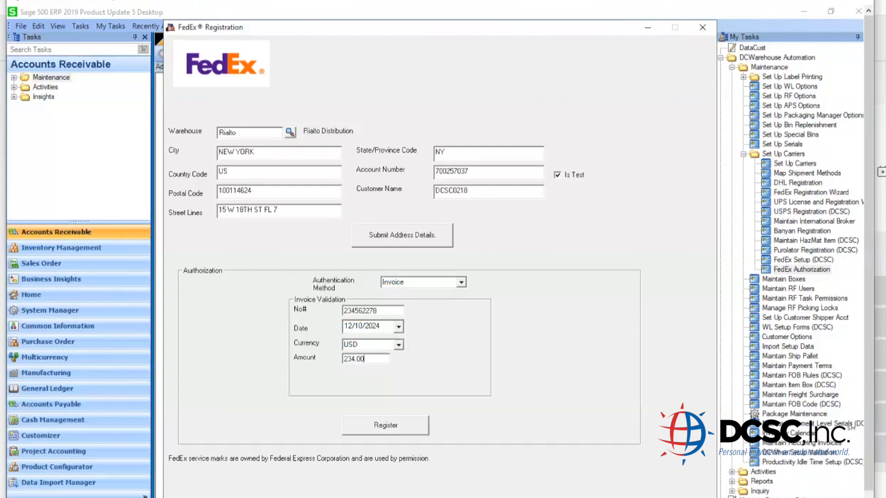
# - Register with FedEx, acknowledge the success message and close the registration window
pyautogui.click(403, 429)
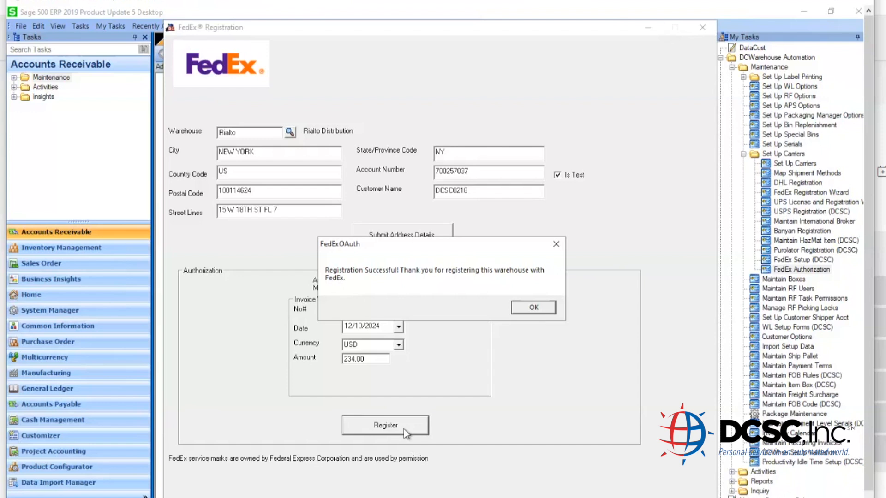
pyautogui.click(533, 309)
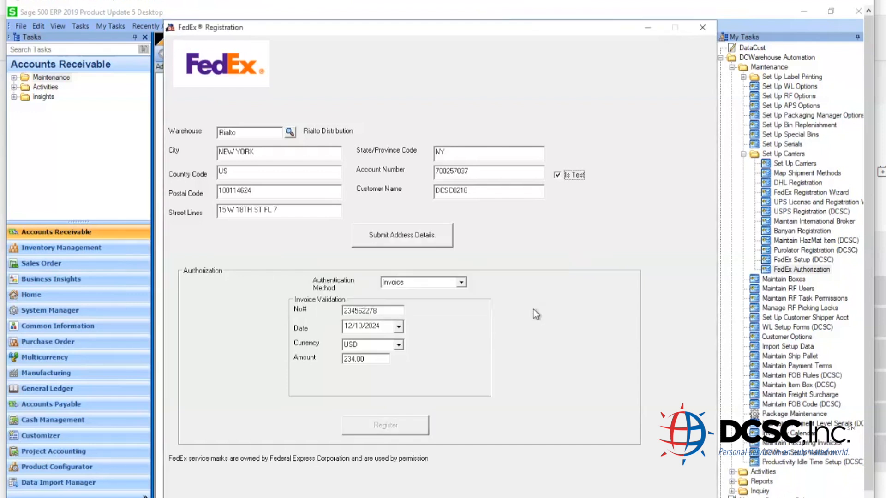
pyautogui.click(698, 33)
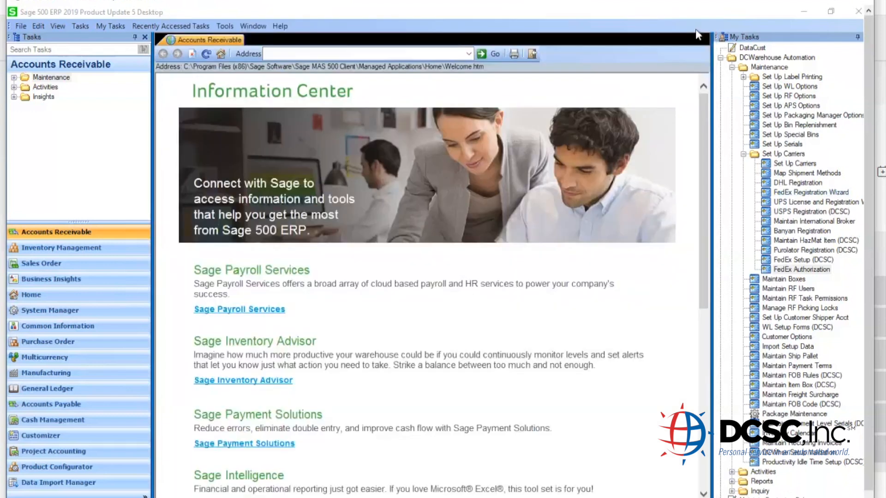
# - Open Warehouse Packaging Manager from DCWarehouse Automation > Activities
pyautogui.click(743, 154)
pyautogui.click(732, 68)
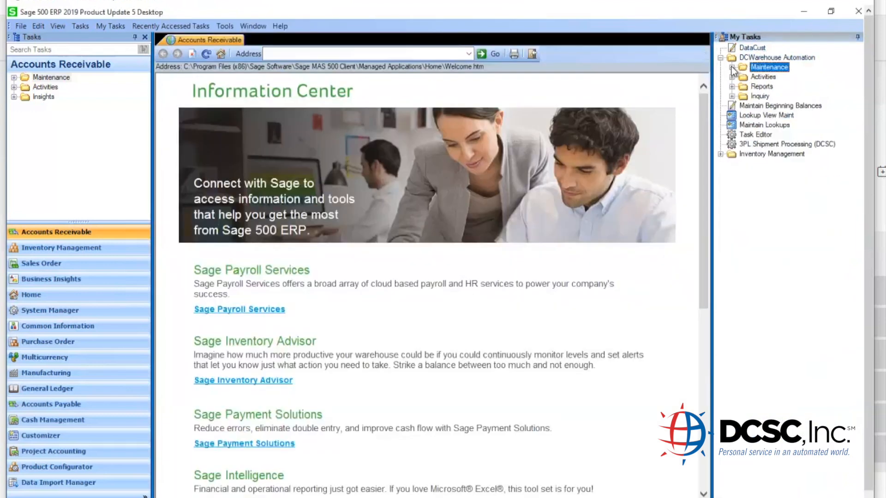
pyautogui.doubleClick(761, 77)
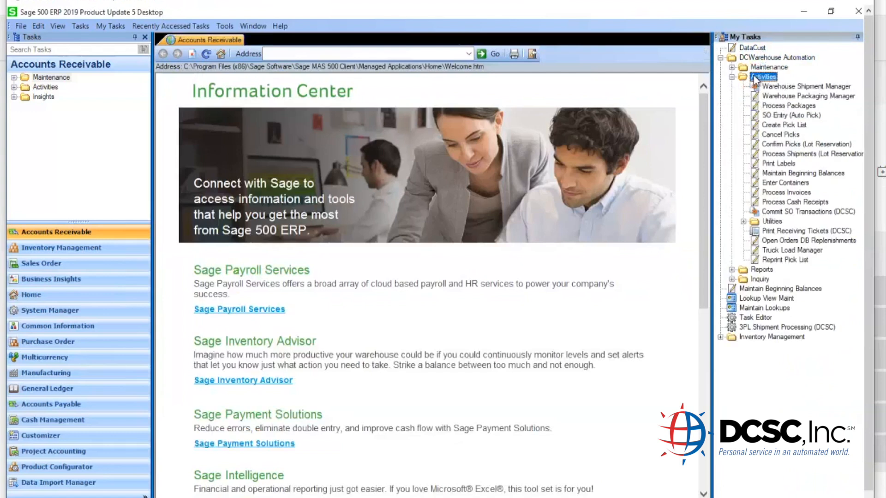
pyautogui.click(779, 97)
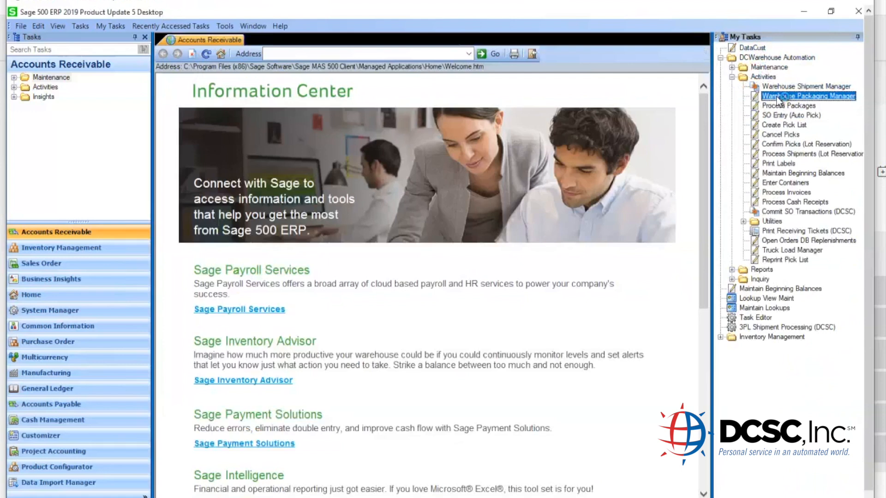
pyautogui.doubleClick(779, 97)
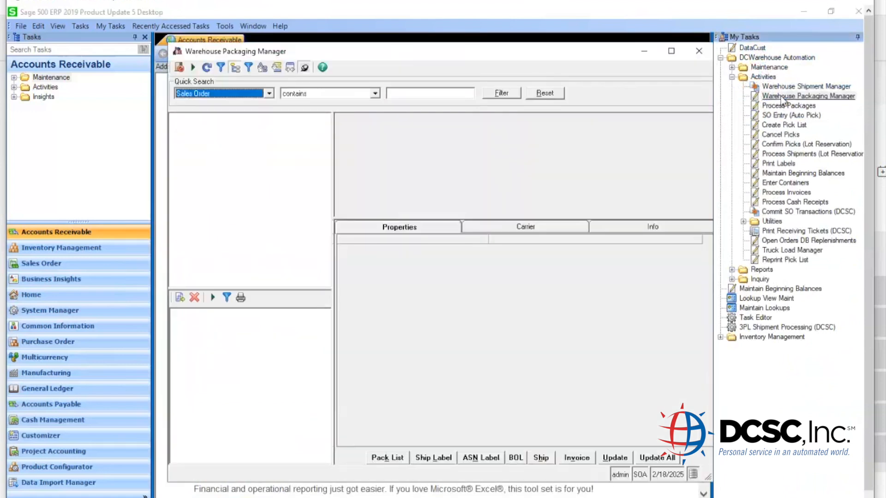
# - Select warehouse Rialto and quick-search for the sales order number
pyautogui.click(416, 93)
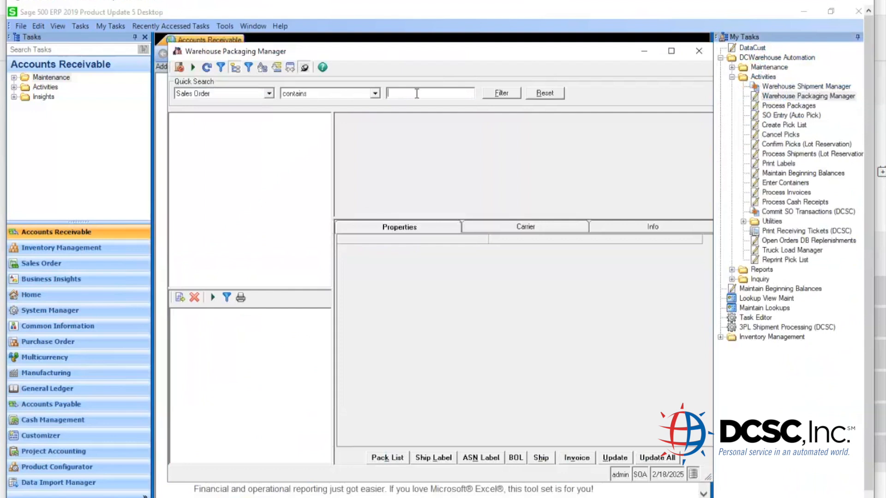
pyautogui.click(262, 67)
pyautogui.doubleClick(148, 234)
pyautogui.click(409, 94)
pyautogui.write('3282')
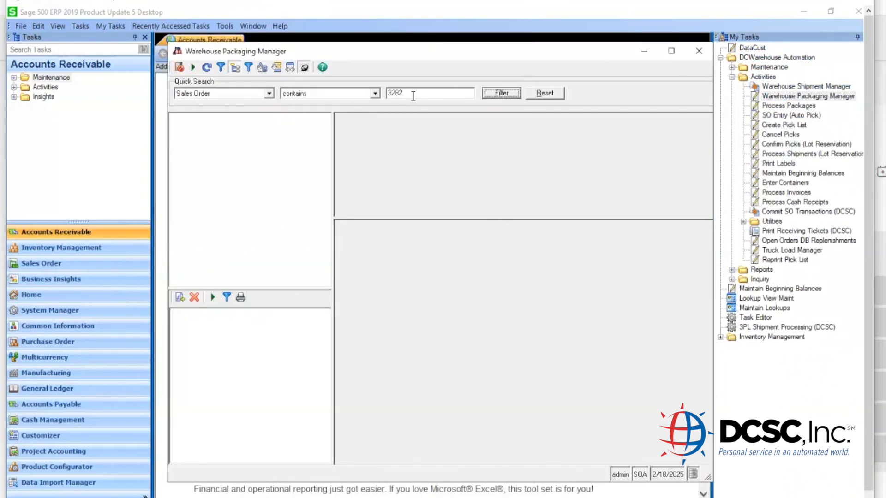
pyautogui.press('Return')
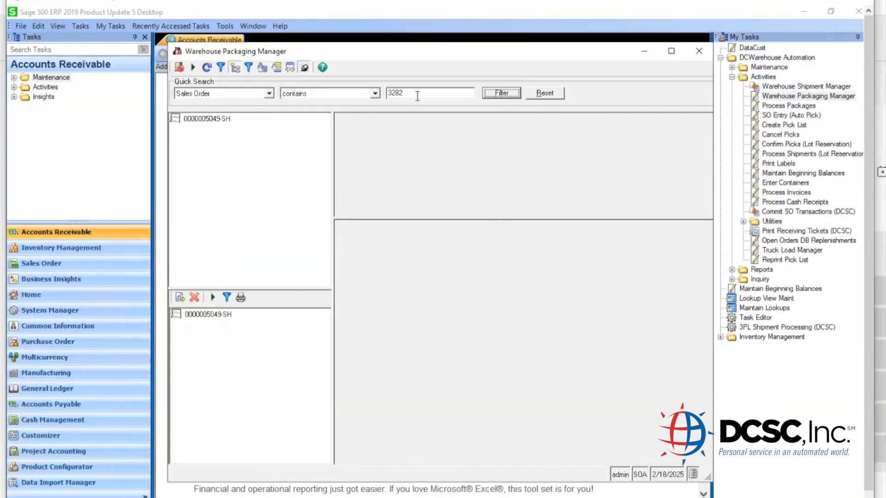
# - Ship-confirm the shipment with its box and save the FedEx label as a PDF
pyautogui.click(201, 316)
pyautogui.click(215, 326)
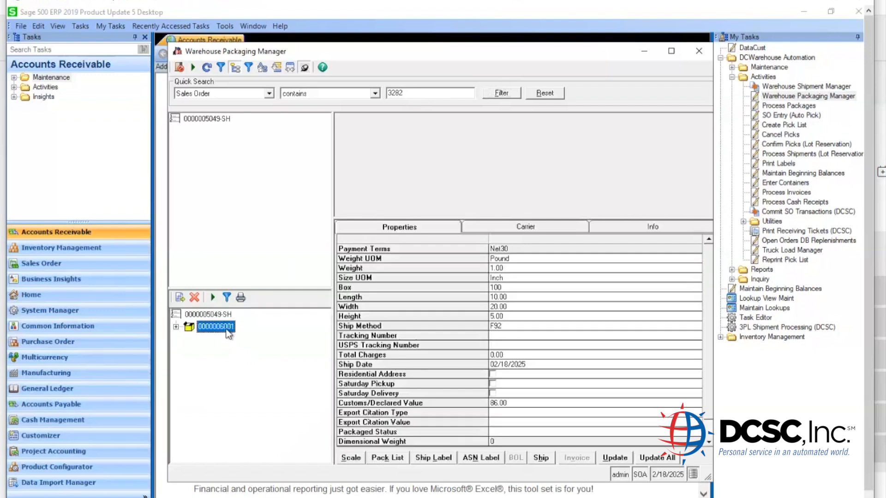
pyautogui.click(226, 315)
pyautogui.click(541, 458)
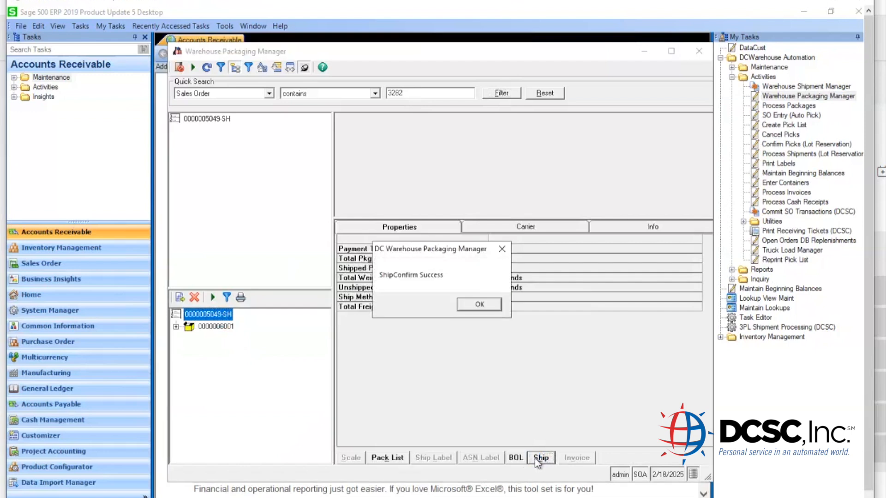
pyautogui.click(488, 306)
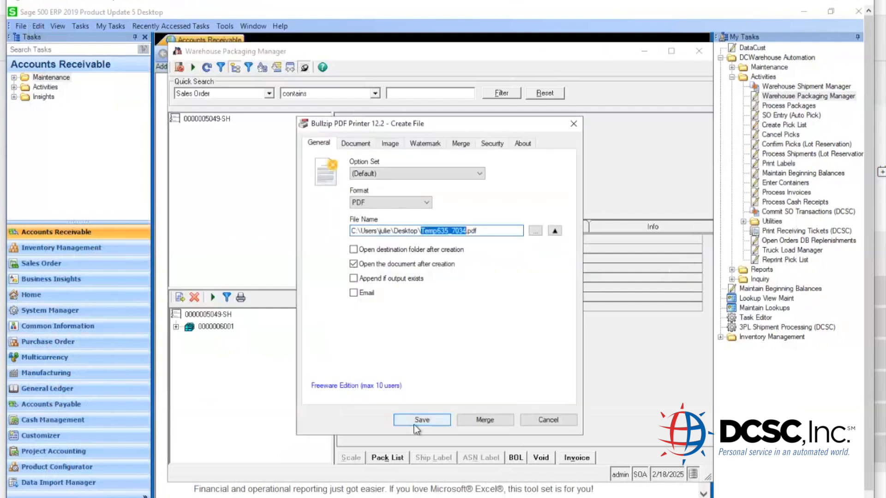
pyautogui.click(421, 420)
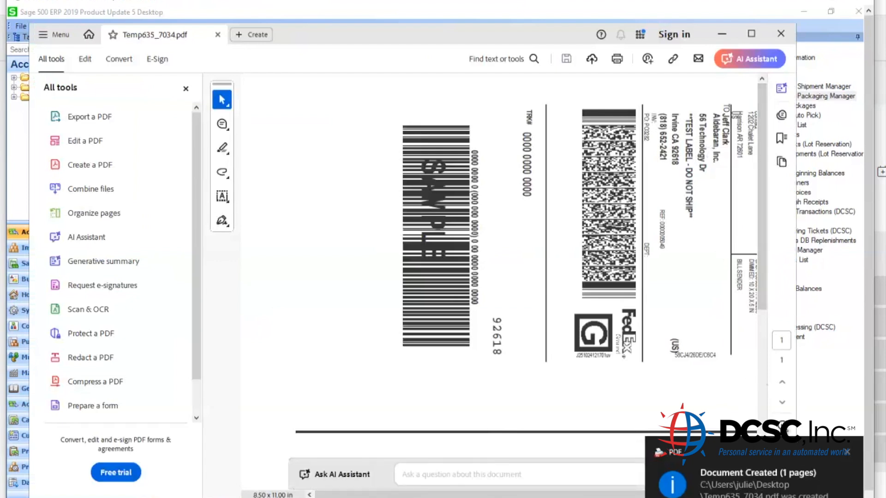
pyautogui.click(780, 33)
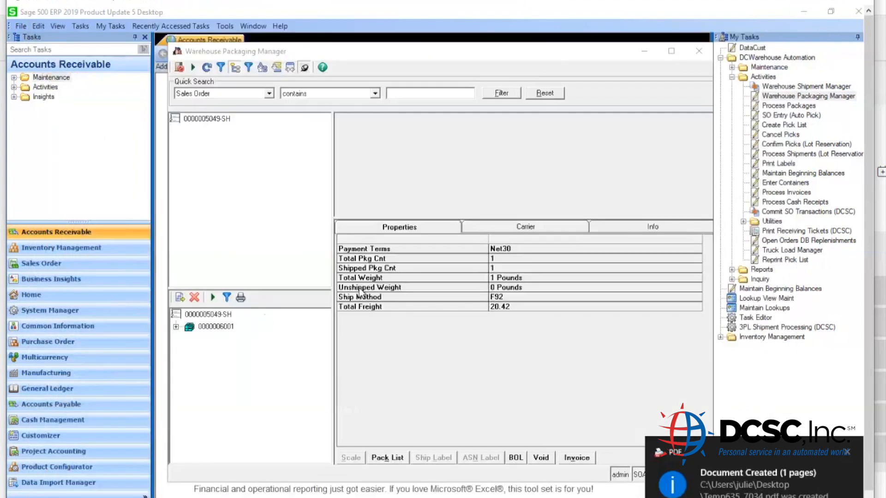
pyautogui.click(215, 326)
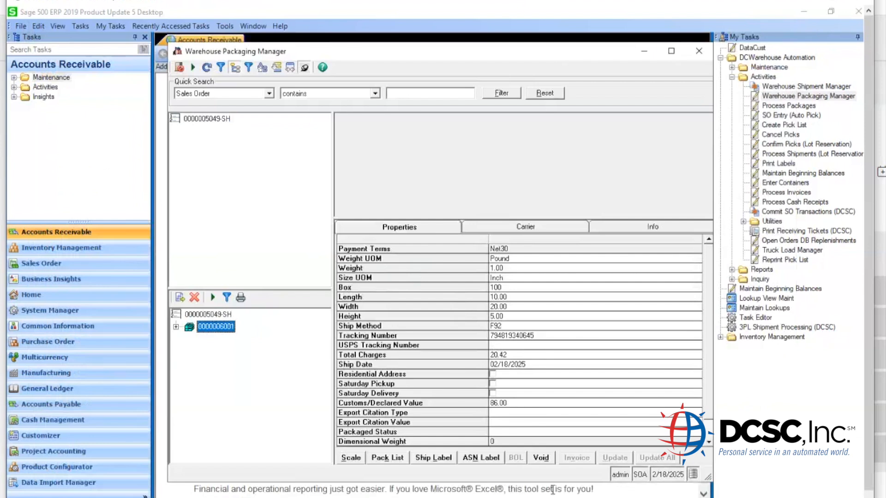
pyautogui.click(209, 314)
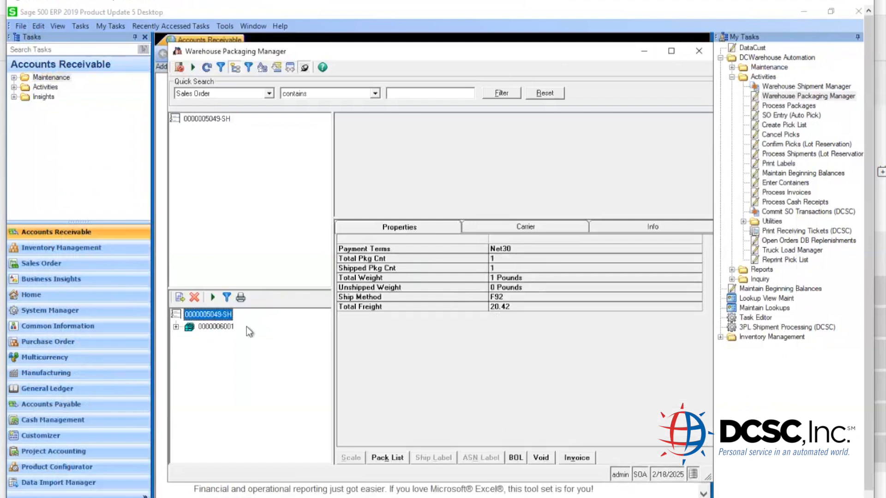
pyautogui.click(546, 459)
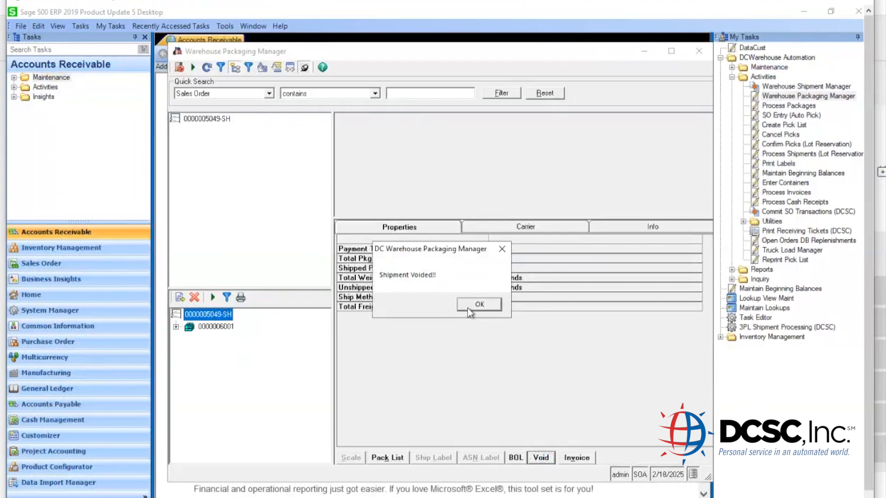
pyautogui.click(467, 308)
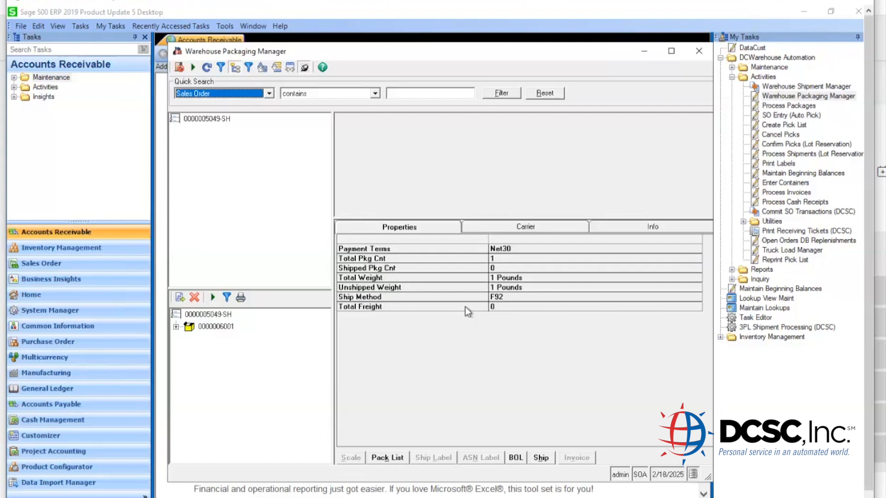
pyautogui.click(204, 314)
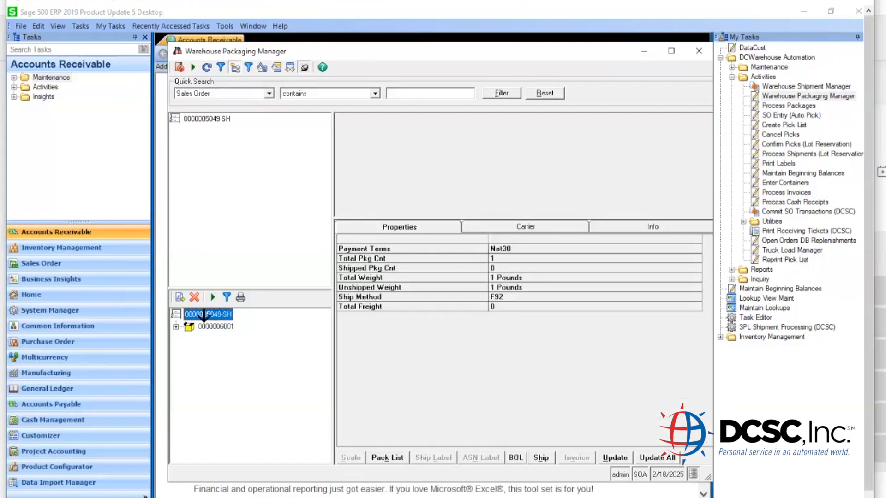
pyautogui.click(220, 316)
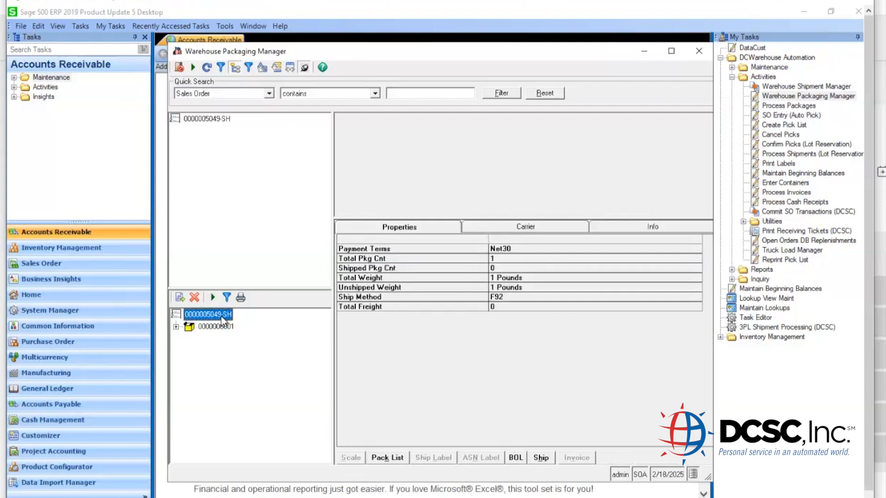
pyautogui.rightClick(223, 320)
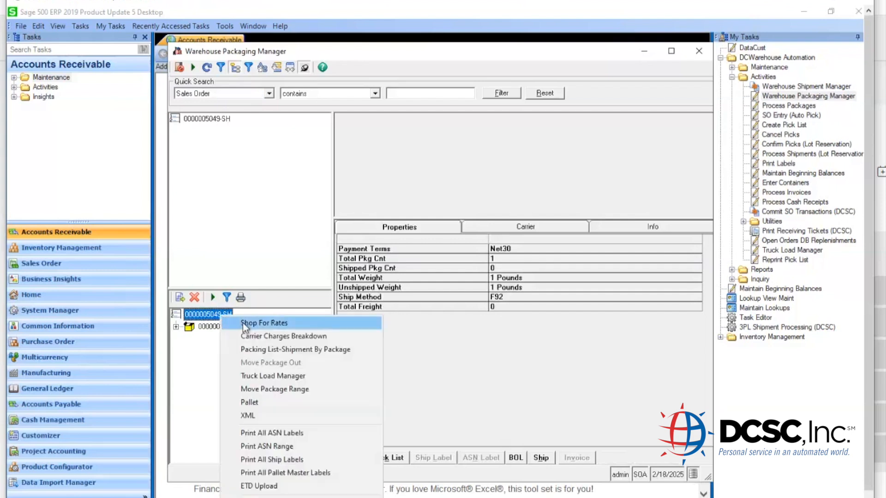
pyautogui.click(242, 323)
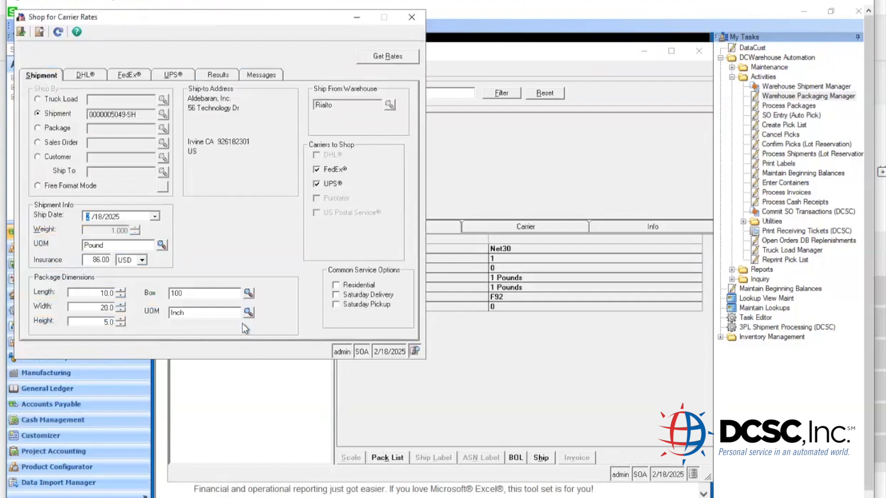
pyautogui.click(385, 57)
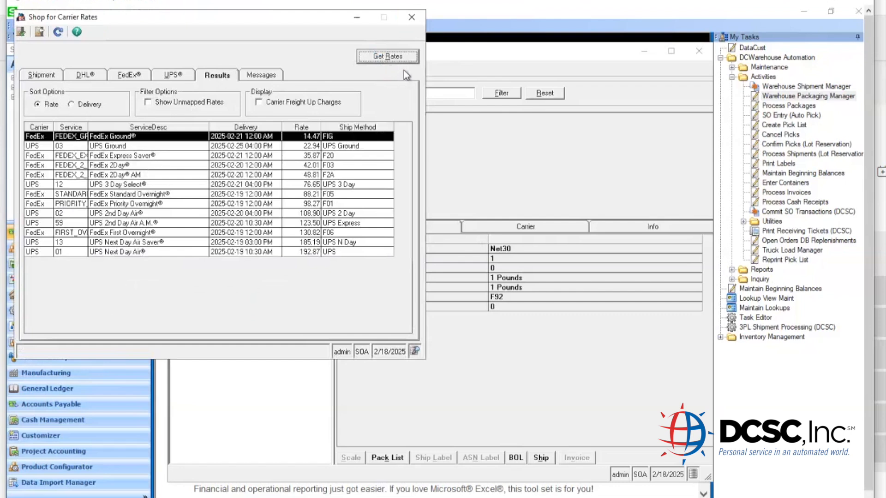
pyautogui.click(411, 18)
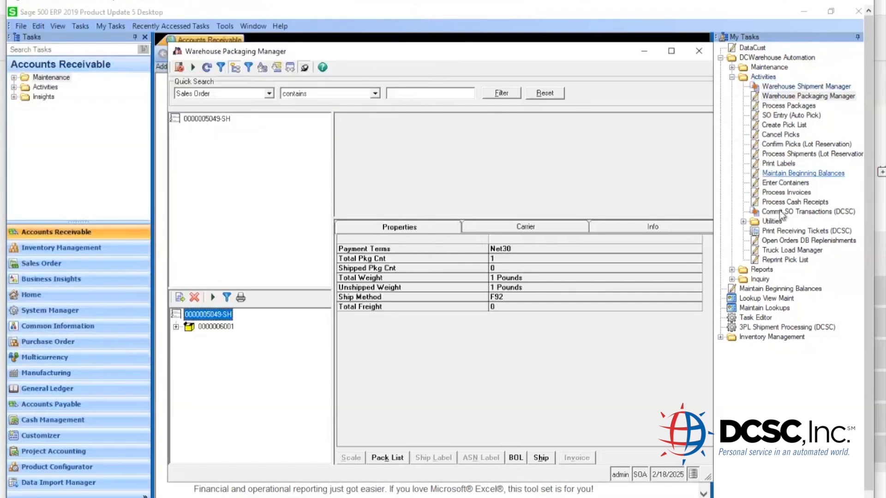
# - Open the Packages inquiry from the Inquiry tasks
pyautogui.doubleClick(759, 279)
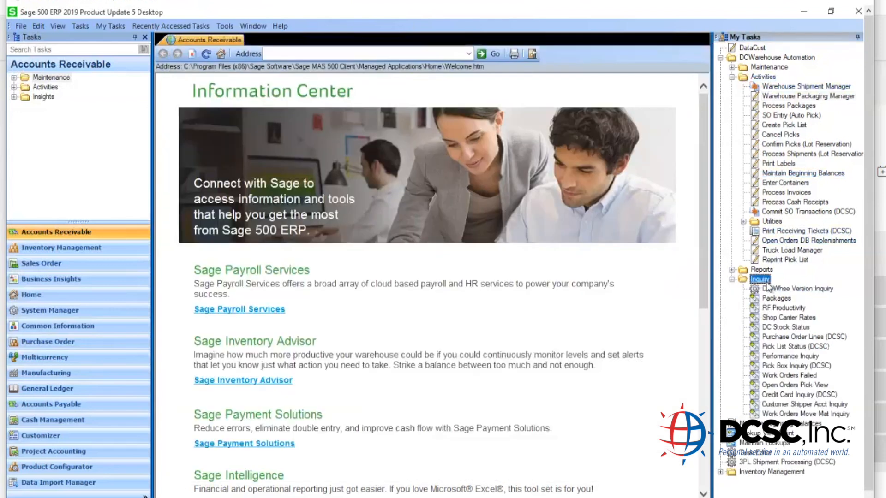
pyautogui.click(778, 298)
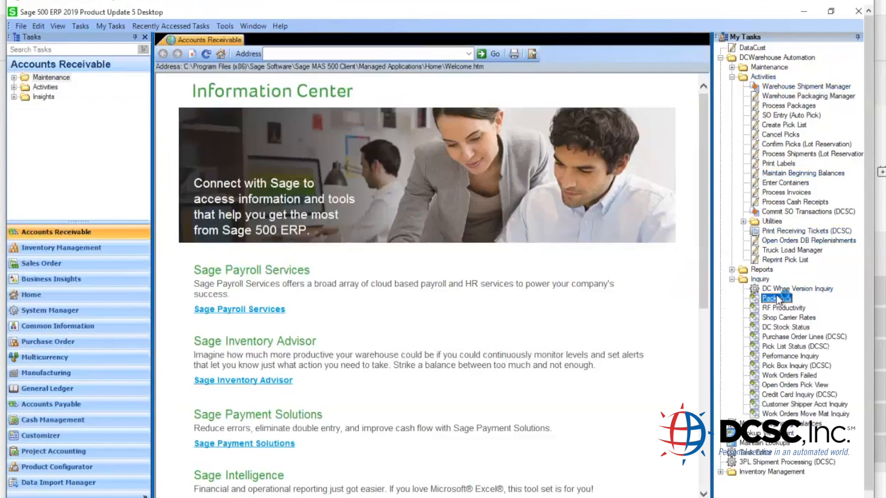
pyautogui.doubleClick(777, 299)
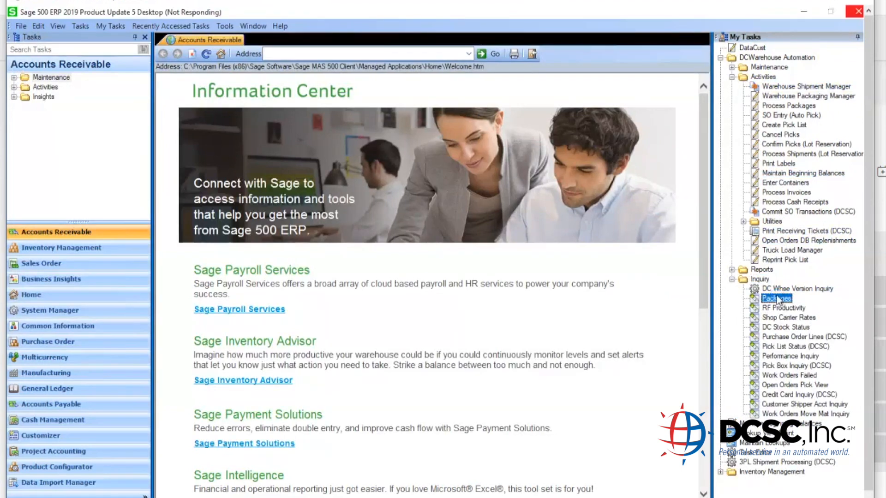
# - Filter packages by Shipment All and Sales Order containing the order number, then close
pyautogui.click(620, 153)
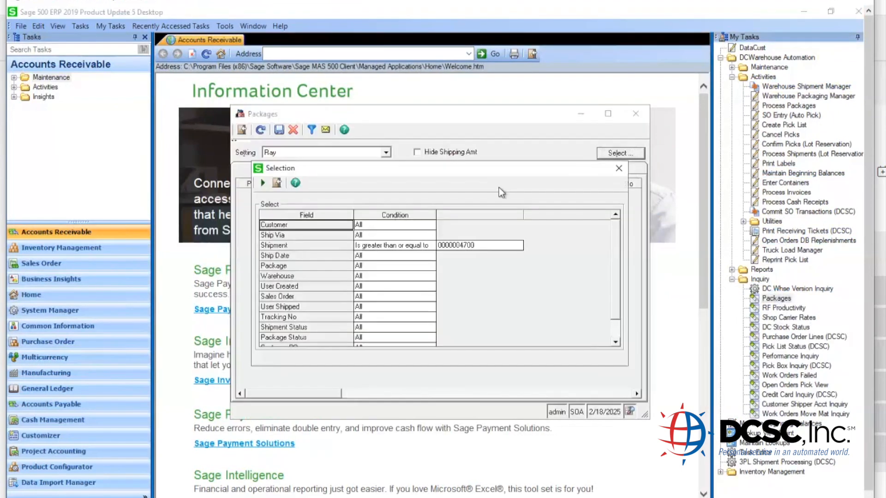
pyautogui.click(422, 245)
pyautogui.press('a')
pyautogui.press('Tab')
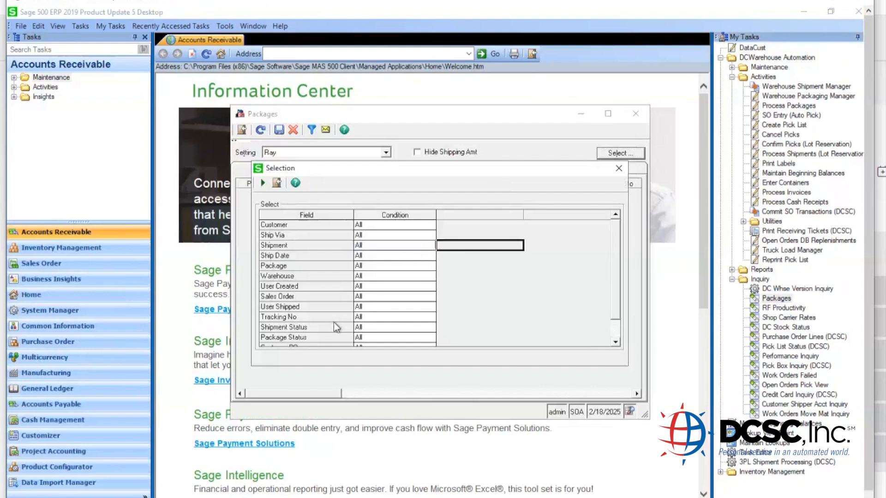
pyautogui.click(372, 299)
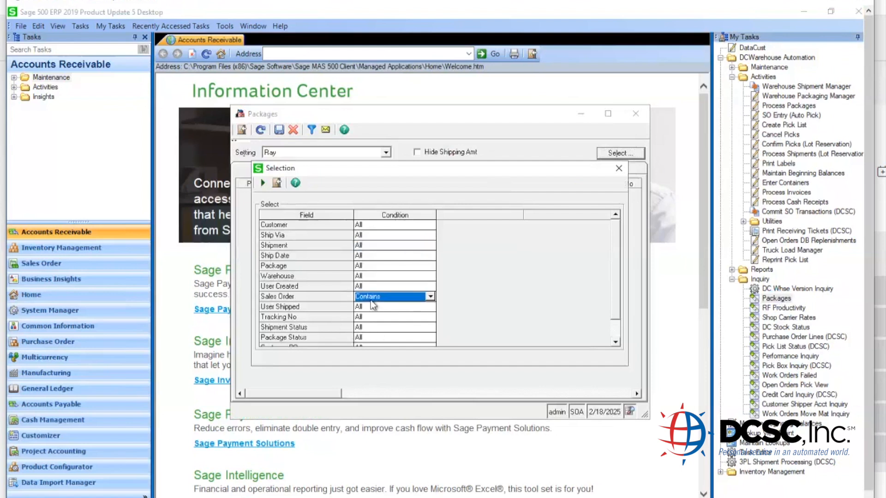
pyautogui.write('c3282')
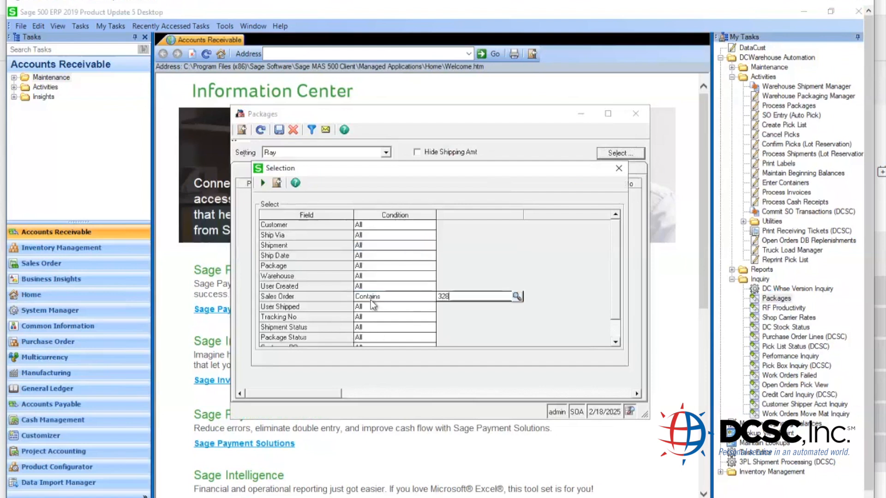
pyautogui.click(263, 183)
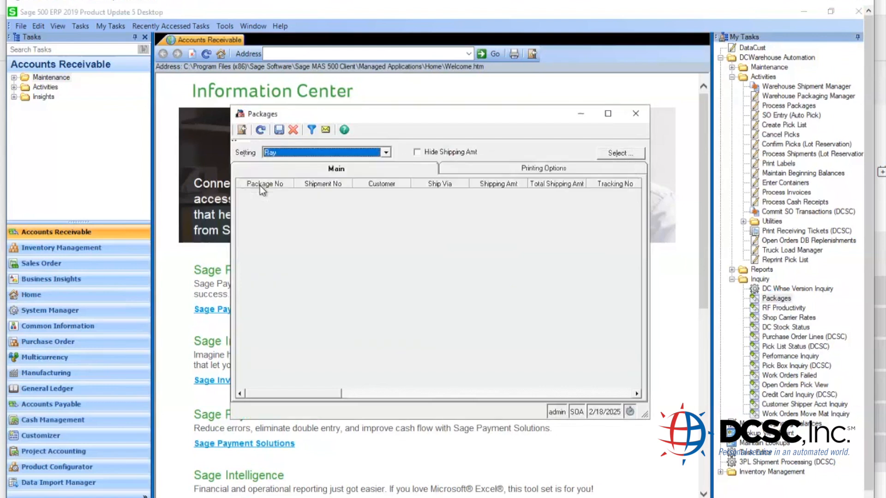
pyautogui.rightClick(322, 193)
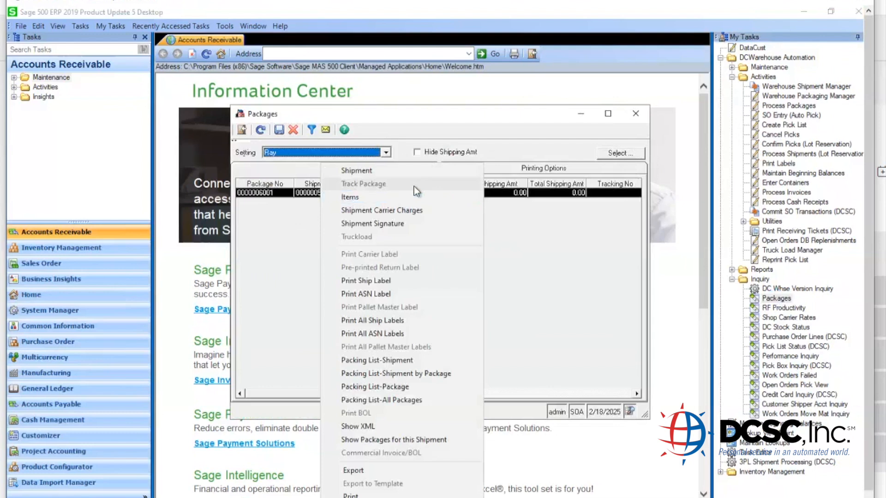
pyautogui.click(636, 115)
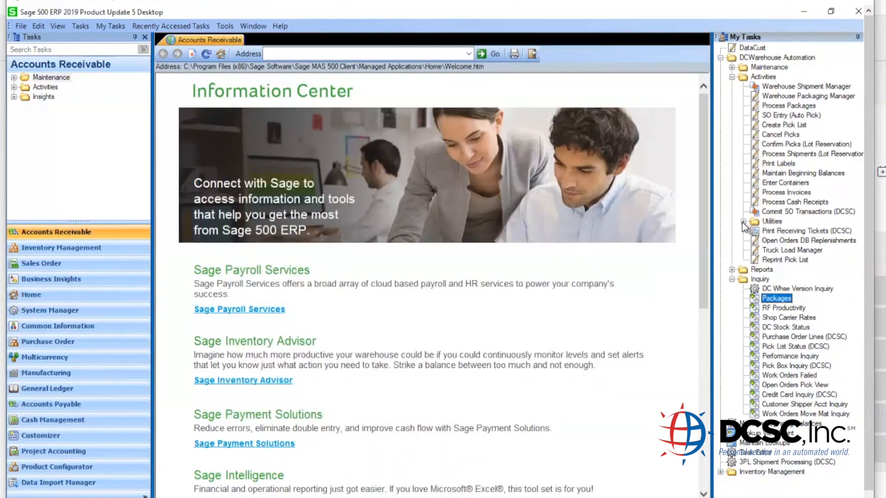
# - Open the FedEx Close Ship Day report under Reports > Warehouse Operations
pyautogui.click(731, 270)
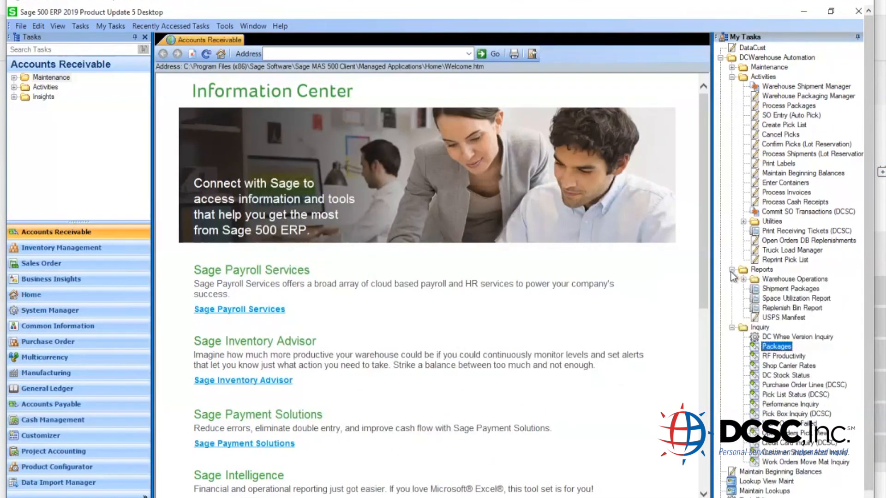
pyautogui.click(780, 280)
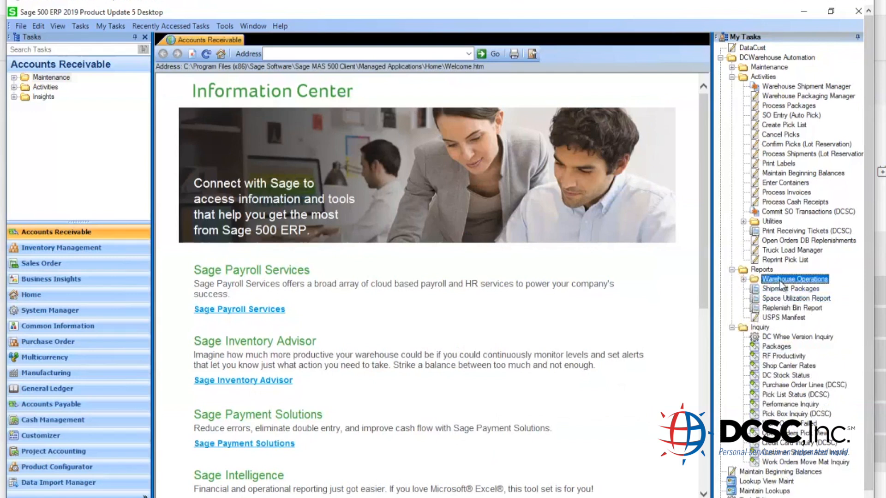
pyautogui.doubleClick(780, 283)
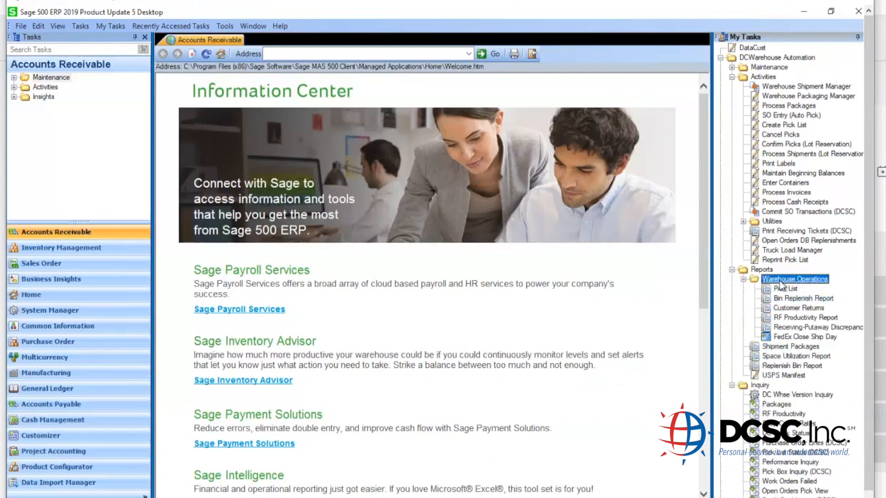
pyautogui.click(802, 340)
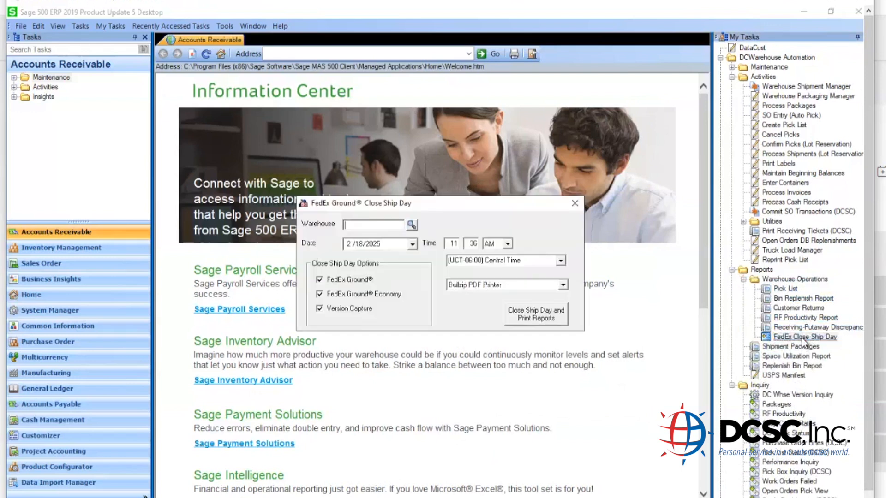
# - Close the ship day for warehouse RIALTO, save the manifest PDF, and close the window
pyautogui.write('RIALTO')
pyautogui.press('Tab')
pyautogui.click(542, 322)
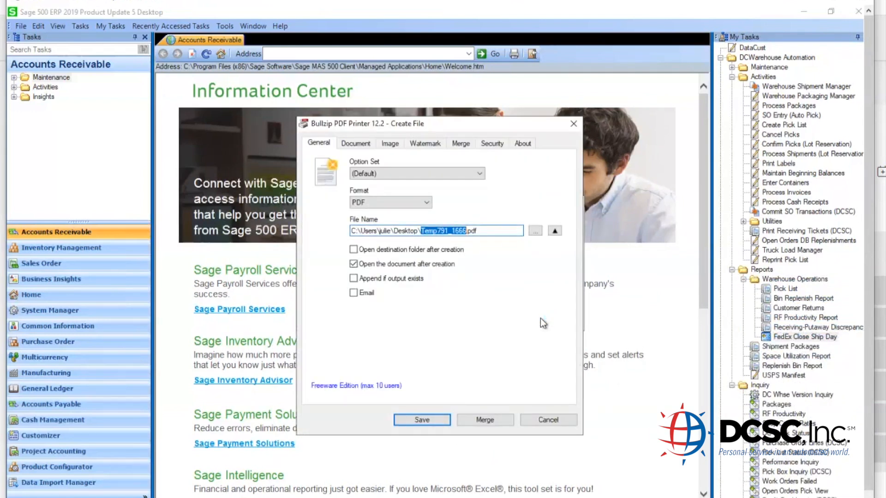
pyautogui.click(432, 419)
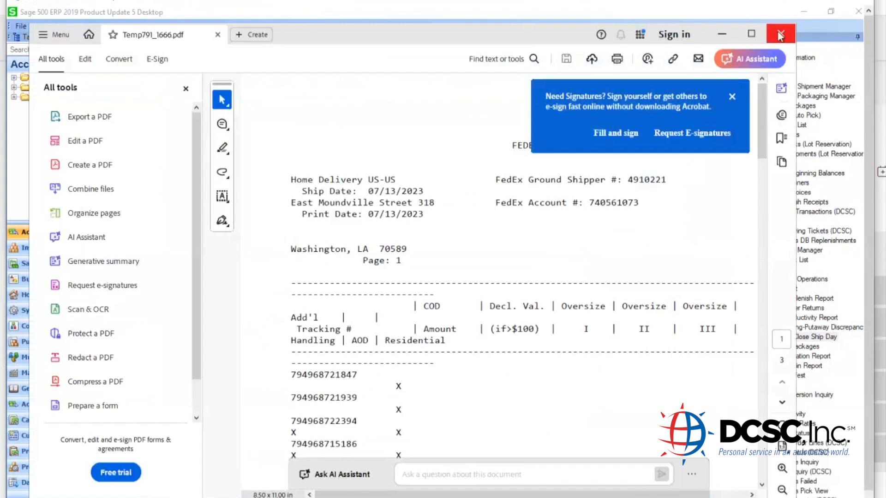
pyautogui.click(779, 34)
pyautogui.click(575, 203)
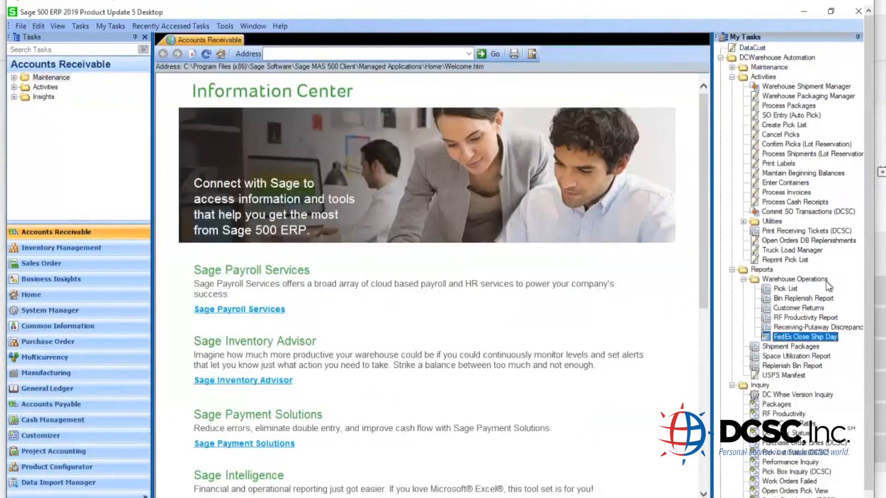
# - Load truck load 156 in Truck Load Manager, view its packages, then close it
pyautogui.click(731, 270)
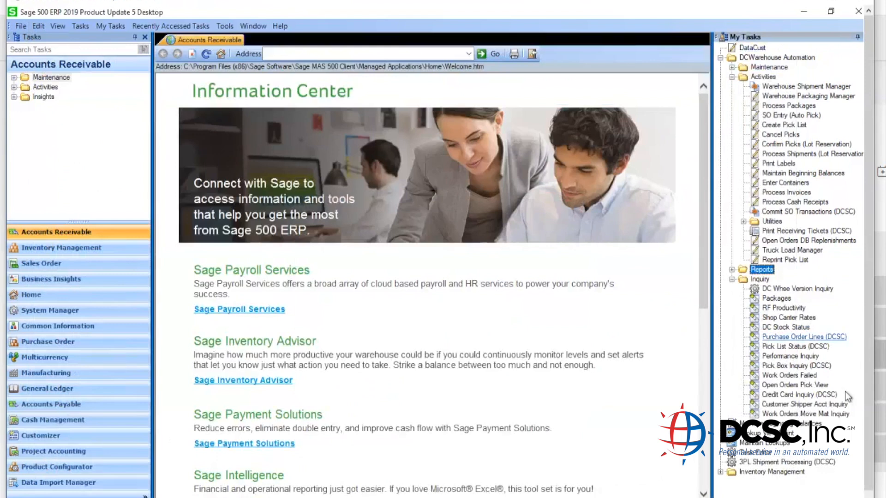
pyautogui.click(779, 250)
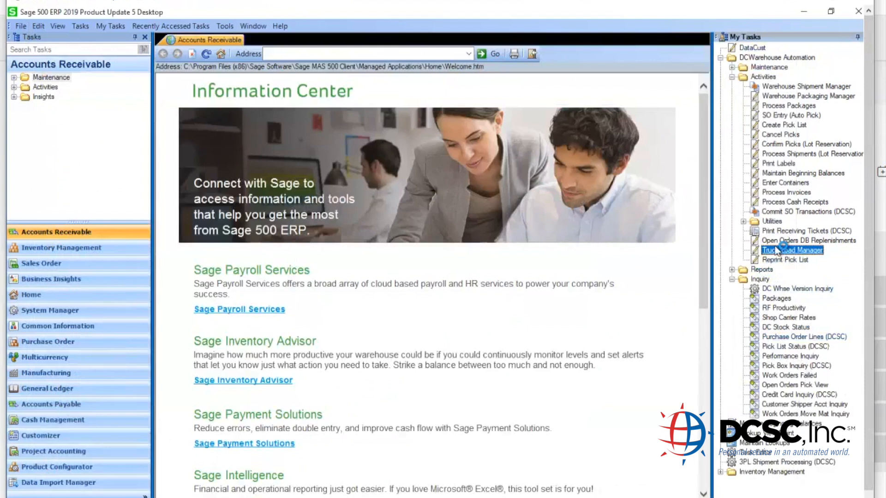
pyautogui.doubleClick(778, 249)
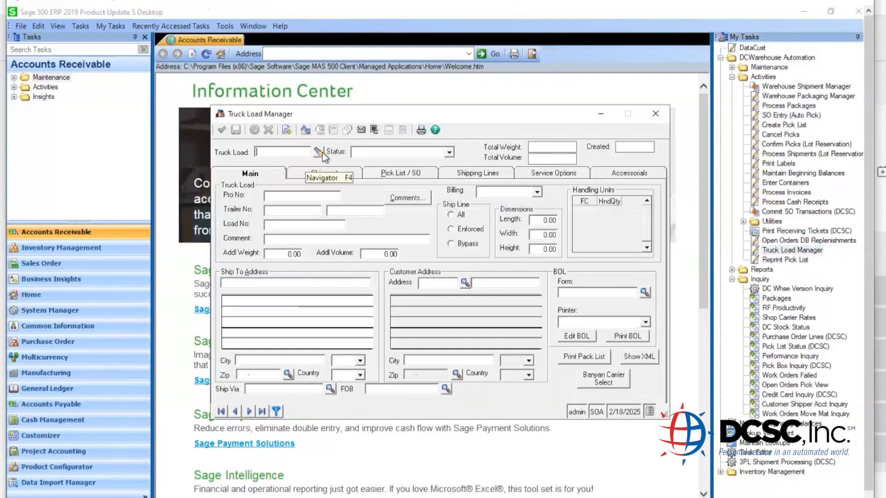
pyautogui.write('156')
pyautogui.press('Tab')
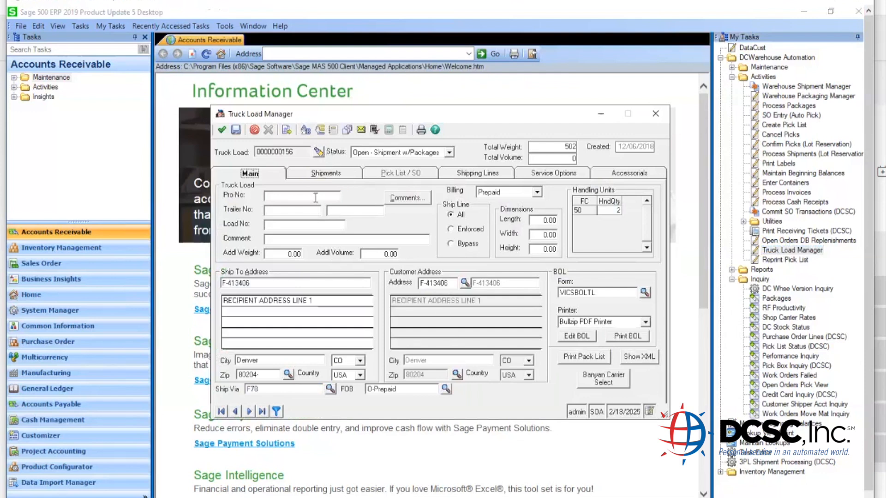
pyautogui.click(322, 174)
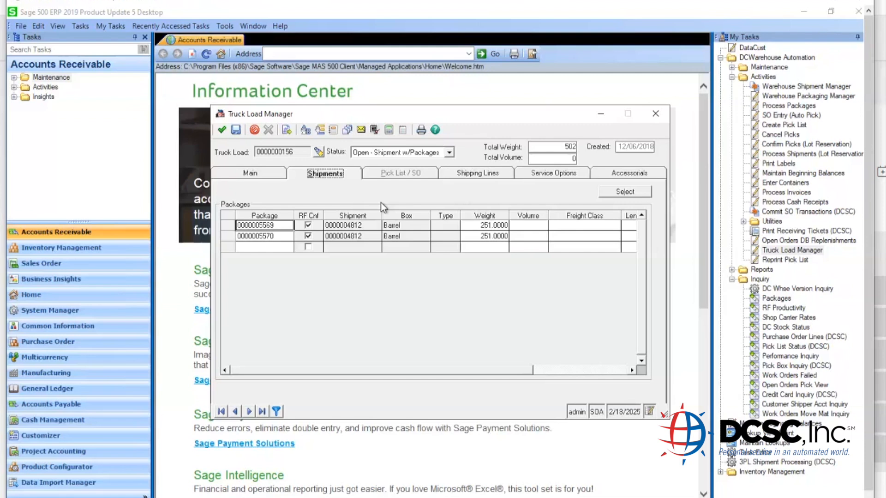
pyautogui.click(655, 115)
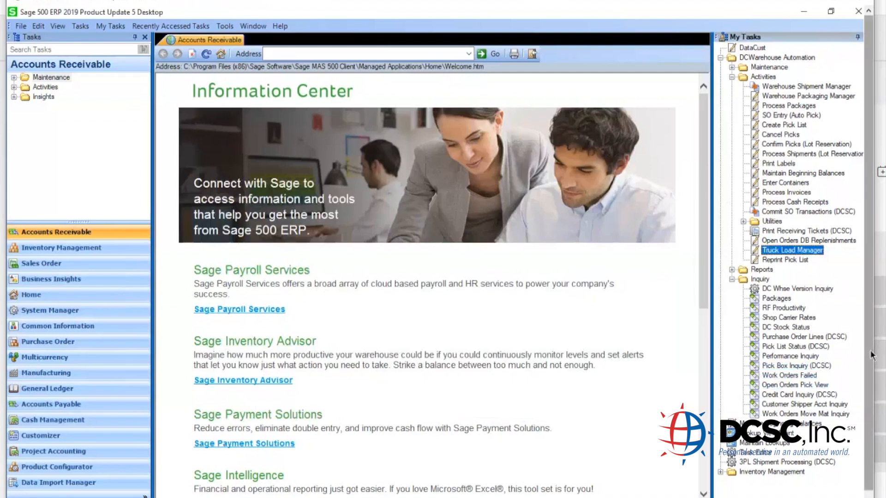
# - Switch from Warehouse Packaging Manager to the main Sage window to list DCWarehouse Maintenance setup tasks
pyautogui.moveTo(869, 355); pyautogui.dragTo(868, 378)
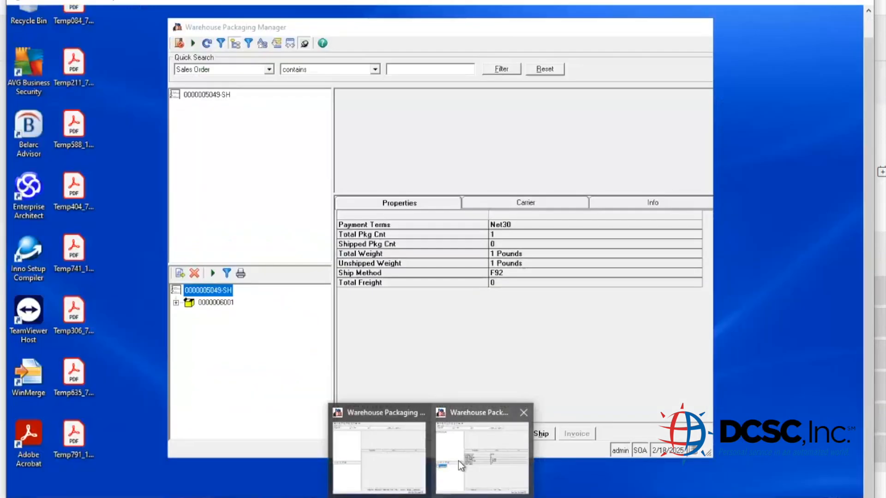
pyautogui.click(458, 461)
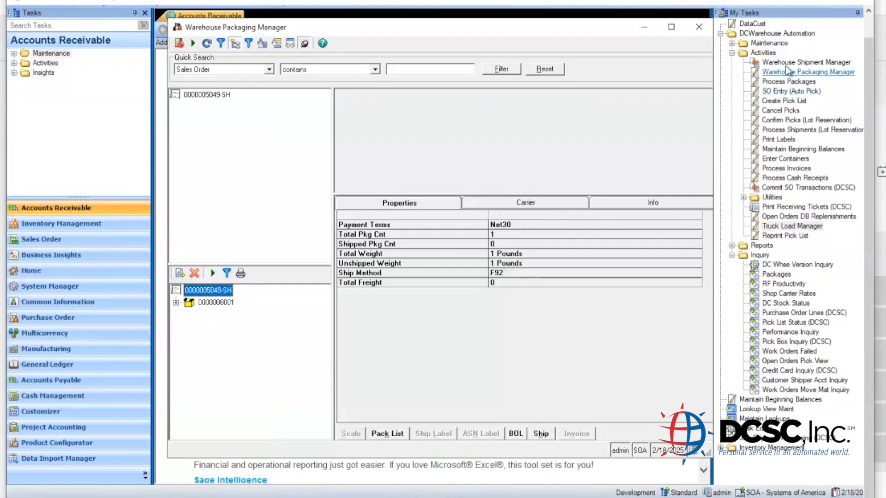
pyautogui.click(778, 45)
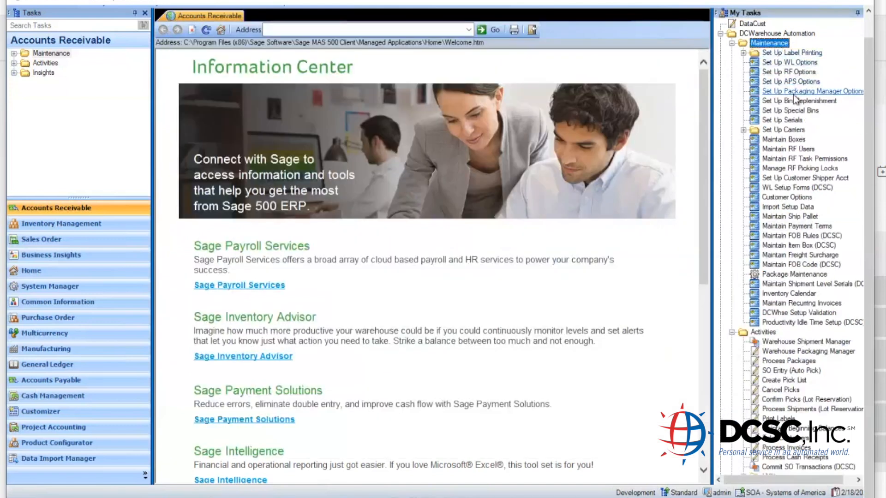
pyautogui.click(794, 92)
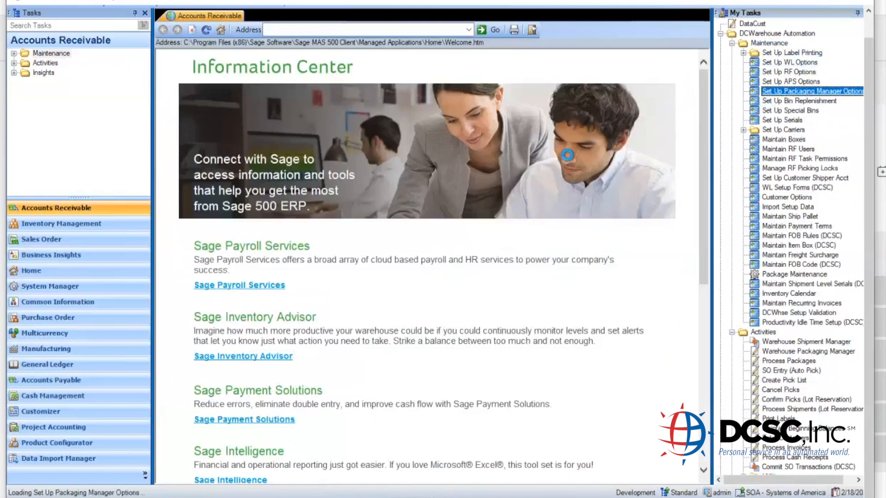
pyautogui.write('sysadmin')
pyautogui.press('Tab')
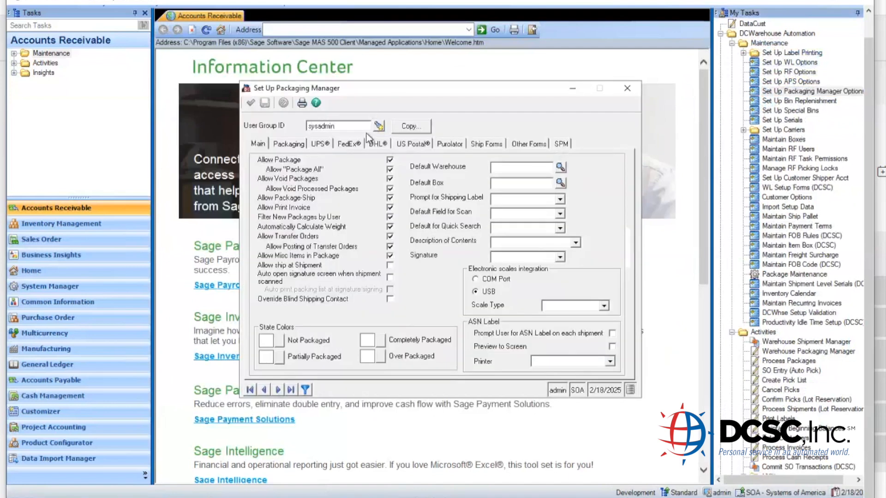
pyautogui.click(361, 144)
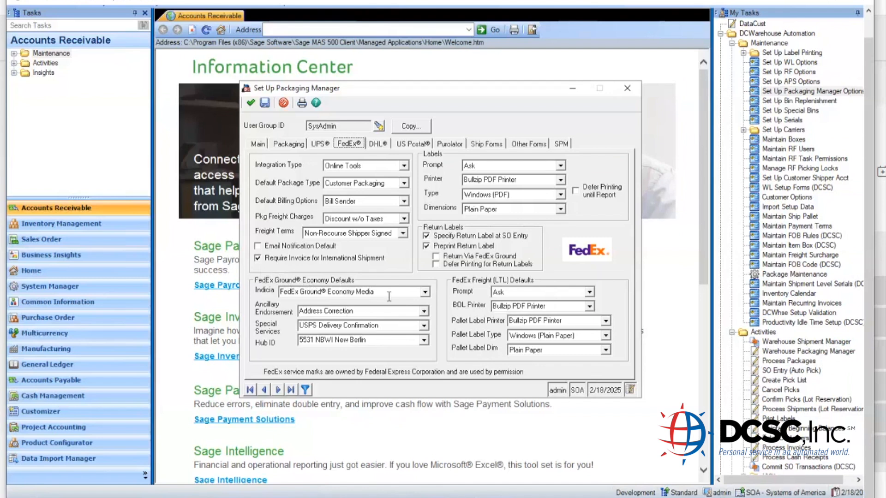
pyautogui.click(424, 292)
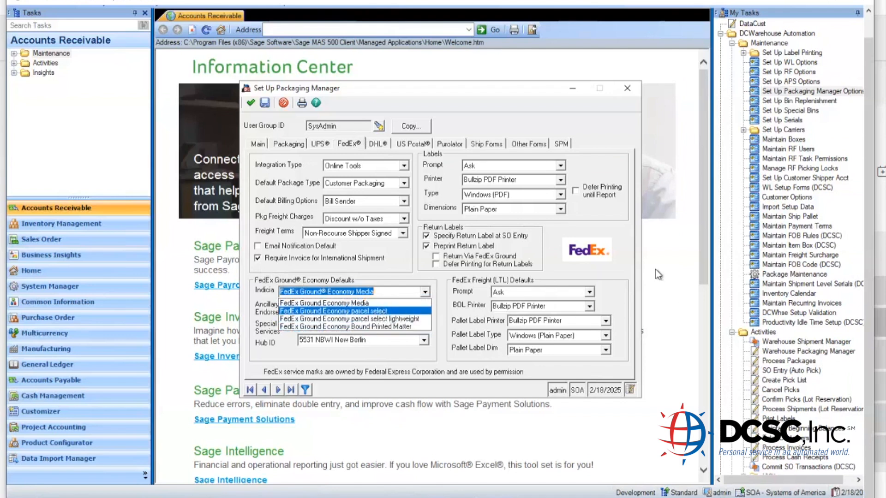
pyautogui.click(633, 90)
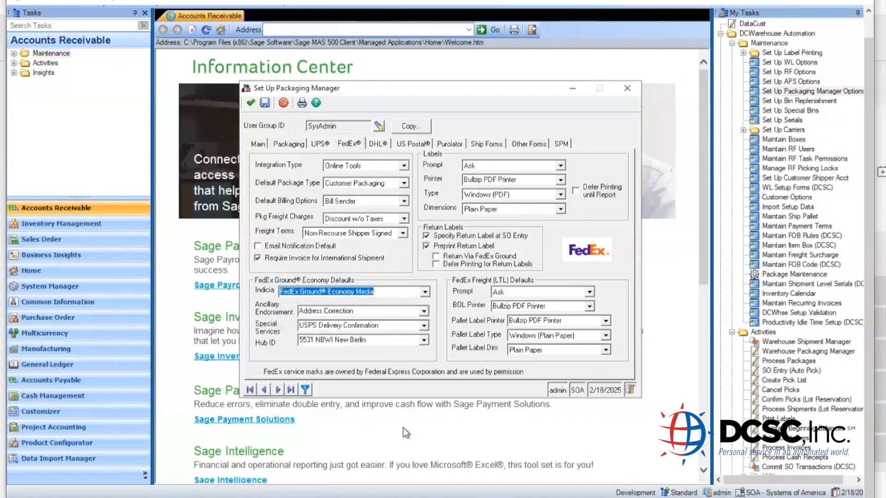
pyautogui.click(627, 87)
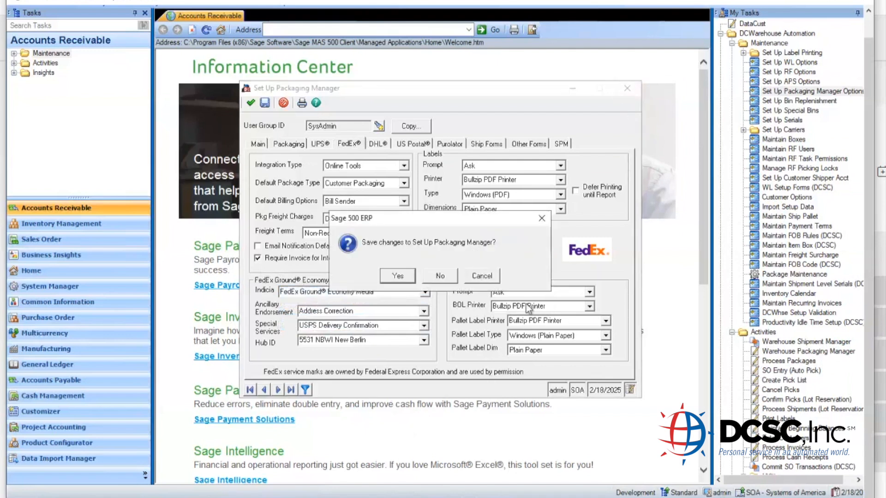
pyautogui.click(447, 277)
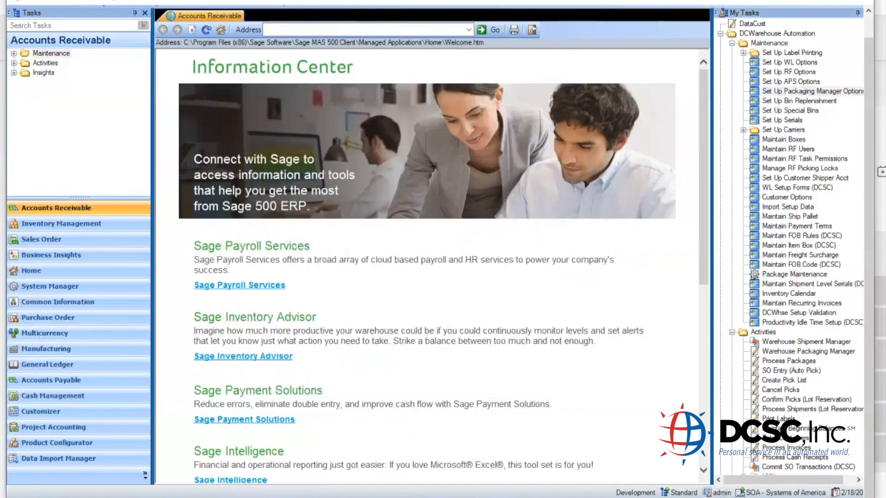
pyautogui.click(460, 455)
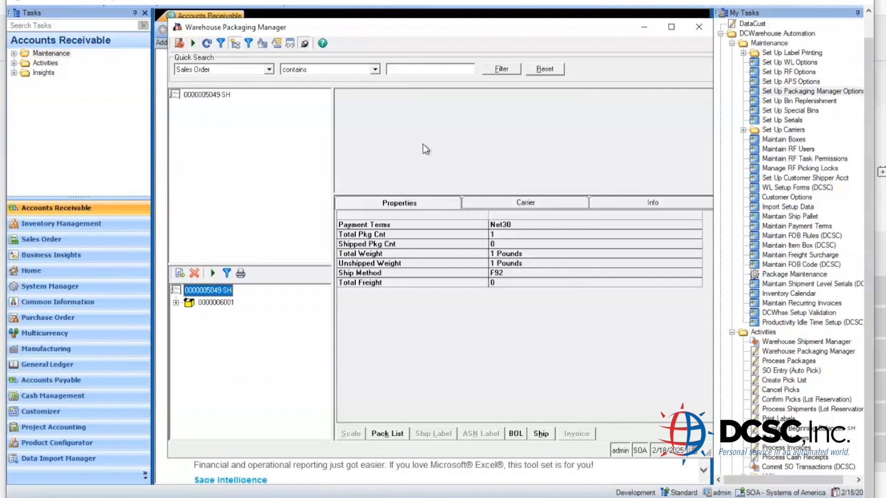
pyautogui.click(201, 304)
pyautogui.click(555, 201)
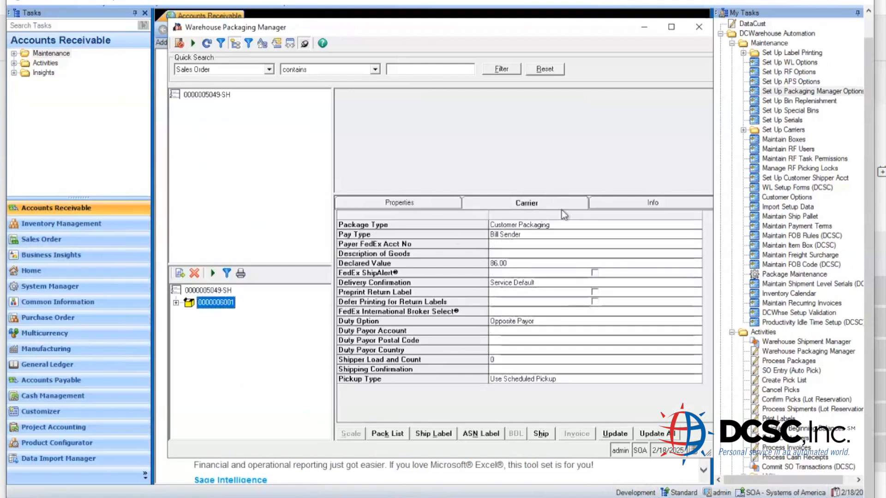
pyautogui.click(590, 225)
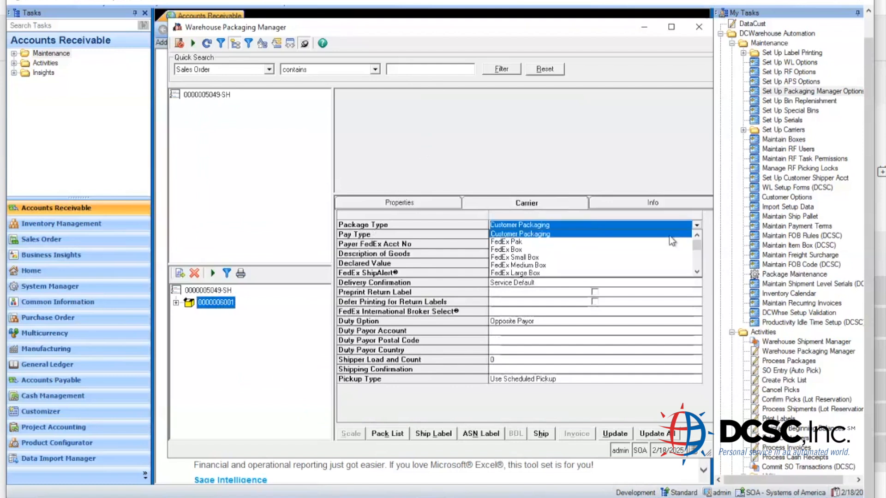
pyautogui.click(696, 273)
pyautogui.click(696, 273)
pyautogui.click(697, 273)
pyautogui.click(696, 272)
pyautogui.click(697, 273)
pyautogui.click(696, 273)
pyautogui.click(697, 273)
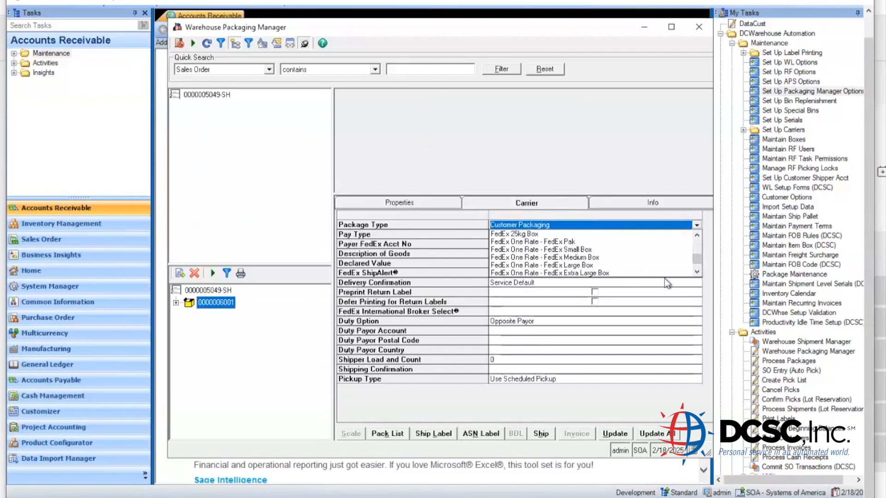
pyautogui.click(697, 273)
pyautogui.click(697, 273)
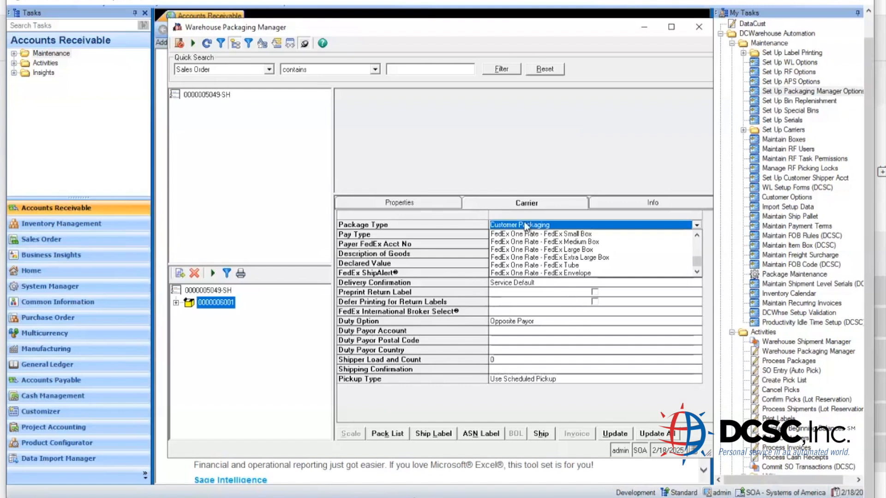
pyautogui.click(516, 206)
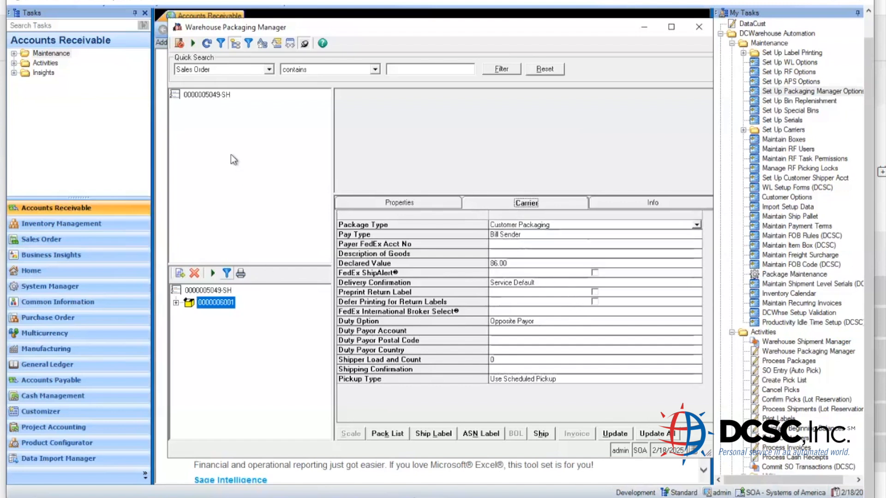
pyautogui.click(221, 98)
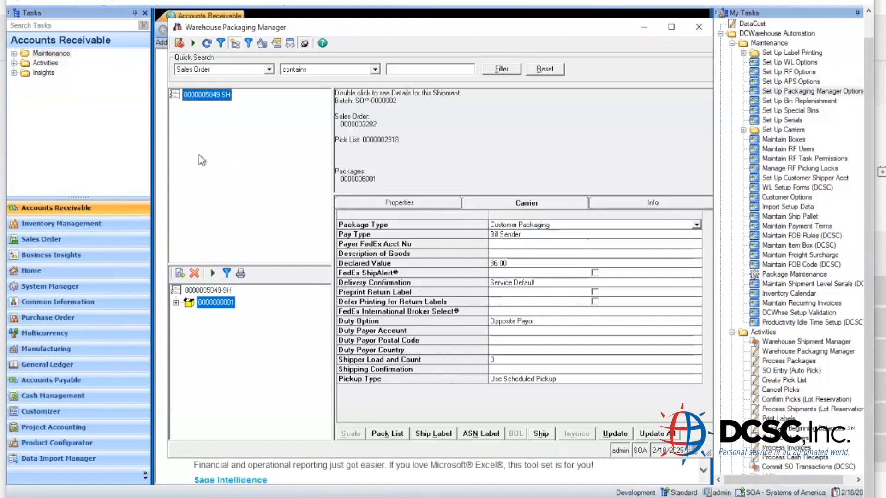
pyautogui.doubleClick(205, 95)
pyautogui.click(213, 108)
pyautogui.rightClick(217, 108)
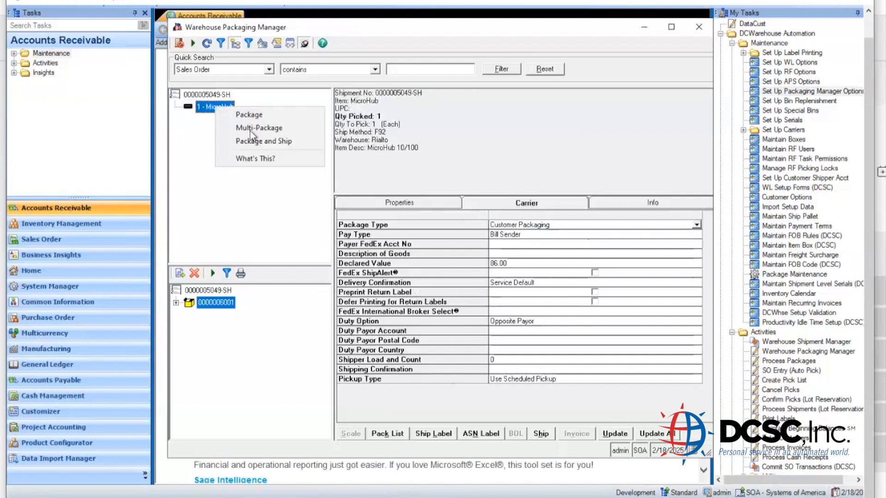
# - Change the shipment's Ship Via from F92 to f90 and confirm
pyautogui.click(203, 96)
pyautogui.rightClick(209, 95)
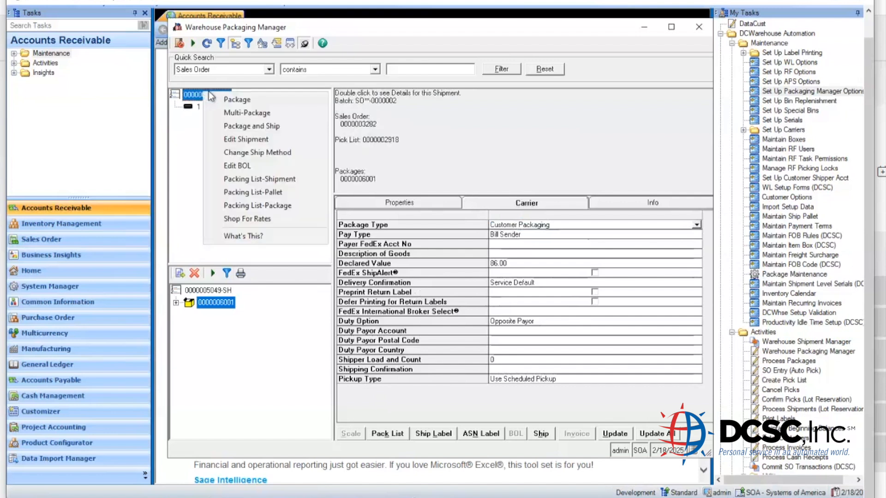
pyautogui.click(250, 153)
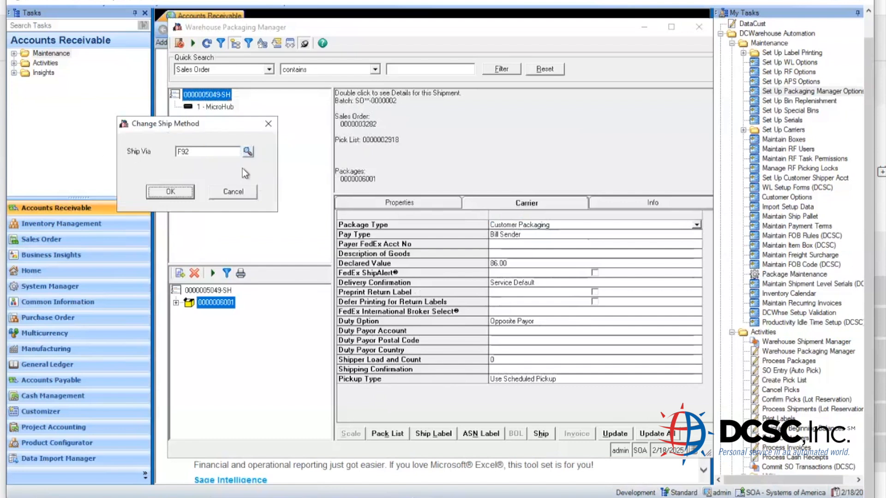
pyautogui.moveTo(213, 153); pyautogui.dragTo(139, 165)
pyautogui.write('f90')
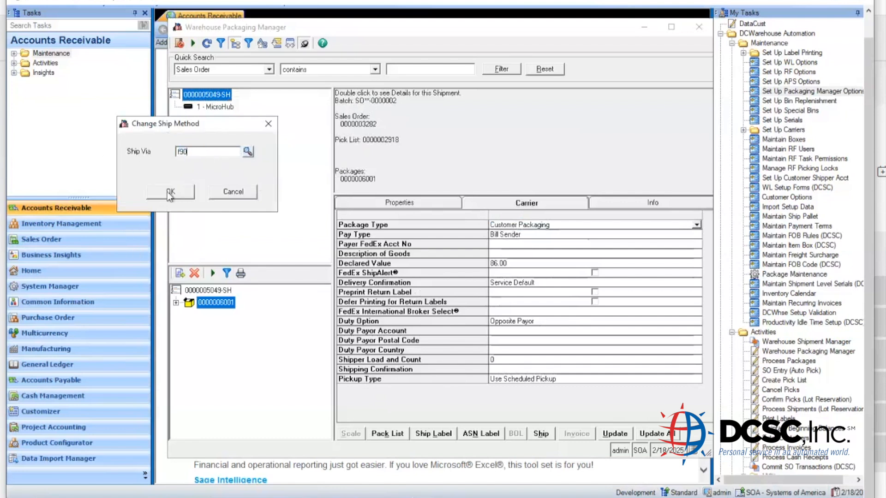
pyautogui.click(170, 192)
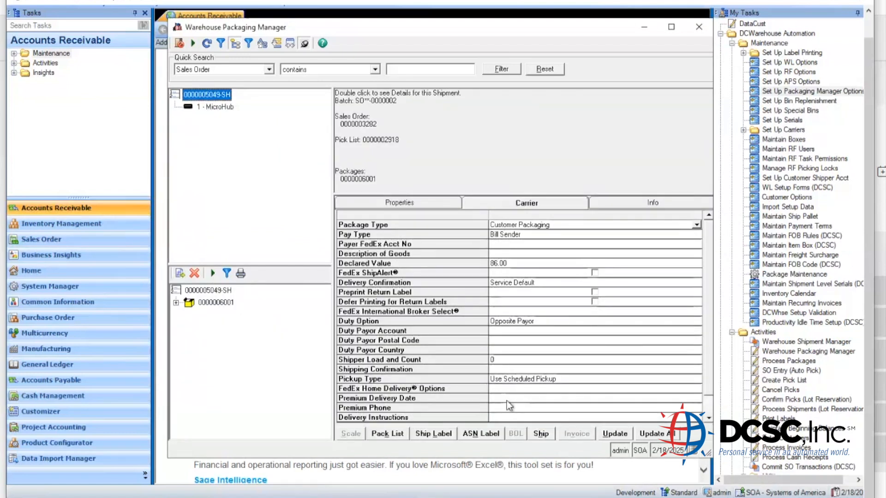
pyautogui.click(663, 418)
pyautogui.click(708, 418)
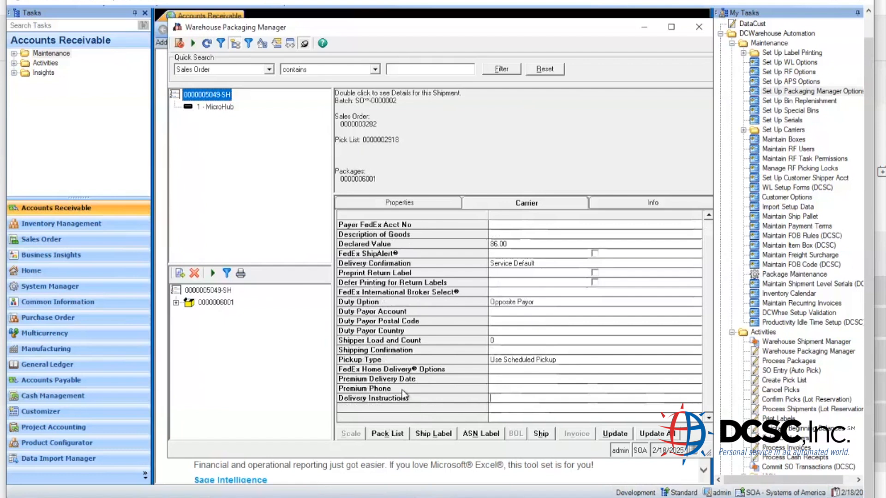
pyautogui.click(215, 290)
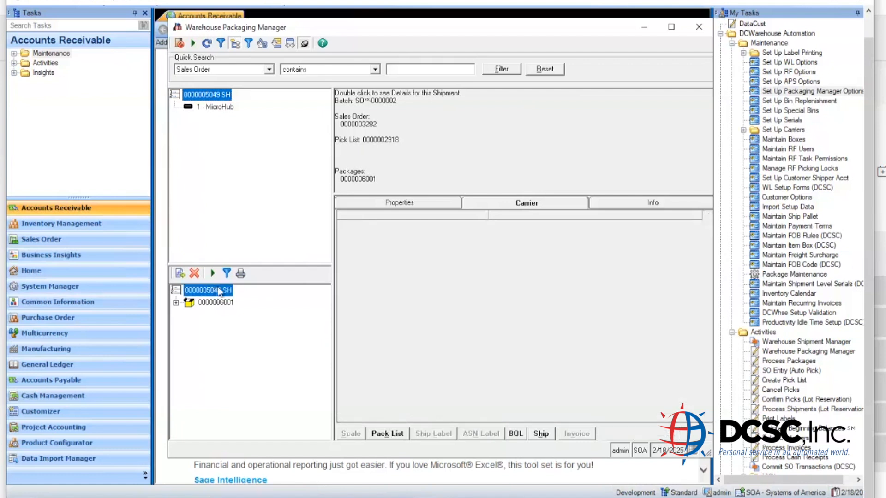
pyautogui.rightClick(216, 291)
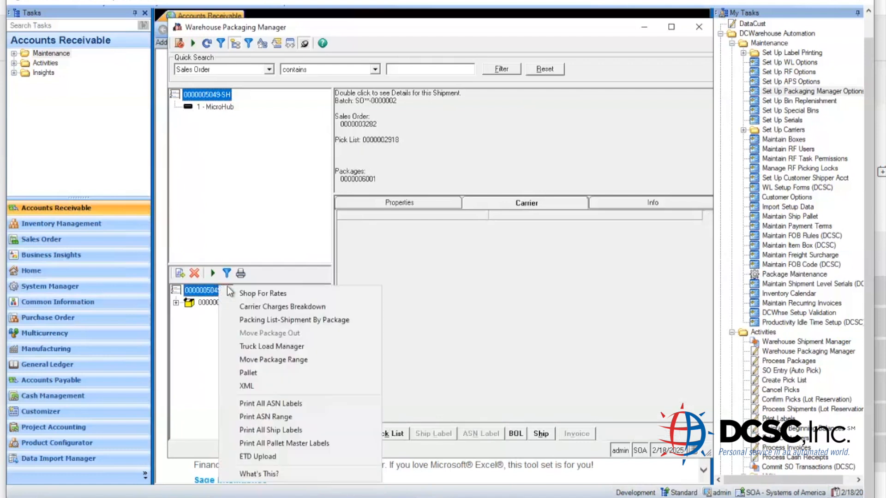
pyautogui.click(312, 456)
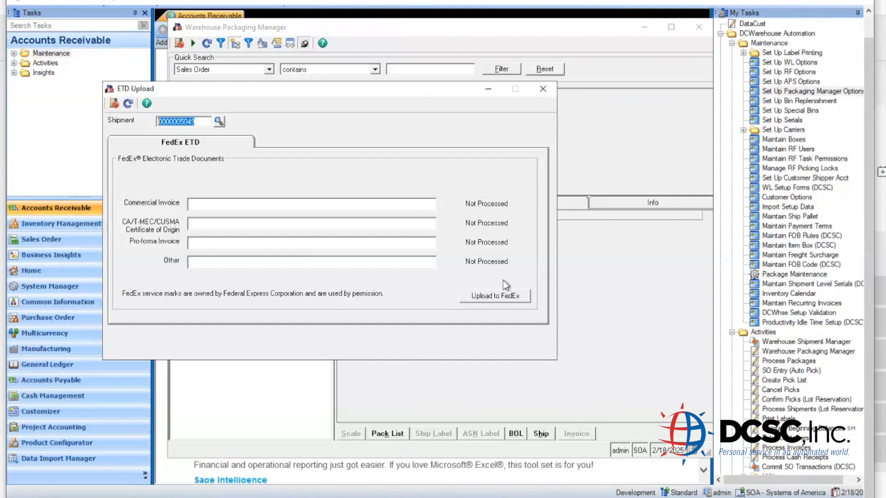
pyautogui.click(548, 92)
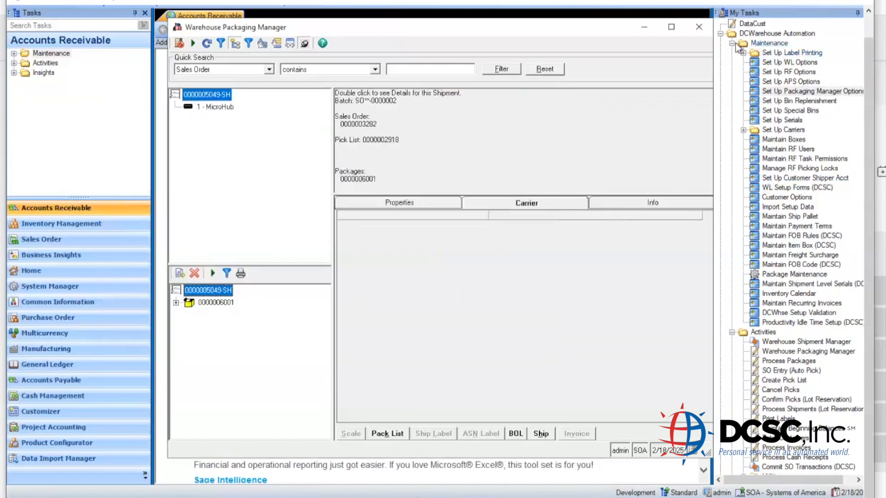
# - Open Map Shipment Methods under Set Up Carriers and choose USA as the country
pyautogui.click(743, 130)
pyautogui.doubleClick(780, 150)
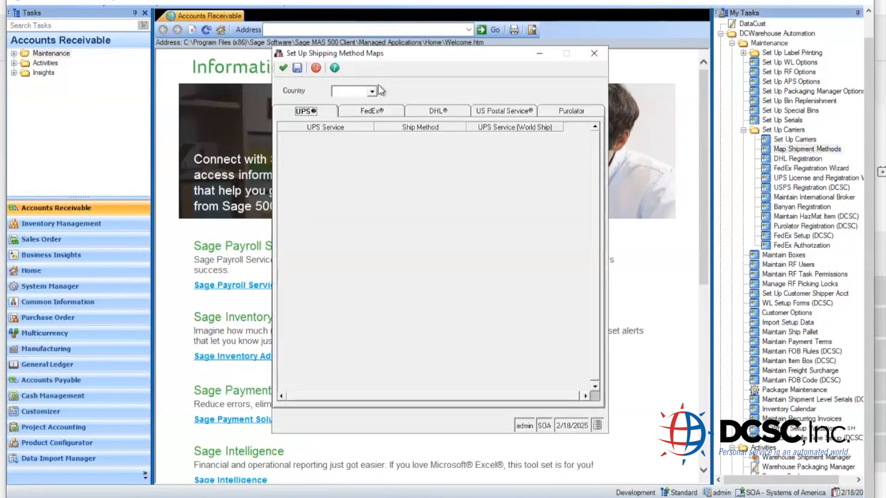
pyautogui.click(372, 92)
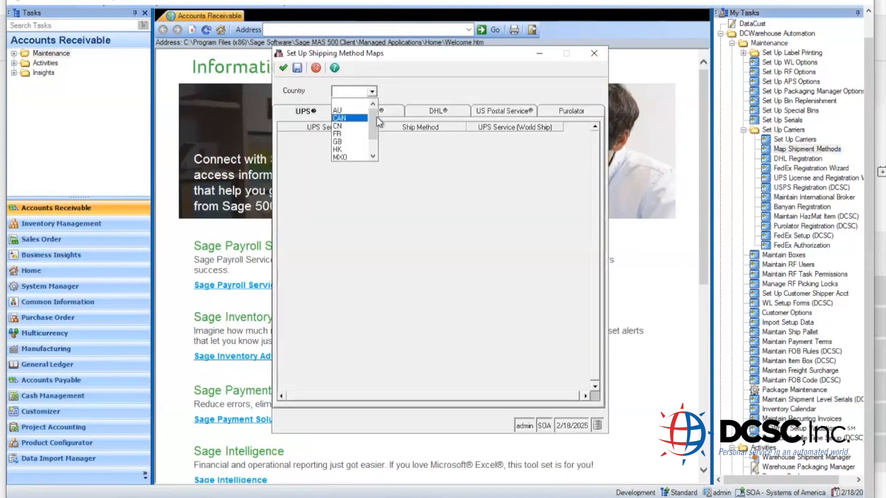
pyautogui.click(347, 157)
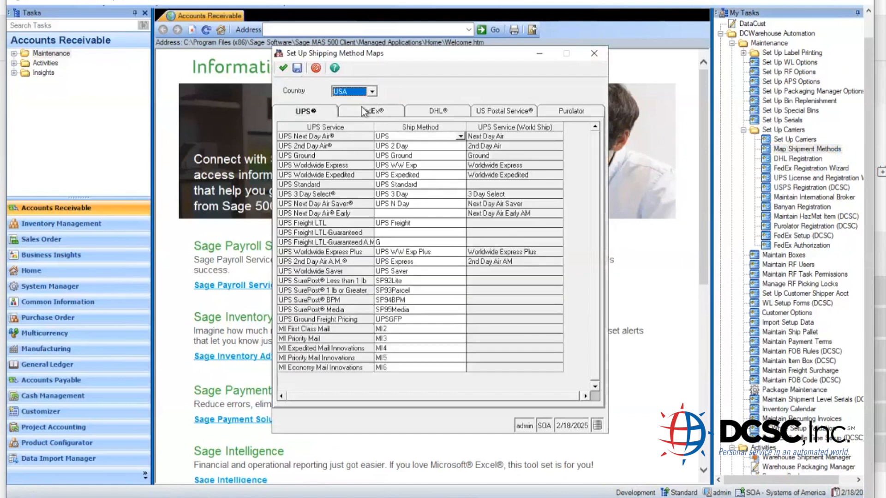
# - Review the FedEx service mappings such as F90, then close the shipping method maps
pyautogui.click(367, 112)
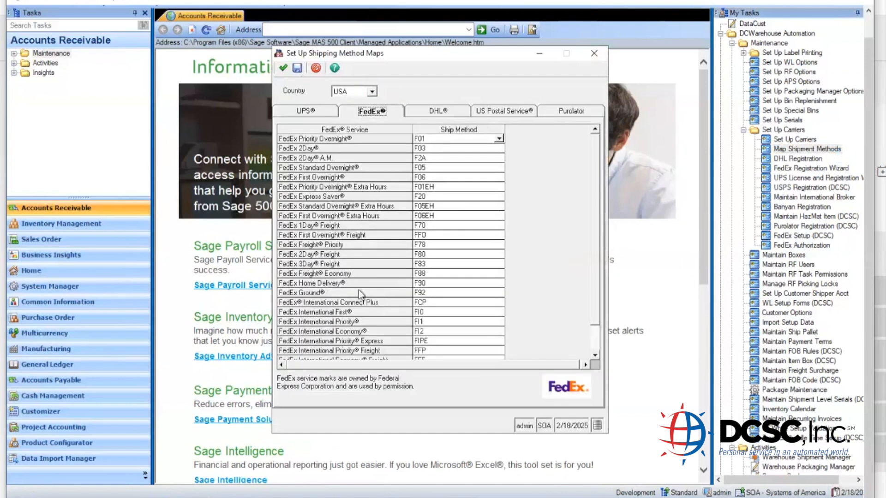
pyautogui.click(595, 355)
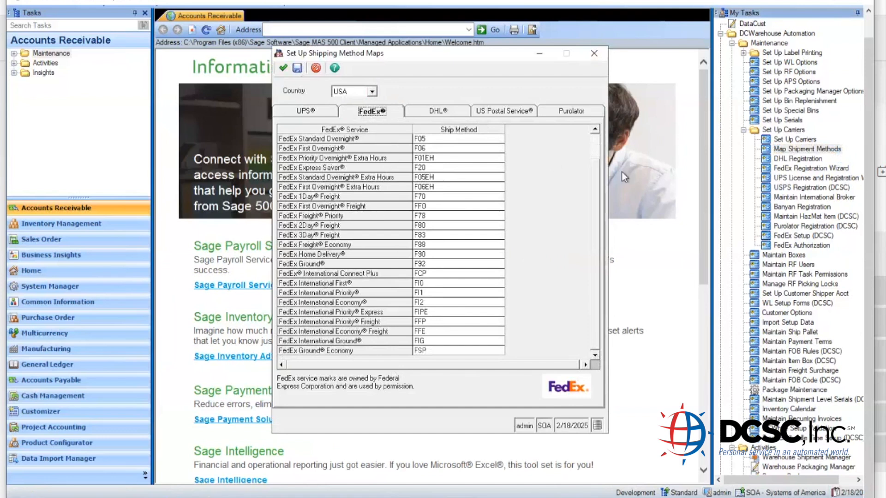
pyautogui.click(594, 130)
pyautogui.click(594, 130)
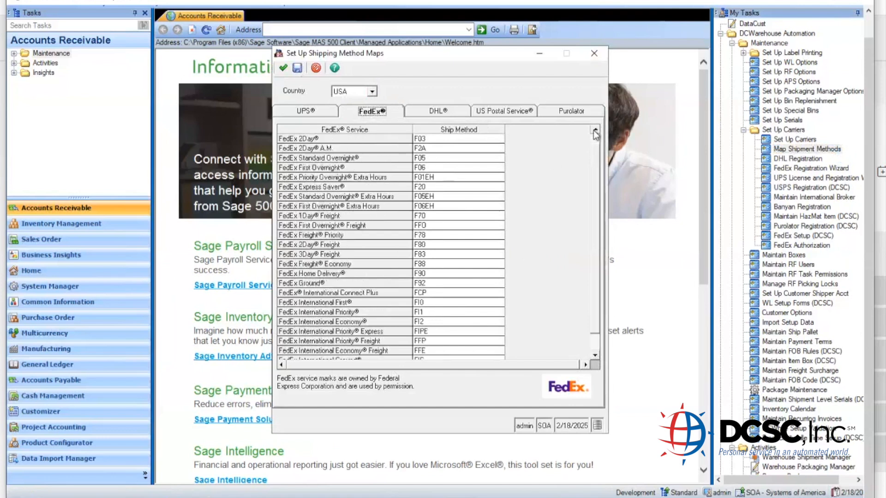
pyautogui.click(594, 131)
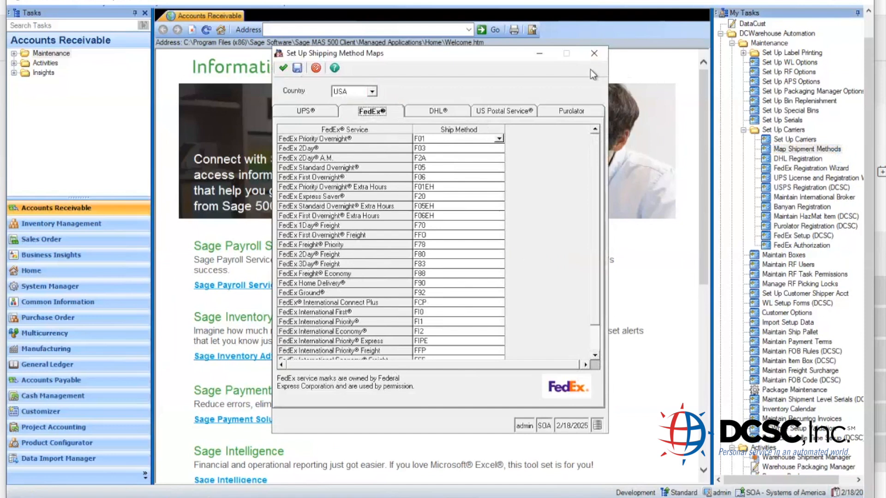
pyautogui.click(595, 54)
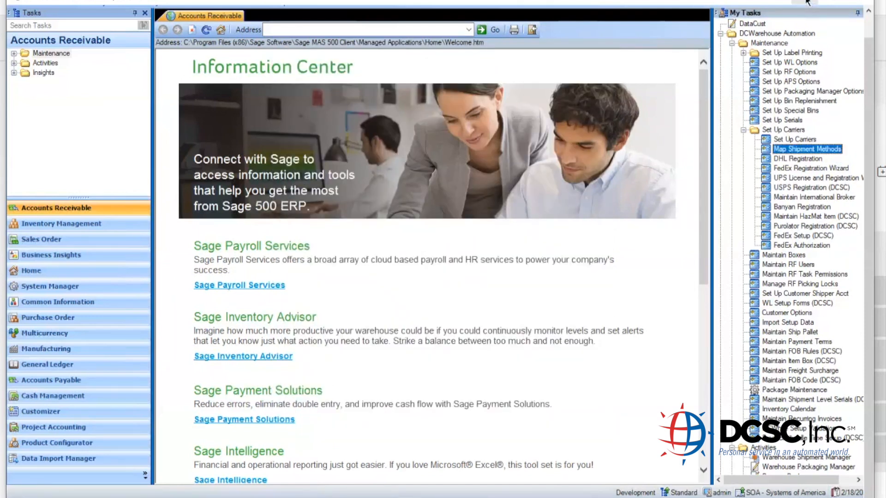
# - Switch to the local Sage 500 desktop and launch Truck Load Manager from DCWarehouse Activities
pyautogui.click(807, 2)
pyautogui.click(303, 491)
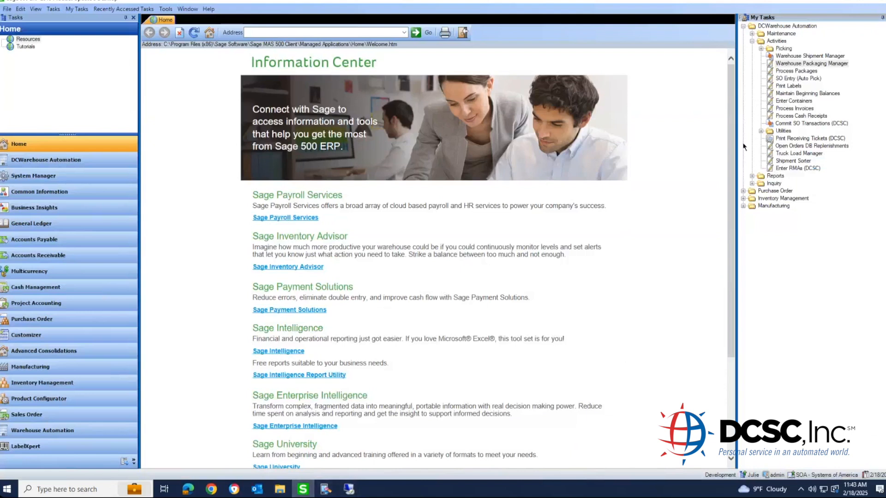
pyautogui.click(791, 155)
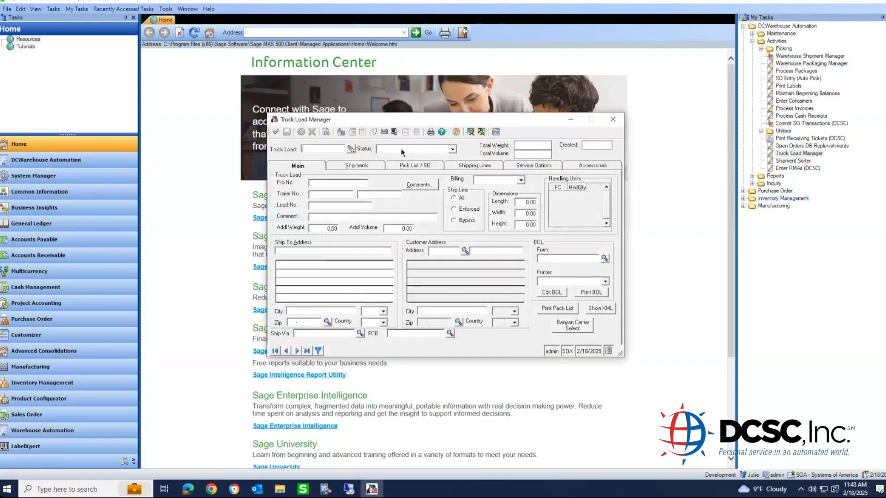
pyautogui.write('931')
pyautogui.press('Tab')
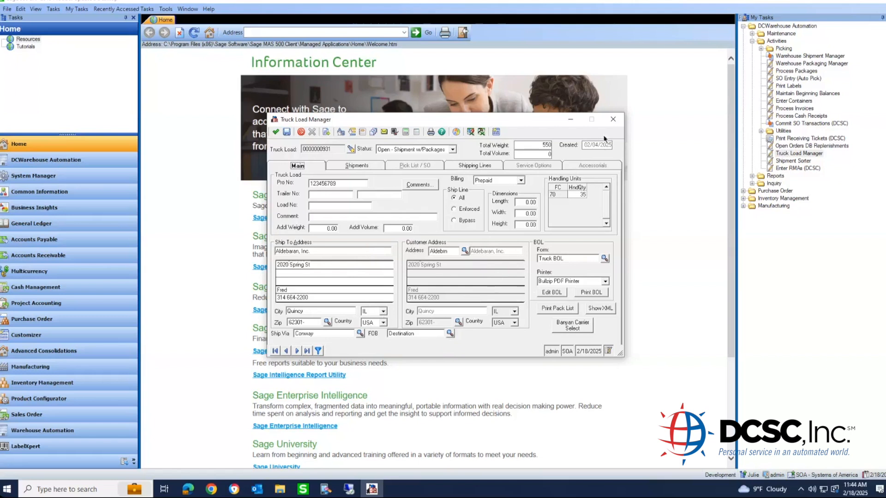
pyautogui.click(611, 120)
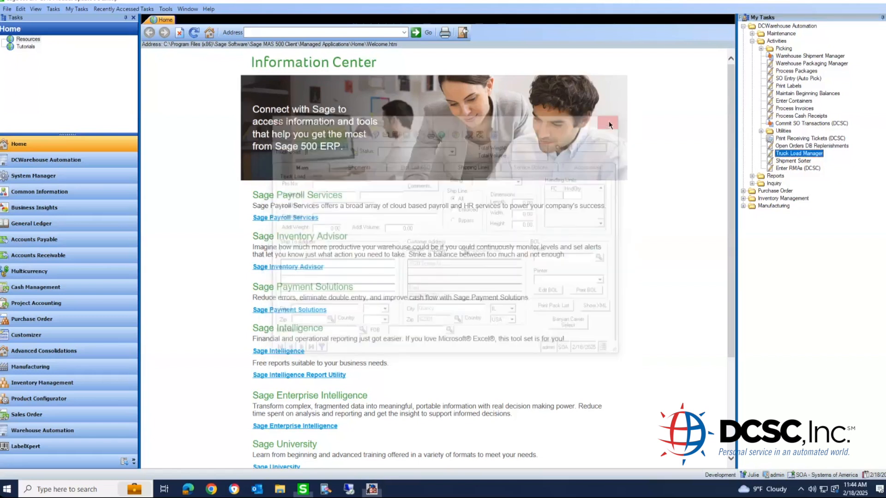
# - Switch to the Development Studio test terminal and sign in to the Rialto warehouse with the admin credentials
pyautogui.click(349, 489)
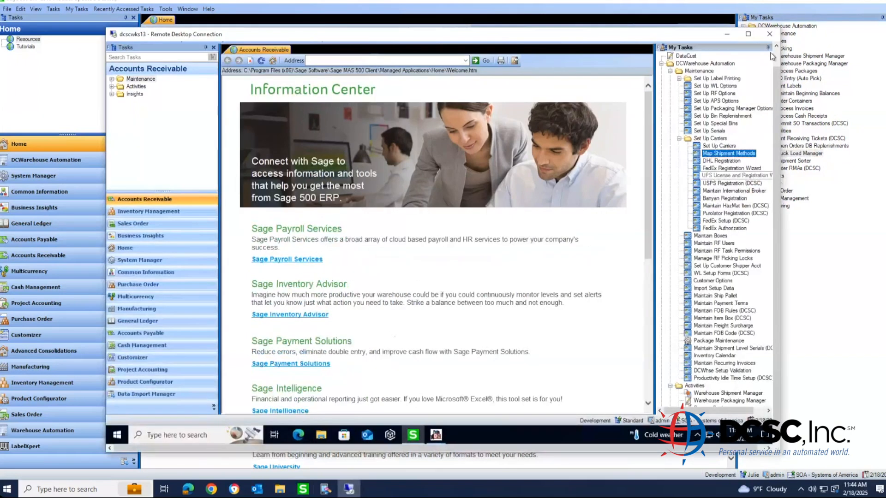
pyautogui.click(727, 35)
pyautogui.click(325, 489)
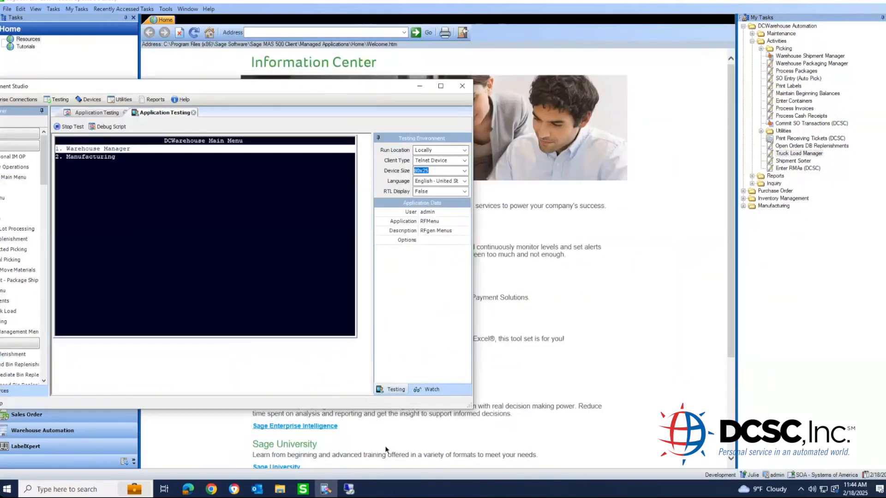
pyautogui.press('Escape')
pyautogui.write('admin')
pyautogui.press('Return')
pyautogui.write('admin')
pyautogui.press('Return')
pyautogui.press('Return')
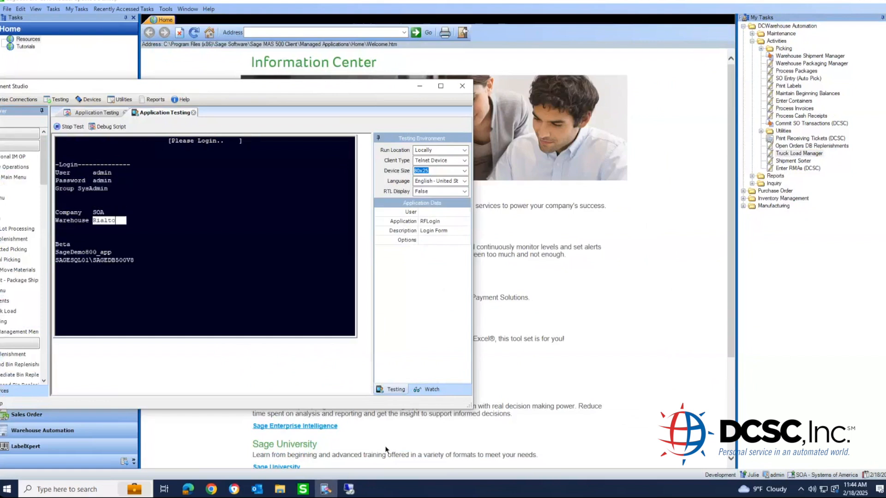
pyautogui.press('Return')
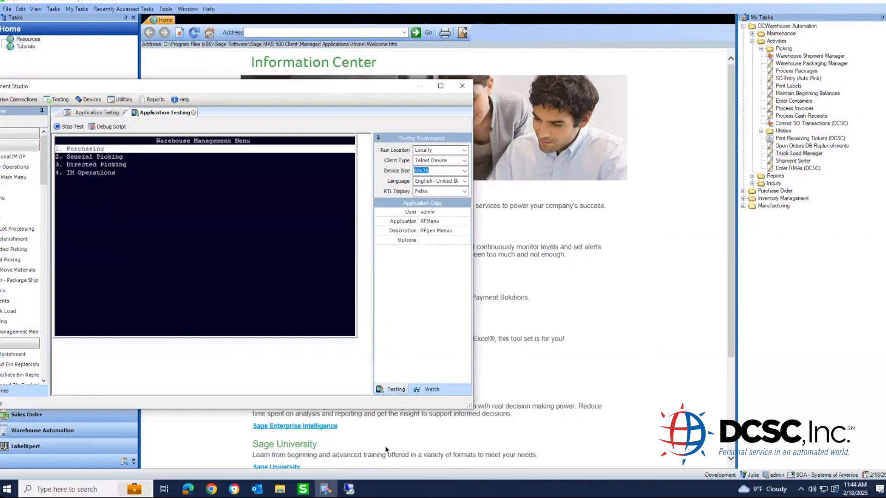
# - Navigate General Picking > Package Shipment > Multi Packages
pyautogui.press('Down')
pyautogui.press('Down')
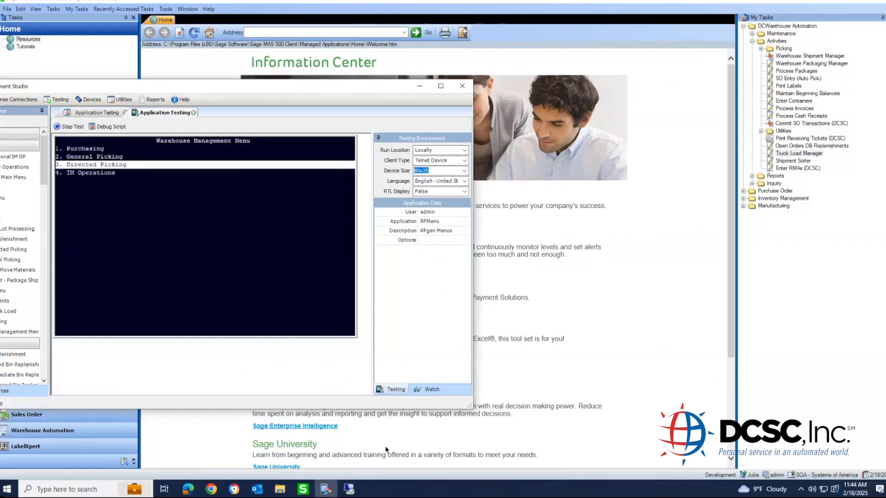
pyautogui.press('Up')
pyautogui.press('Return')
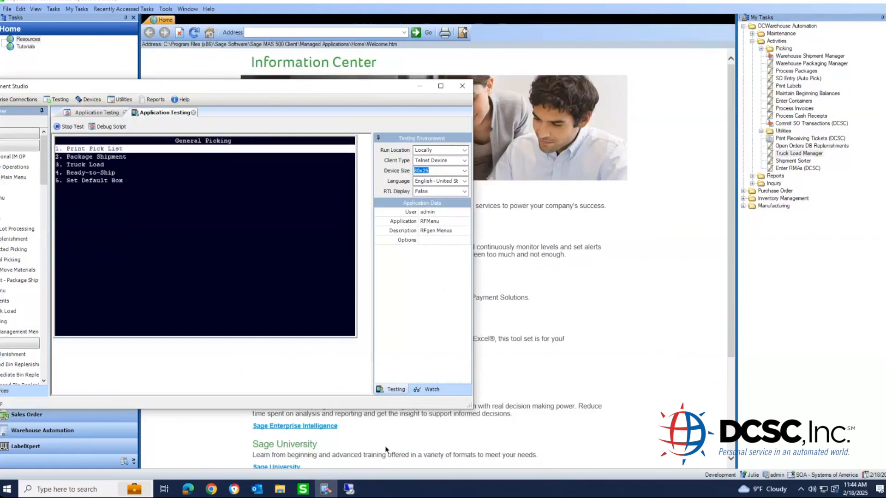
pyautogui.press('Down')
pyautogui.press('Return')
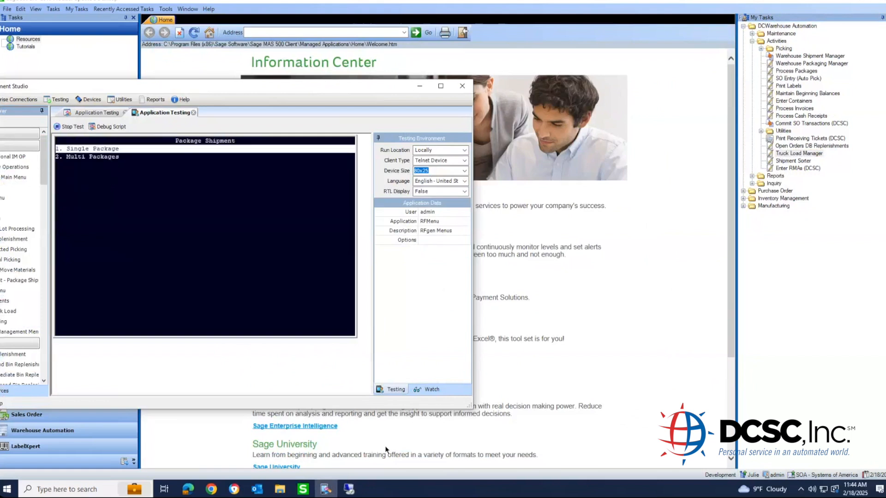
pyautogui.press('Down')
pyautogui.press('Return')
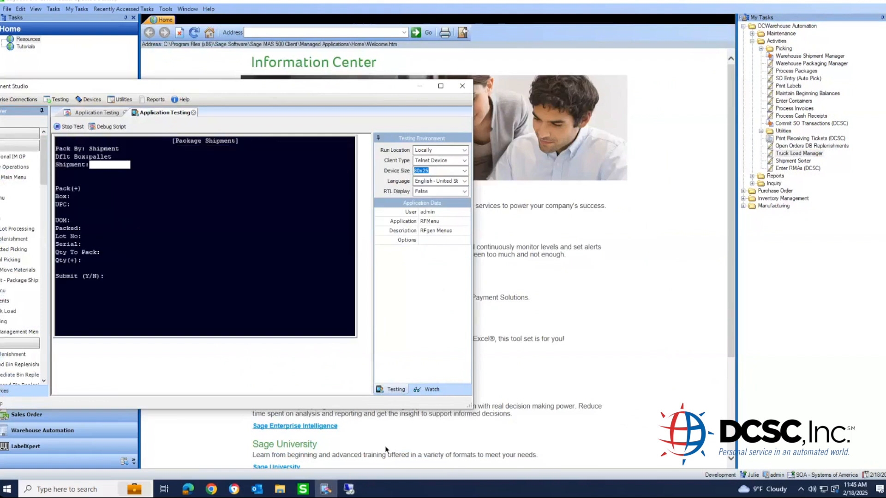
# - Change Pack By to the Transfer pack type
pyautogui.press('Up')
pyautogui.press('Up')
pyautogui.press('BackSpace')
pyautogui.press('BackSpace')
pyautogui.press('BackSpace')
pyautogui.press('BackSpace')
pyautogui.press('BackSpace')
pyautogui.press('BackSpace')
pyautogui.press('BackSpace')
pyautogui.press('BackSpace')
pyautogui.press('Return')
pyautogui.press('Down')
pyautogui.press('Down')
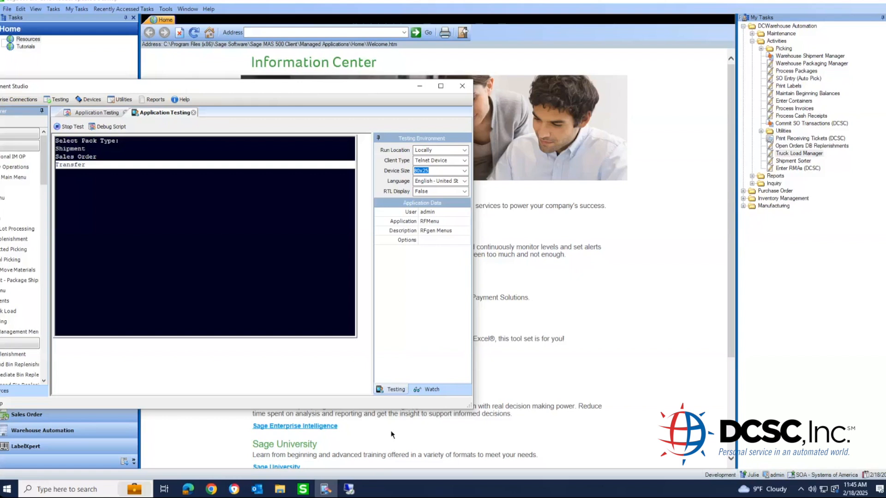
pyautogui.press('Return')
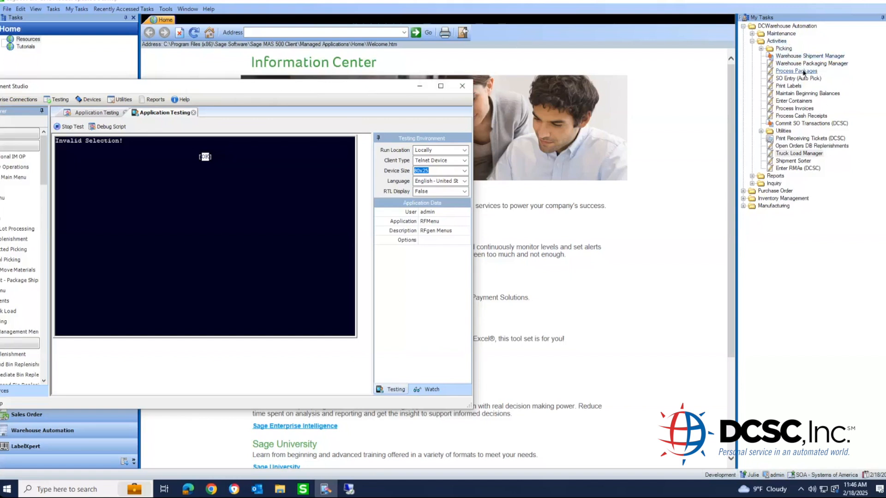
# - Open Set Up Packaging Manager Options for the SysAdmin group, review the Packaging tab, and close without saving
pyautogui.doubleClick(781, 33)
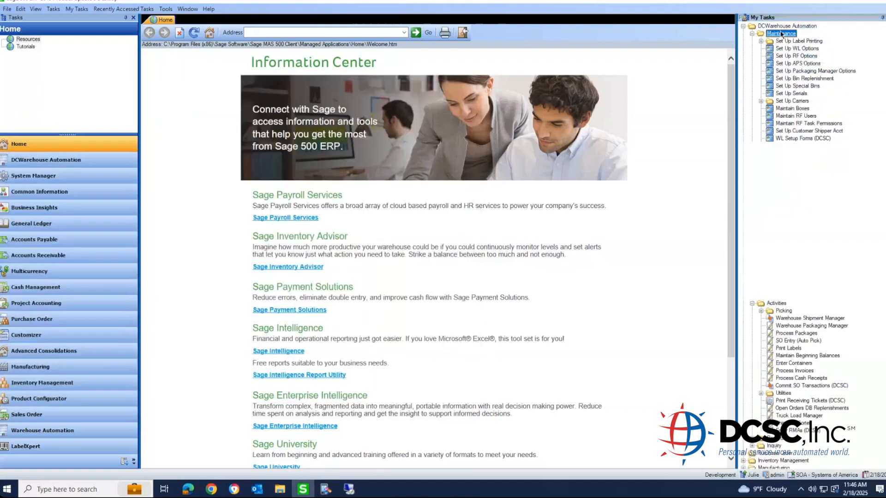
pyautogui.doubleClick(797, 71)
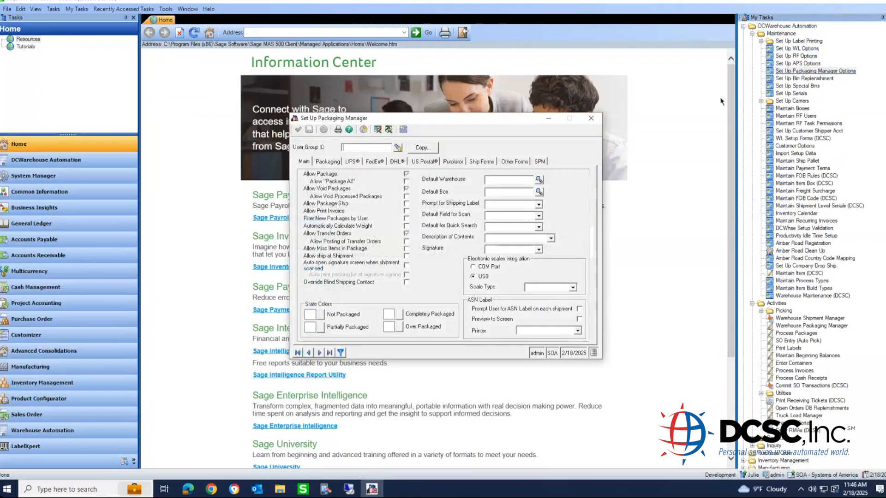
pyautogui.write('sysadmin')
pyautogui.press('Tab')
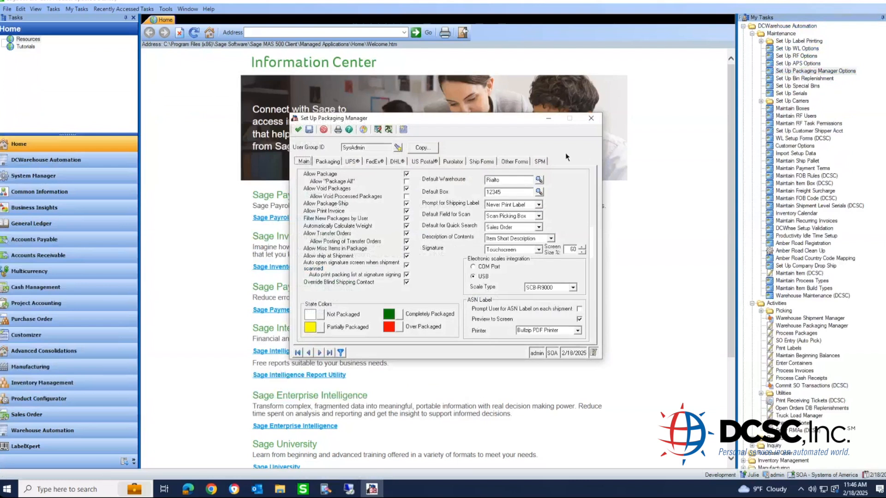
pyautogui.click(327, 162)
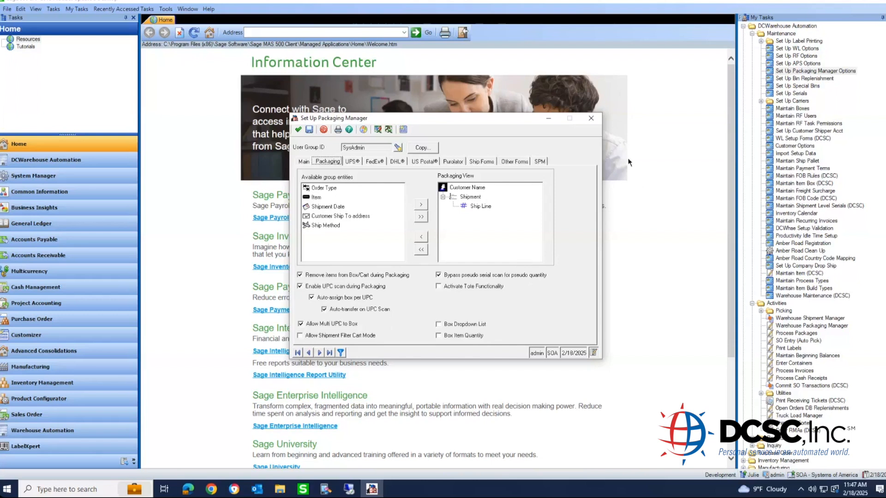
pyautogui.click(591, 118)
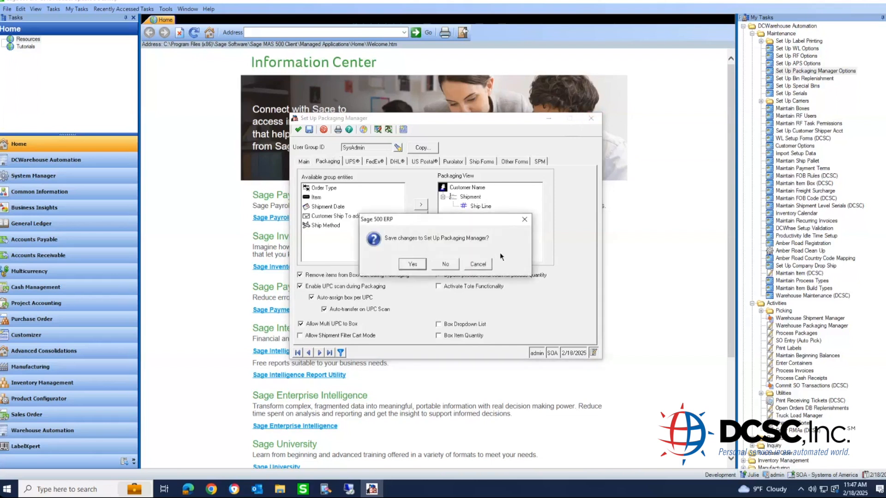
pyautogui.click(439, 264)
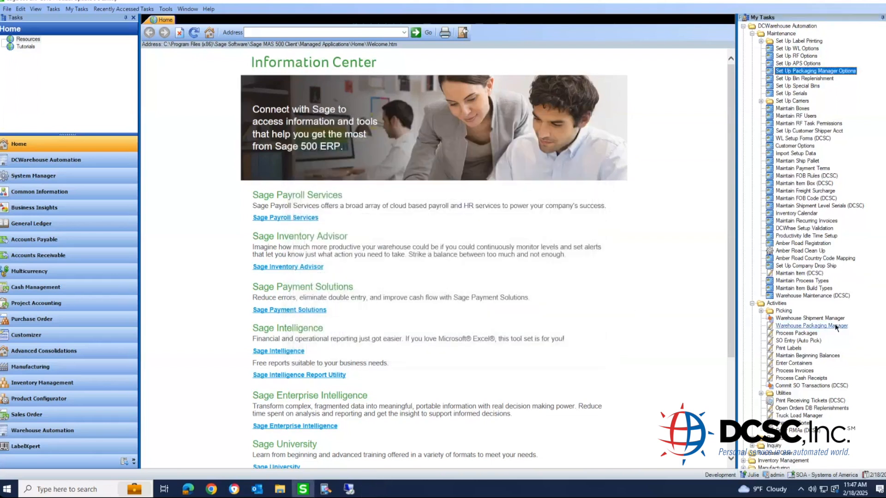
# - Start an order in SO Entry (Auto Pick) for the customer with line 1 Cable100, quantity 5
pyautogui.doubleClick(805, 341)
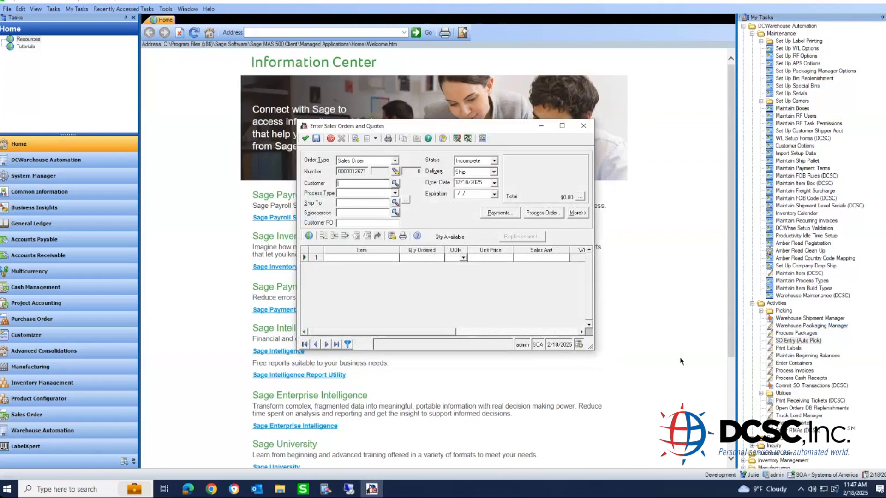
pyautogui.write('Aldebrn')
pyautogui.press('Tab')
pyautogui.click(334, 258)
pyautogui.write('cab')
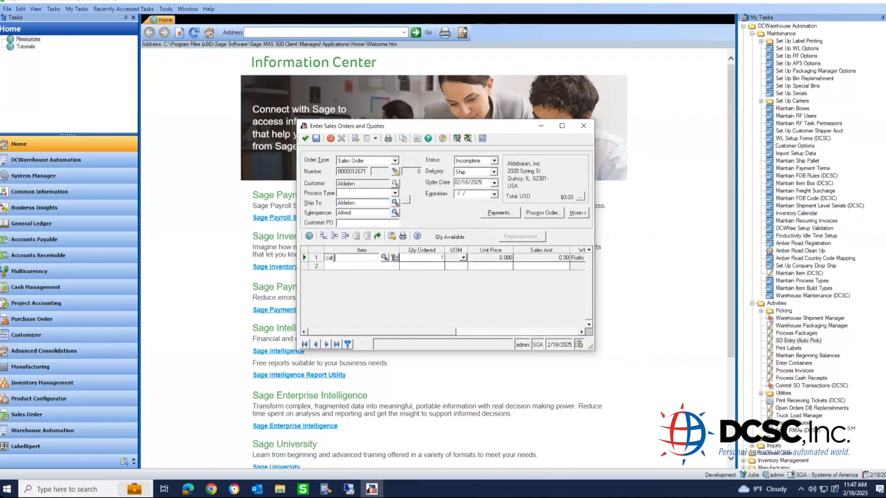
pyautogui.write('le100')
pyautogui.press('Tab')
pyautogui.press('Tab')
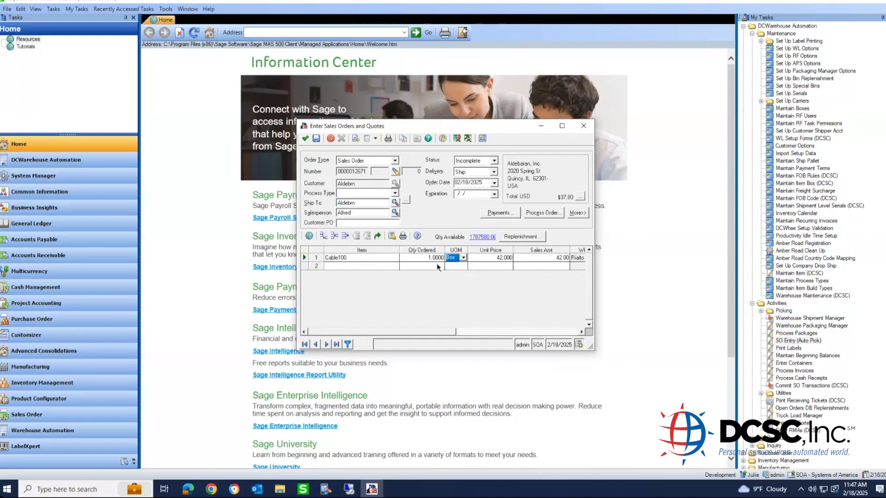
pyautogui.click(414, 259)
pyautogui.write('5')
pyautogui.press('Tab')
pyautogui.click(371, 265)
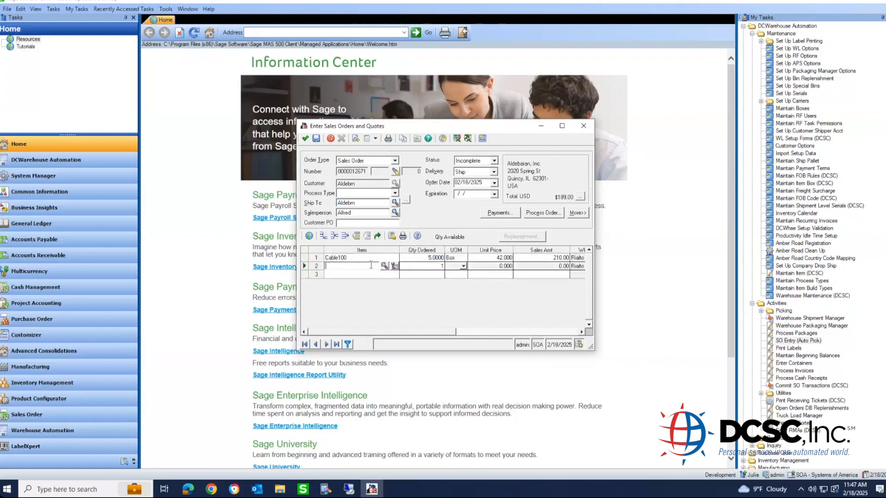
# - Add 10/100 Adapt quantity 3 and Cable200 quantity 2, then save the order
pyautogui.write('10/100 adapt')
pyautogui.press('Tab')
pyautogui.write('3')
pyautogui.press('Tab')
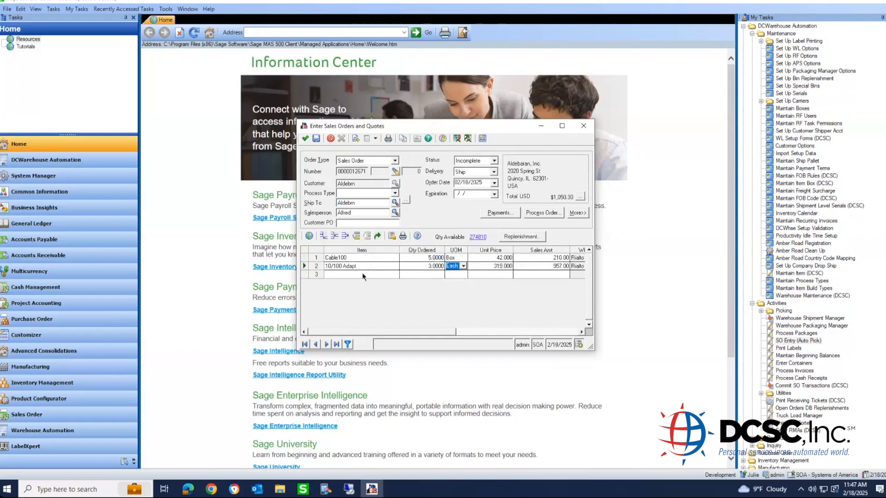
pyautogui.click(363, 275)
pyautogui.write('cable200')
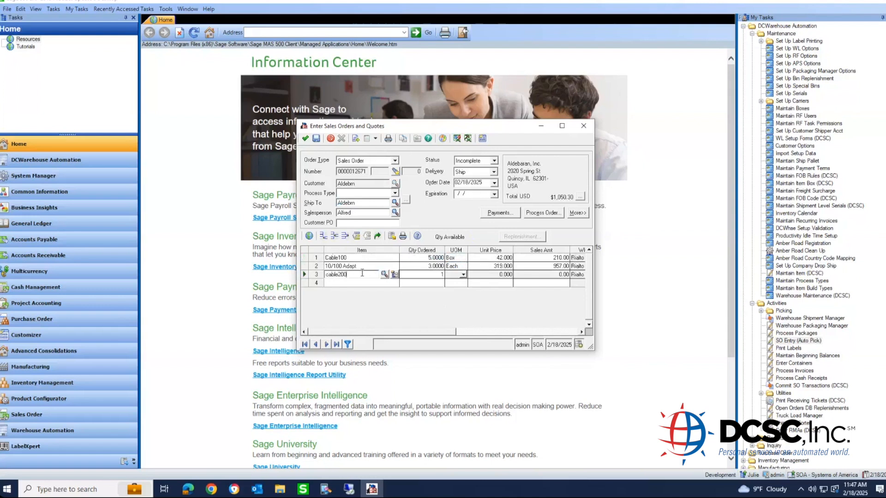
pyautogui.press('Tab')
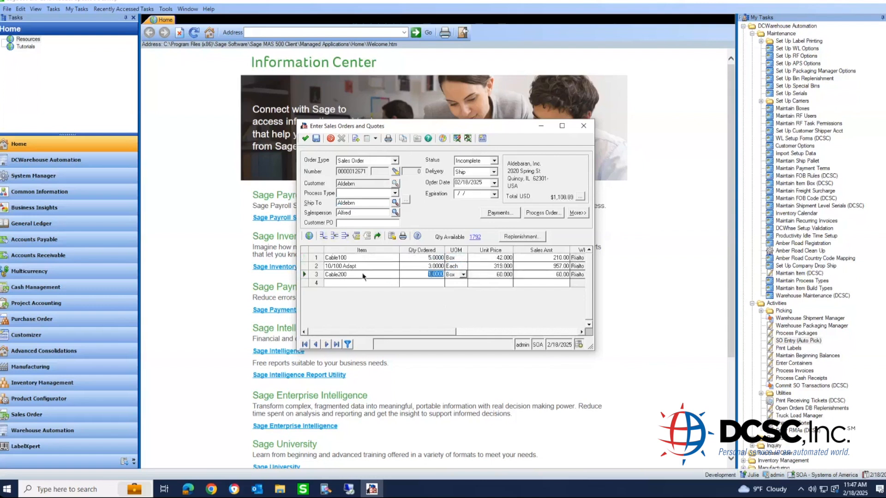
pyautogui.write('2')
pyautogui.press('Tab')
pyautogui.click(304, 139)
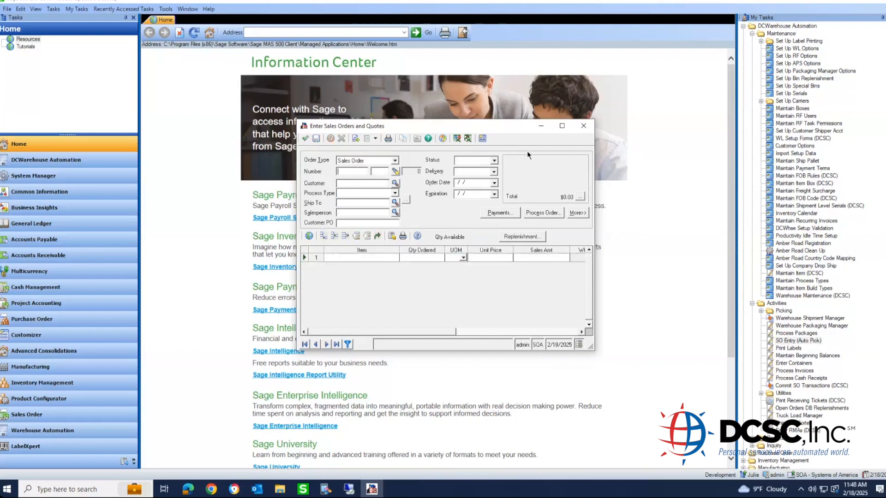
# - Close sales order entry and launch Create Pick List from the Picking tasks
pyautogui.click(584, 125)
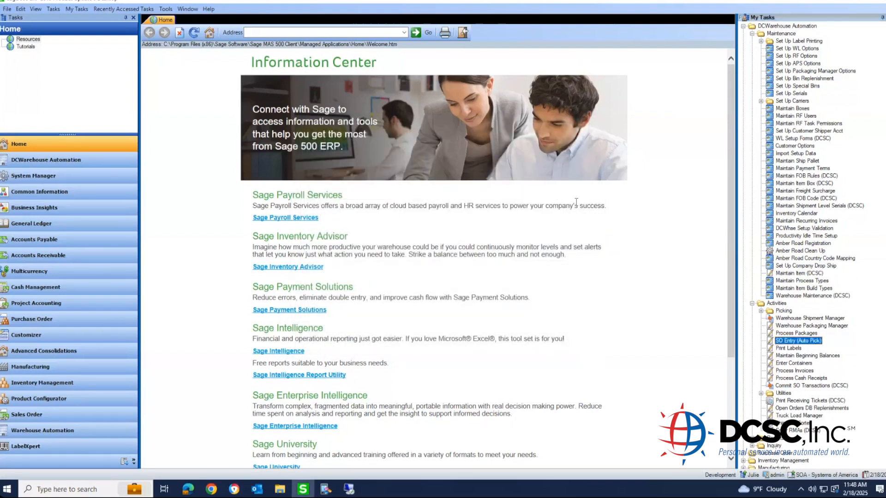
pyautogui.doubleClick(794, 311)
pyautogui.click(802, 325)
pyautogui.doubleClick(801, 325)
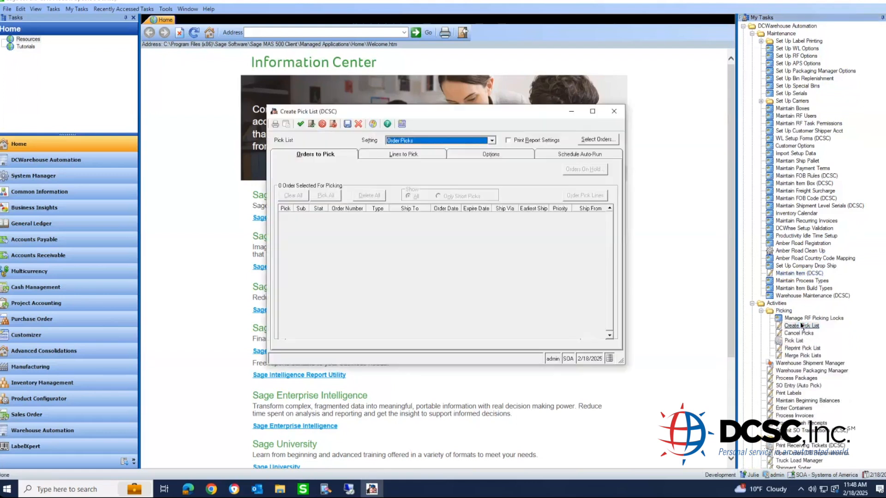
# - Select orders where Sales Order contains 12671, generate the pick list, and close the window
pyautogui.click(587, 140)
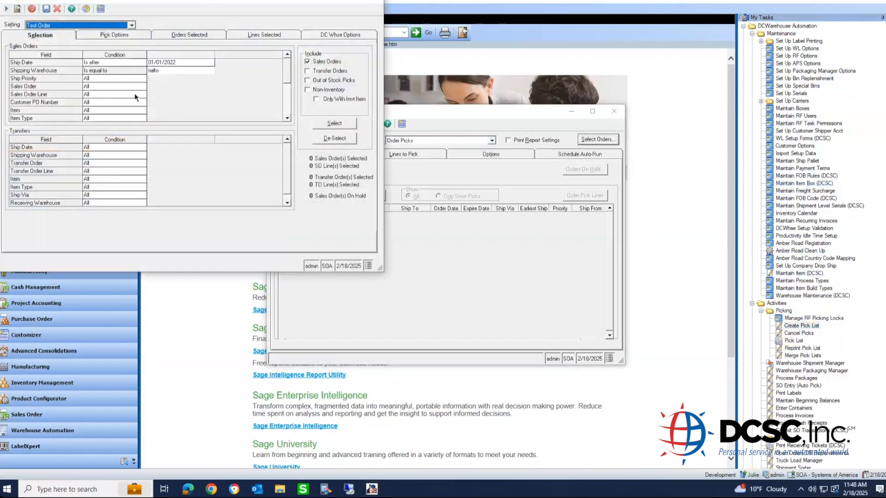
pyautogui.click(99, 87)
pyautogui.write('12671')
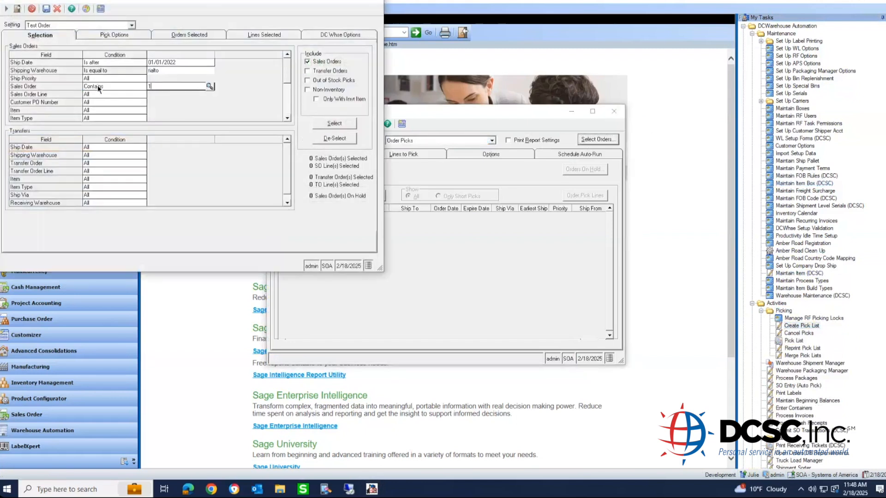
pyautogui.press('Tab')
pyautogui.click(334, 123)
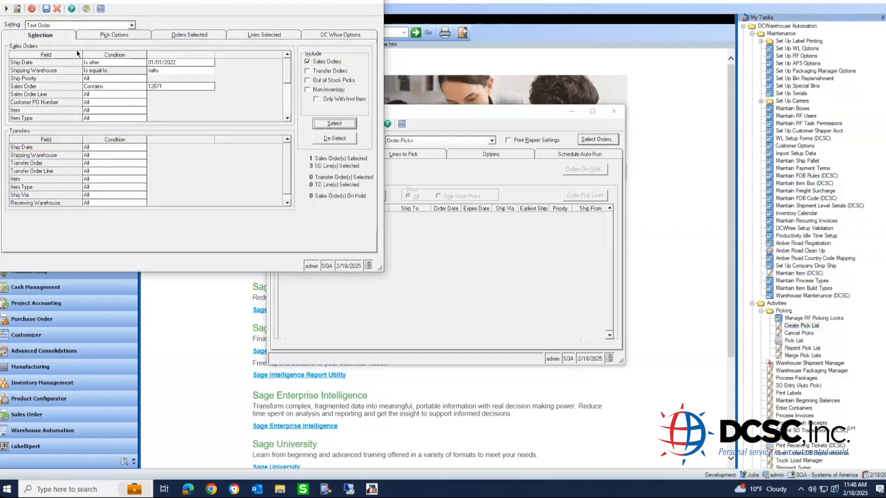
pyautogui.click(6, 9)
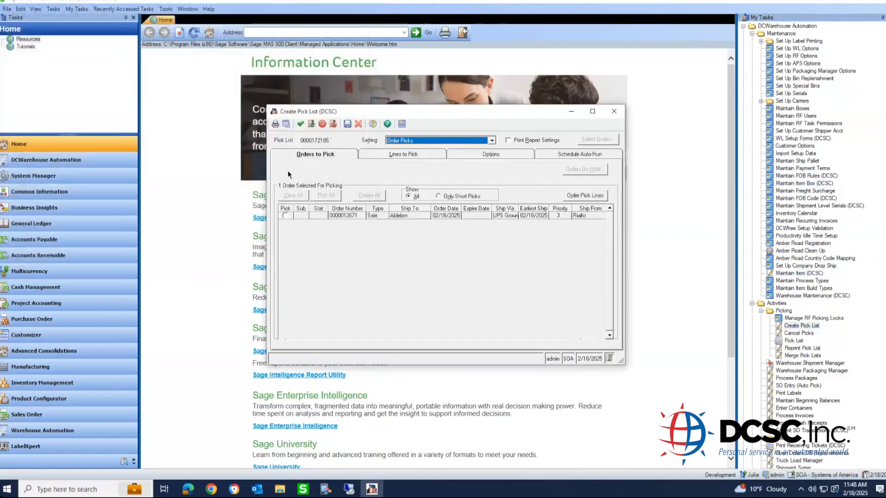
pyautogui.click(299, 126)
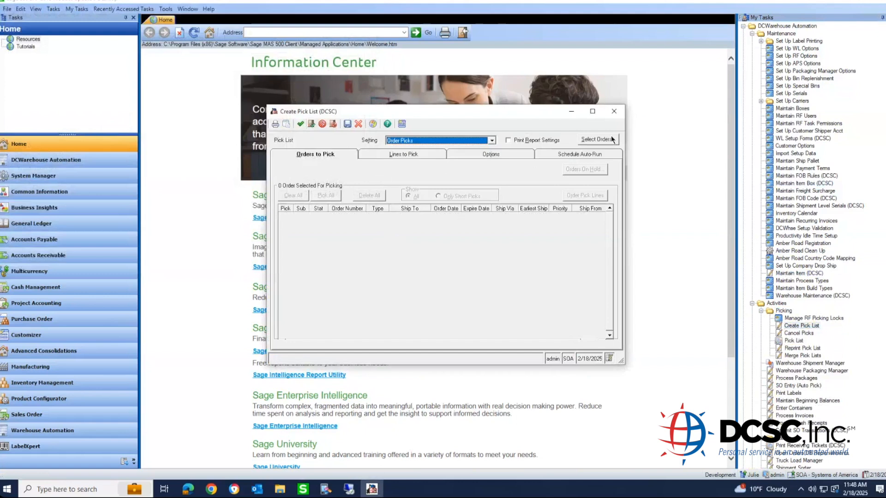
pyautogui.click(607, 115)
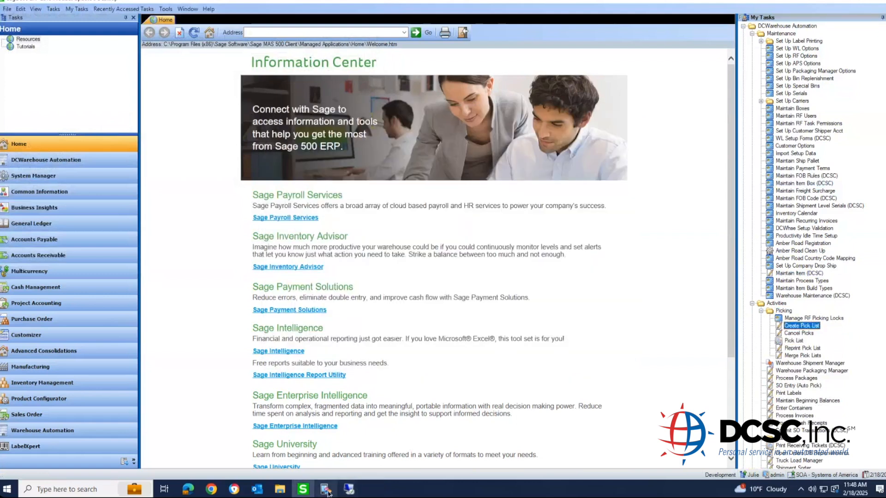
pyautogui.click(325, 491)
pyautogui.press('Return')
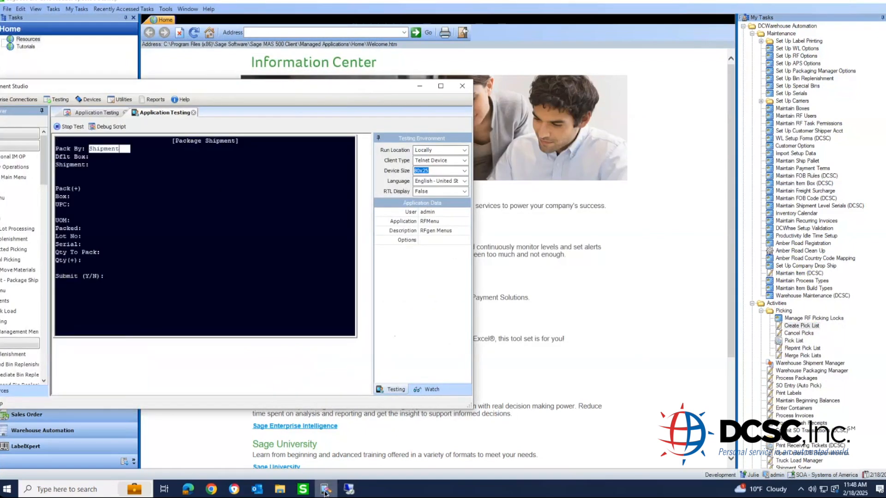
pyautogui.press('Escape')
pyautogui.press('Escape')
pyautogui.press('Escape')
pyautogui.press('Down')
pyautogui.press('Return')
pyautogui.press('Down')
pyautogui.press('Down')
pyautogui.press('Down')
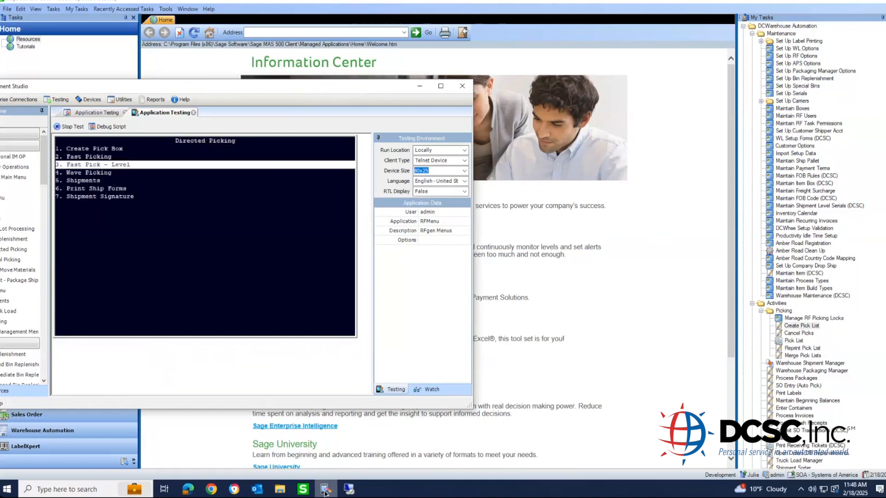
pyautogui.press('Return')
pyautogui.write('172185')
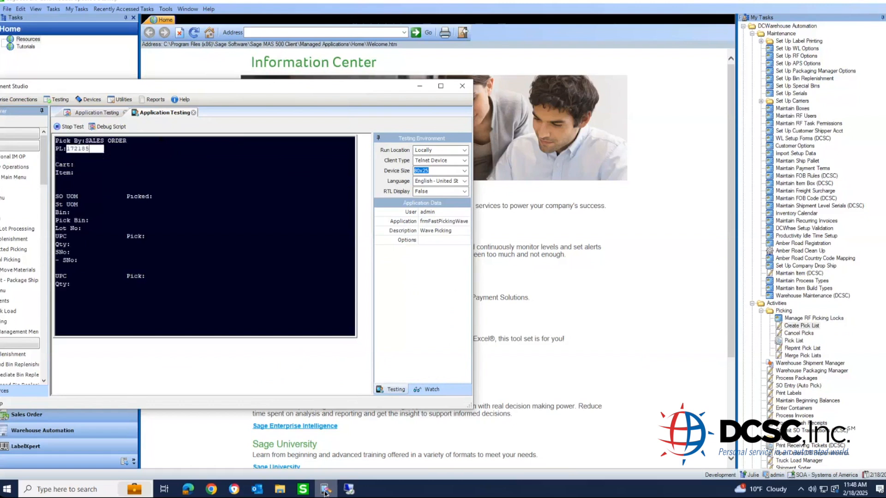
pyautogui.press('Return')
pyautogui.write('10805')
pyautogui.press('Return')
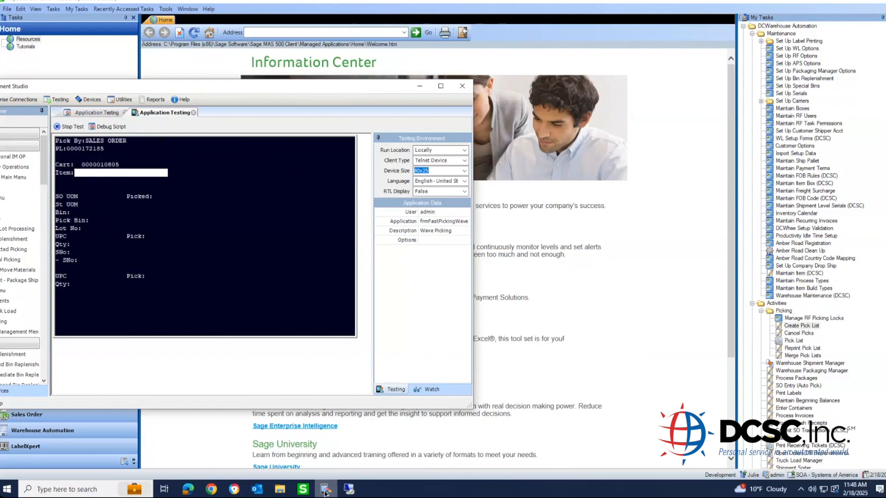
# - Pick 5 Cable100 from bin a1-01-01-01
pyautogui.write('Cable100')
pyautogui.press('Return')
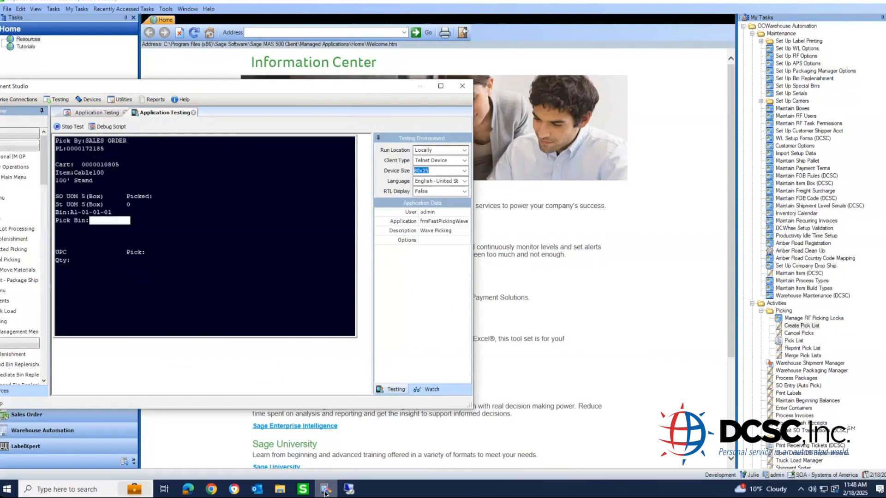
pyautogui.write('a1-01-01-01')
pyautogui.press('Return')
pyautogui.write('cable100')
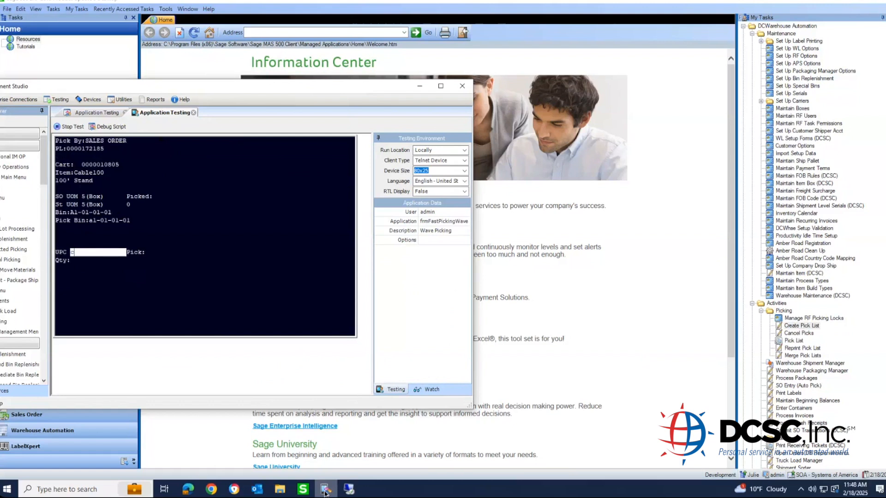
pyautogui.press('Return')
pyautogui.write('5')
pyautogui.press('Return')
# - Pick 2 Cable200 from bin a1-01-01-01
pyautogui.write('a')
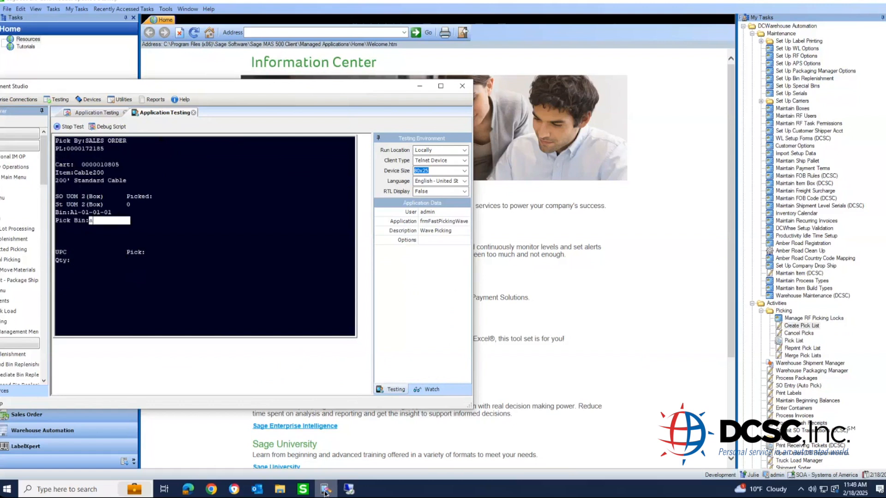
pyautogui.write('1-01-01-01')
pyautogui.press('Return')
pyautogui.write('cable200')
pyautogui.press('Return')
pyautogui.write('2')
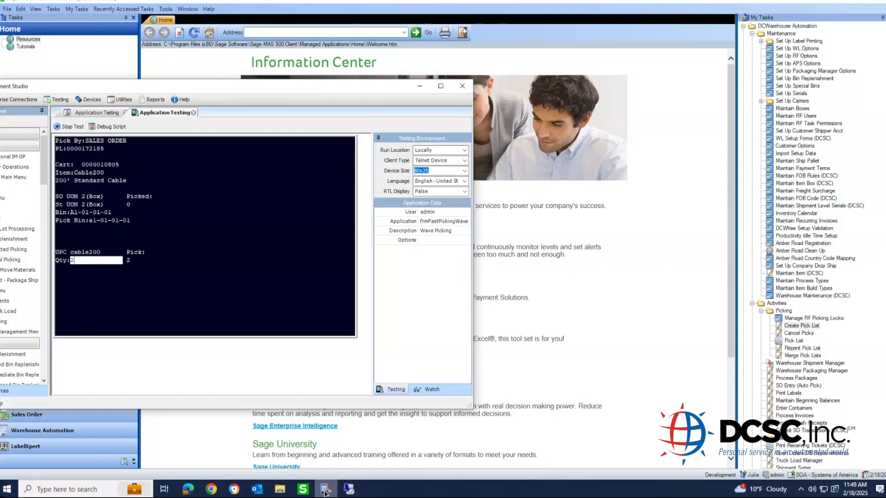
pyautogui.press('Return')
# - Pick 3 '10/100 adapt' from bin a1-01-01-02 and generate the shipment
pyautogui.write('a1-01-01-0')
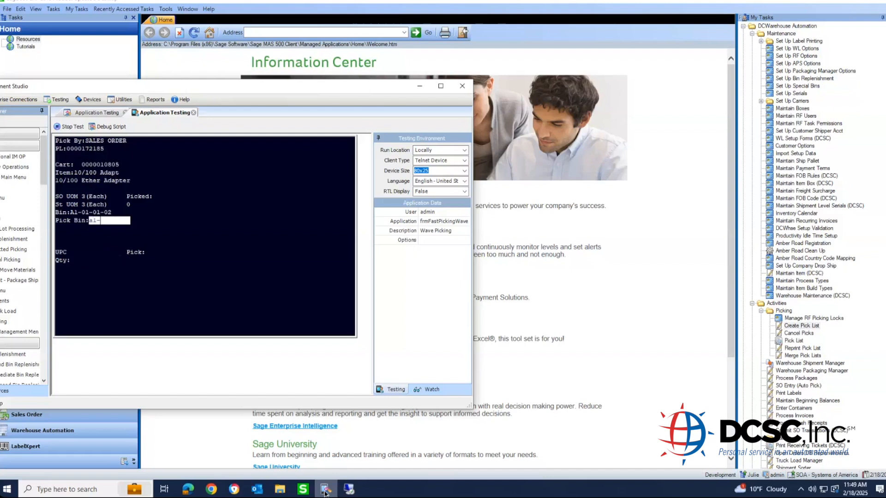
pyautogui.write('2')
pyautogui.press('Return')
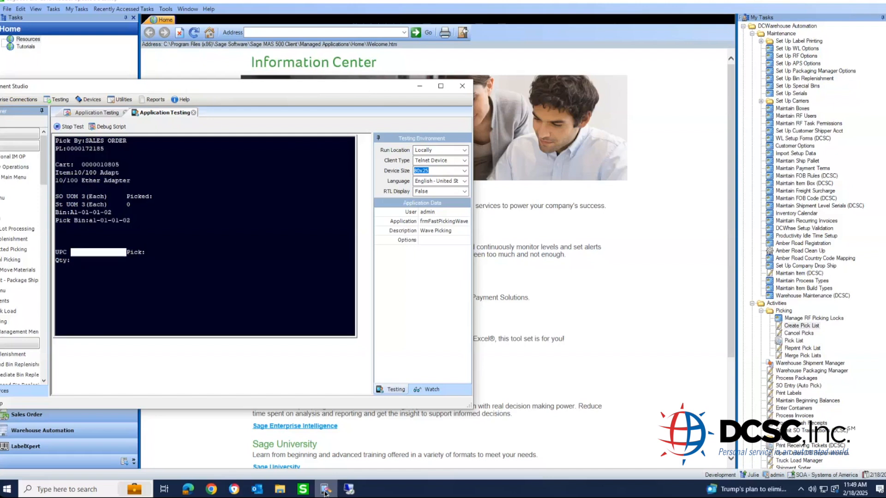
pyautogui.write('10/100 adapt')
pyautogui.press('Return')
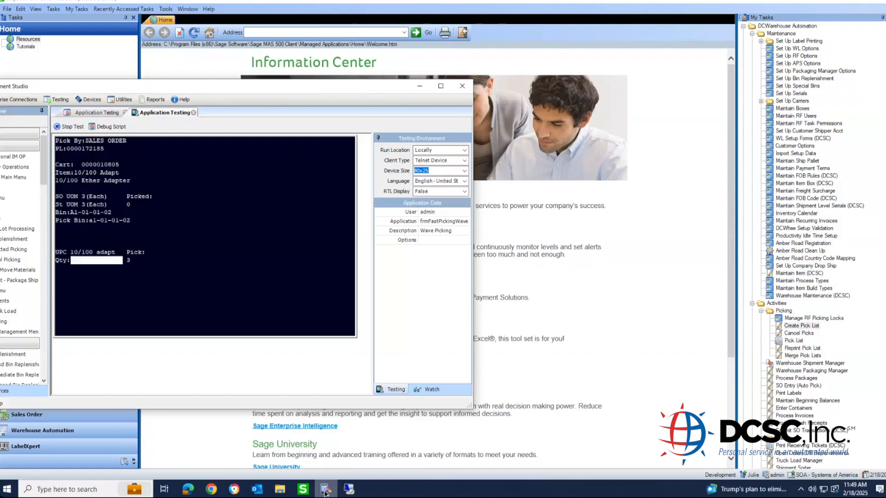
pyautogui.write('3')
pyautogui.press('Return')
pyautogui.press('Return')
pyautogui.press('Right')
pyautogui.press('Return')
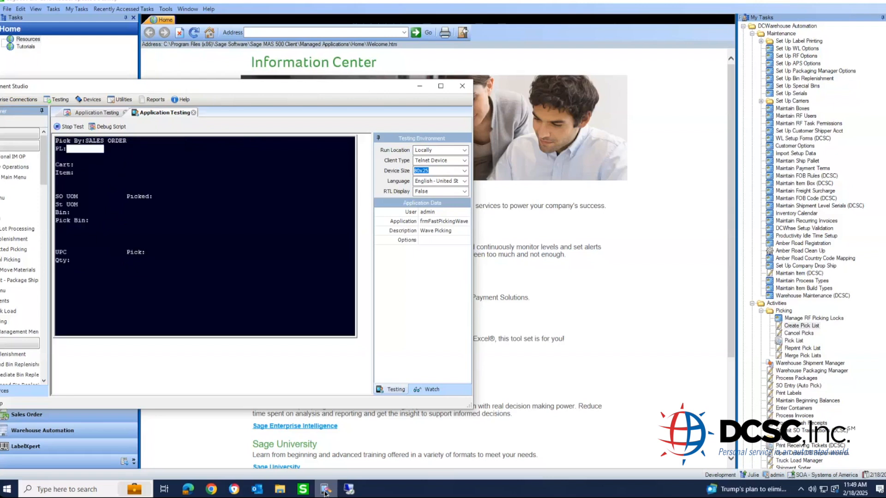
pyautogui.press('Escape')
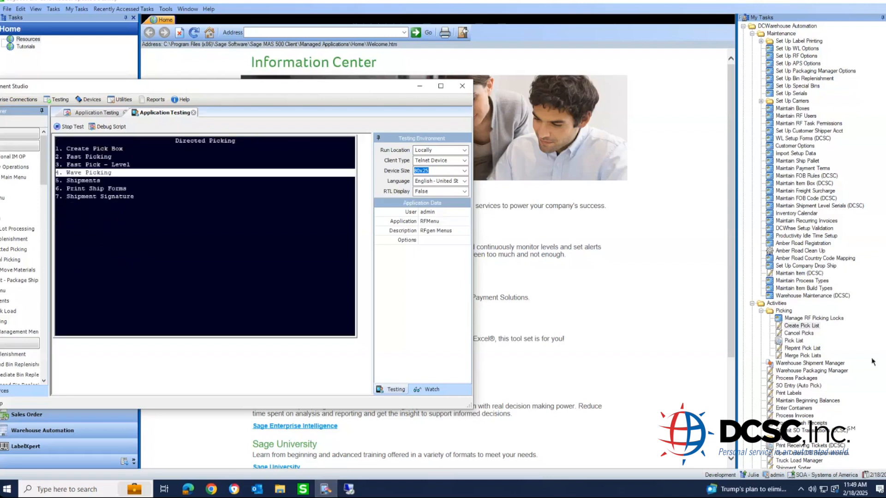
pyautogui.click(838, 371)
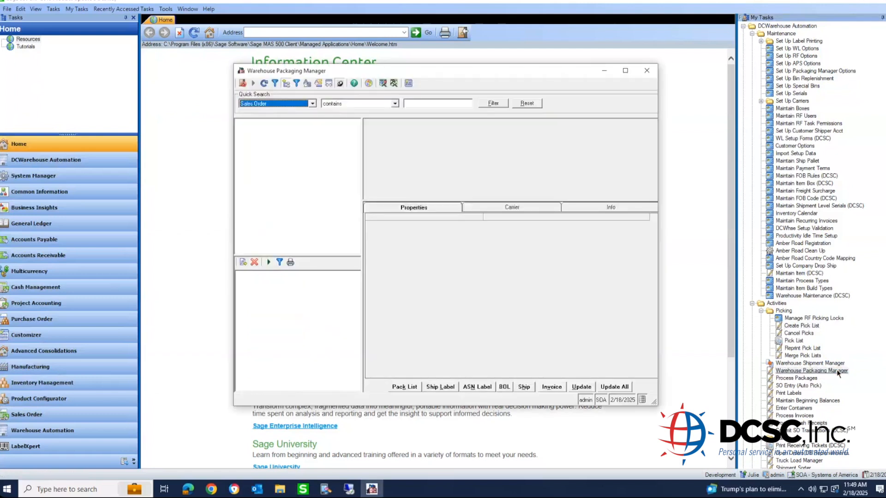
pyautogui.click(320, 84)
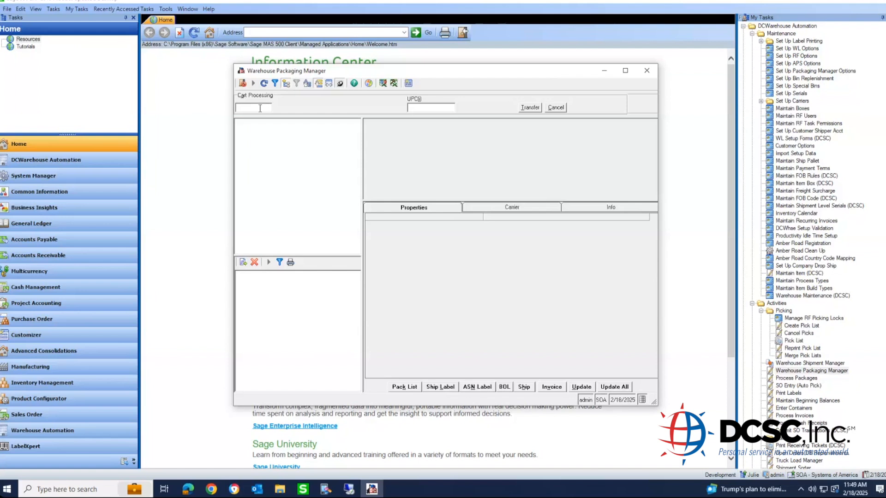
pyautogui.write('000010805')
pyautogui.press('Return')
pyautogui.press('Return')
pyautogui.write('00000')
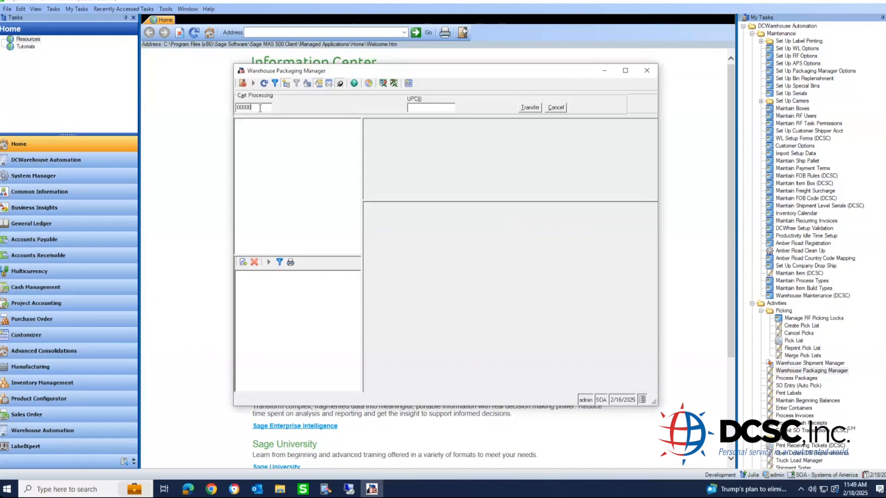
pyautogui.write('10805')
pyautogui.press('Tab')
pyautogui.click(325, 84)
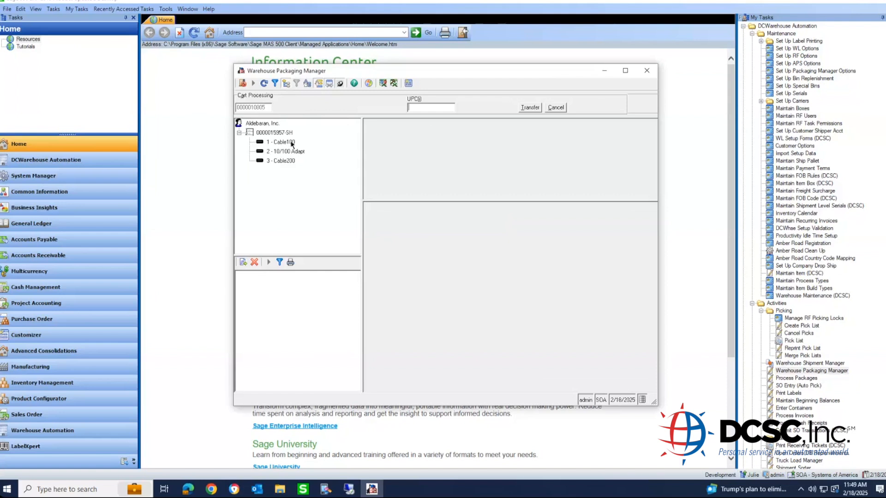
pyautogui.click(292, 143)
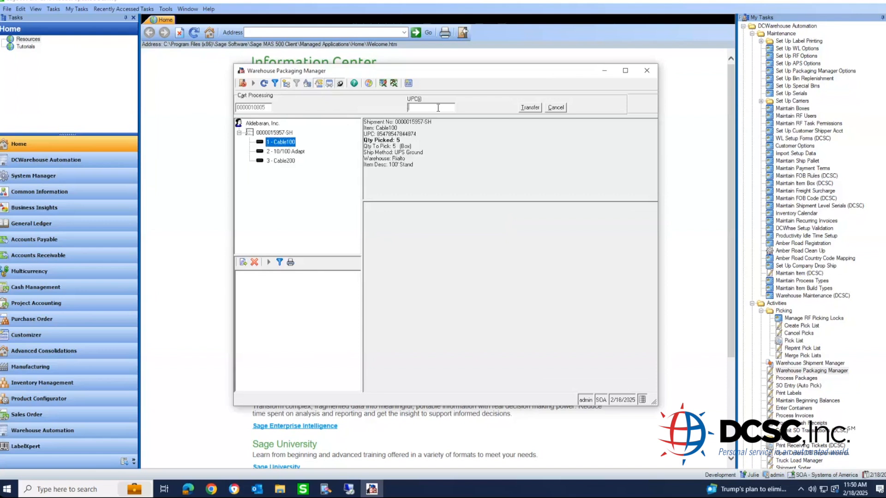
pyautogui.write('85478547844874')
pyautogui.press('Tab')
pyautogui.press('Return')
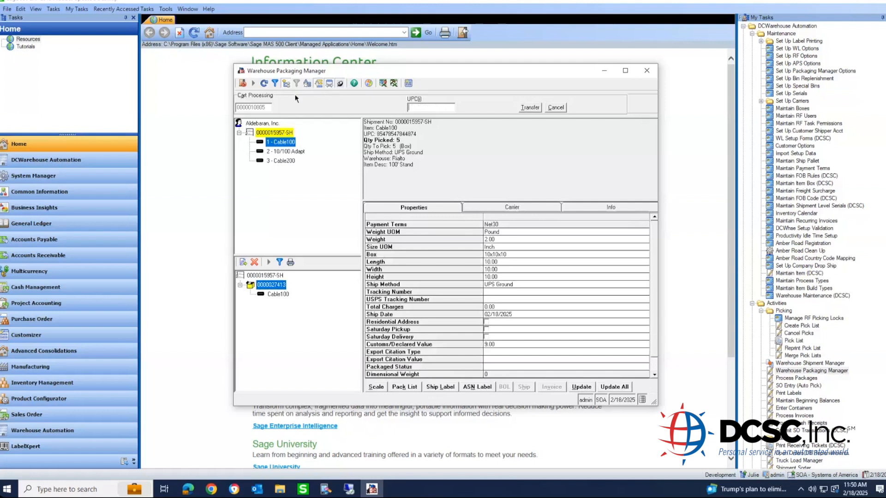
pyautogui.click(339, 84)
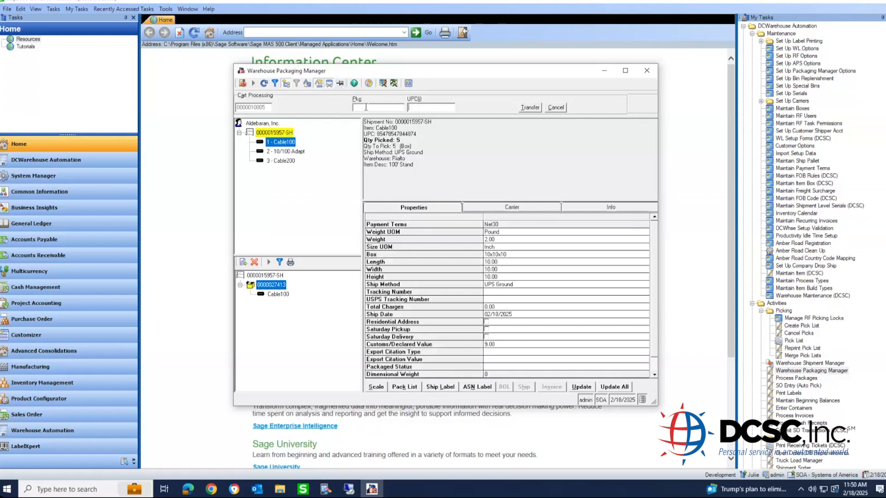
pyautogui.click(243, 263)
pyautogui.write('1')
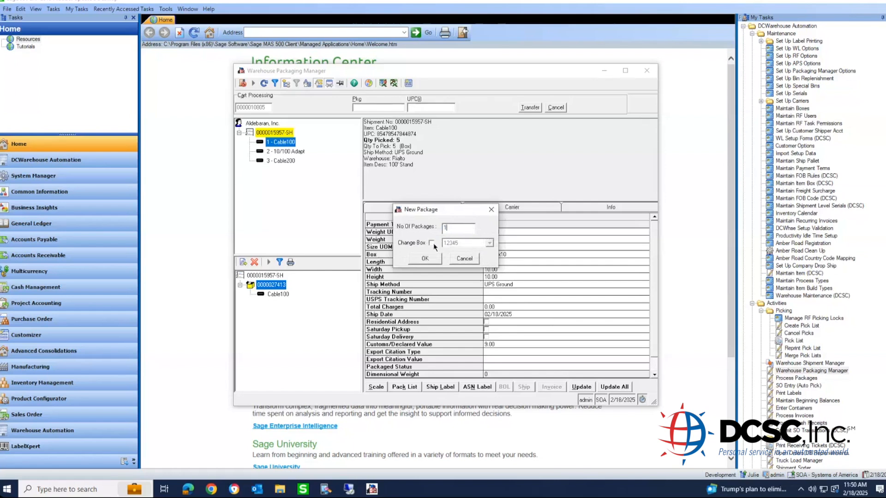
pyautogui.click(433, 258)
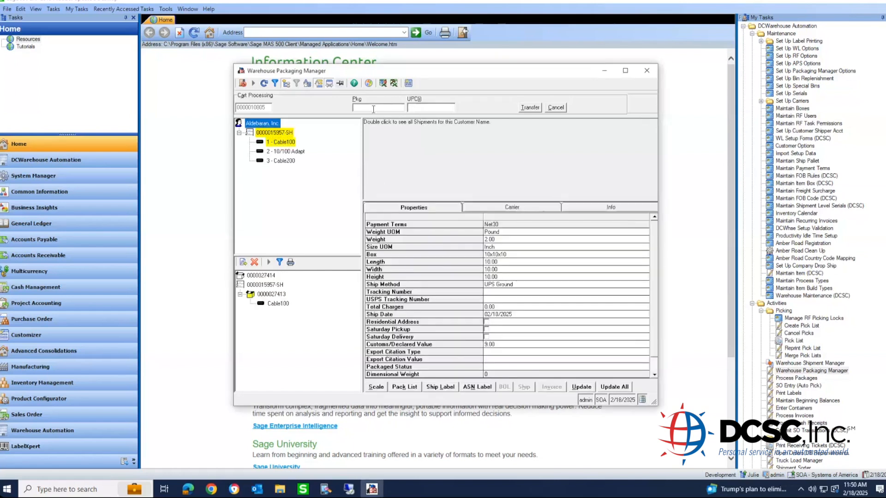
pyautogui.write('0000027414')
pyautogui.click(295, 142)
pyautogui.click(434, 107)
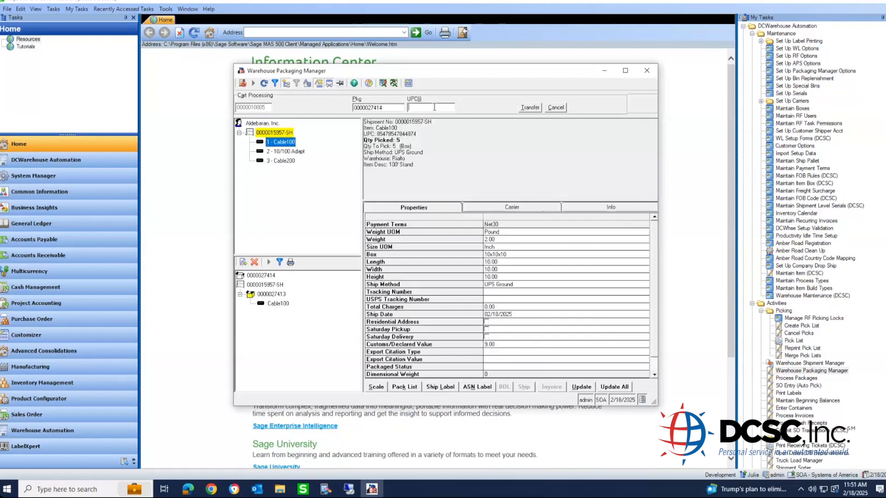
pyautogui.write('85478547844874')
pyautogui.press('Tab')
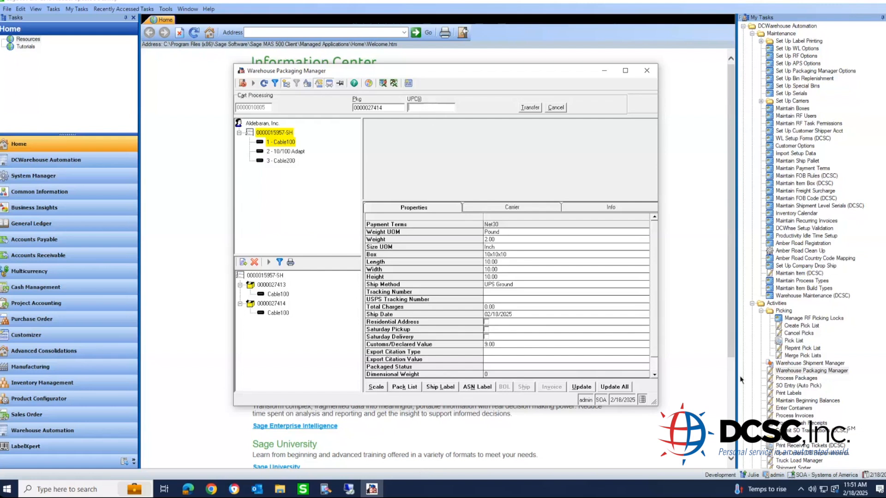
# - Enable Box Dropdown List and Box Item Quantity for SysAdmin, then close both packaging windows
pyautogui.doubleClick(849, 72)
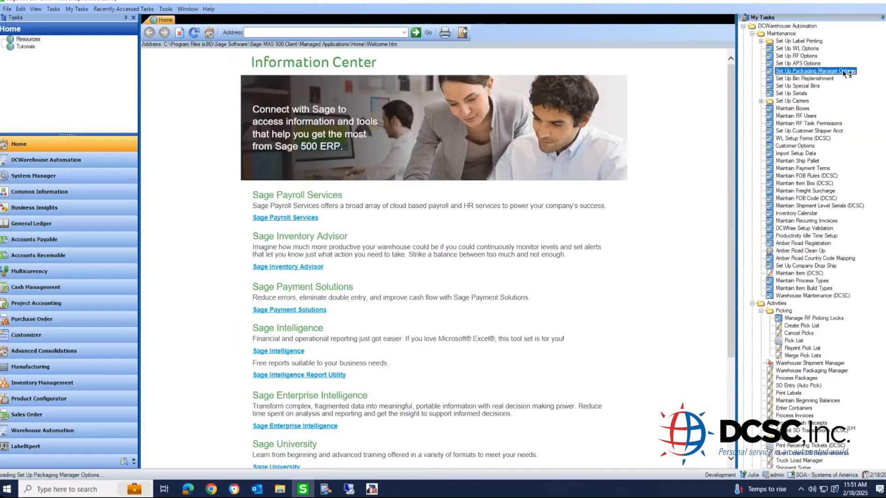
pyautogui.write('sysad')
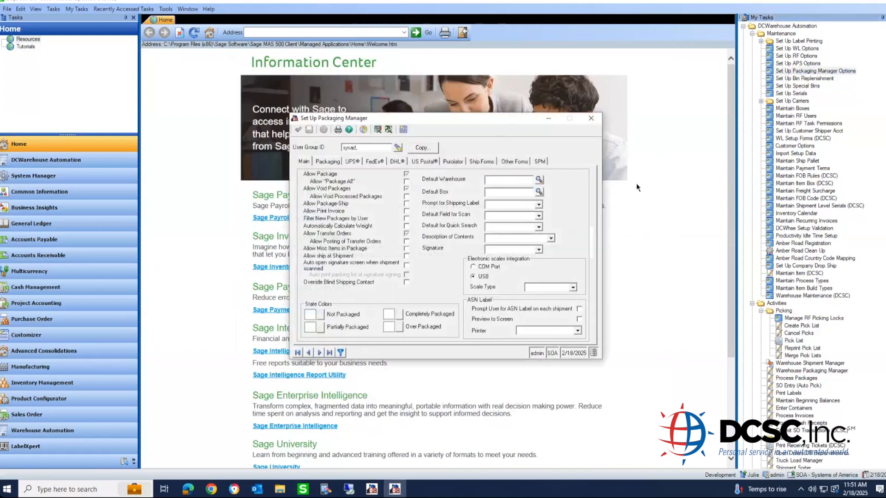
pyautogui.write('min')
pyautogui.press('Tab')
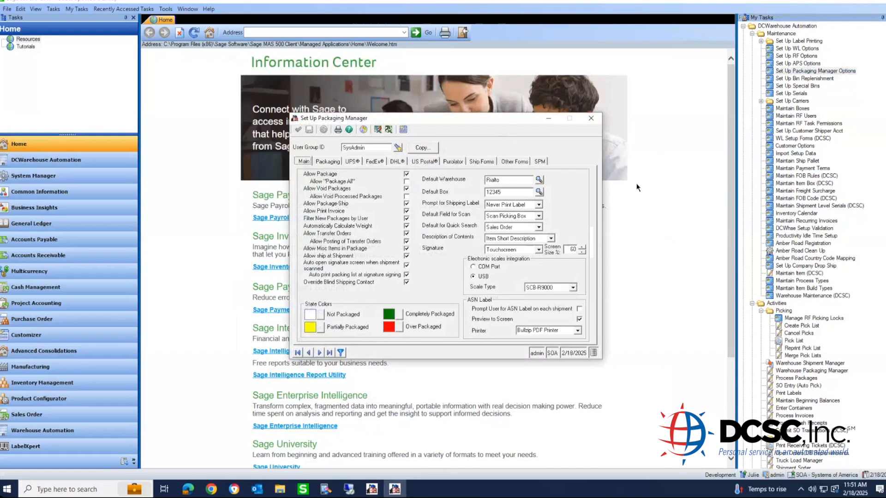
pyautogui.click(331, 165)
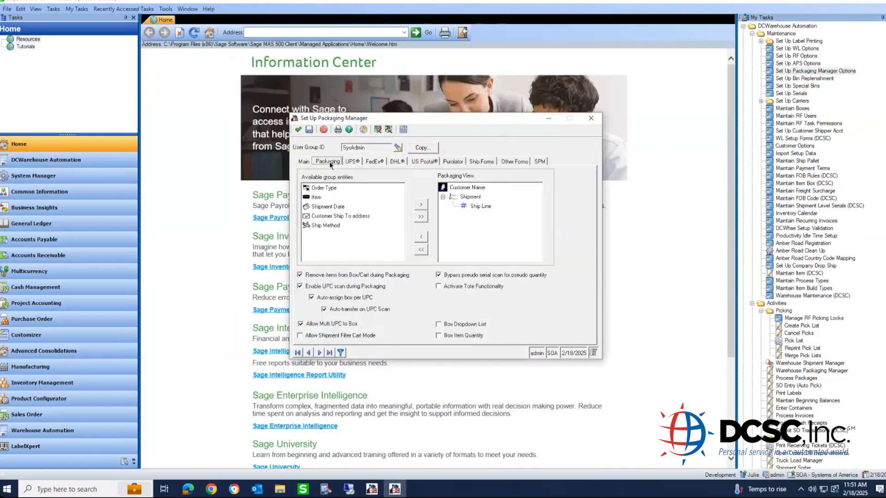
pyautogui.click(439, 326)
pyautogui.click(440, 336)
pyautogui.click(298, 130)
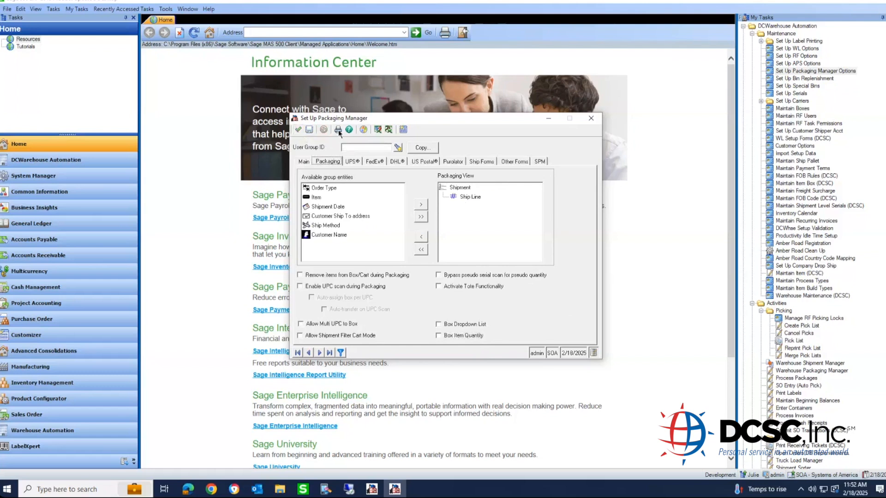
pyautogui.click(599, 121)
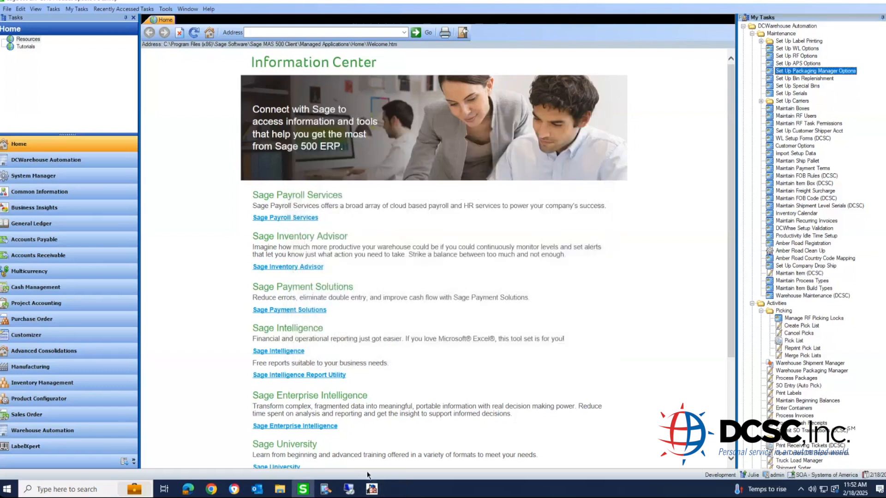
pyautogui.click(370, 490)
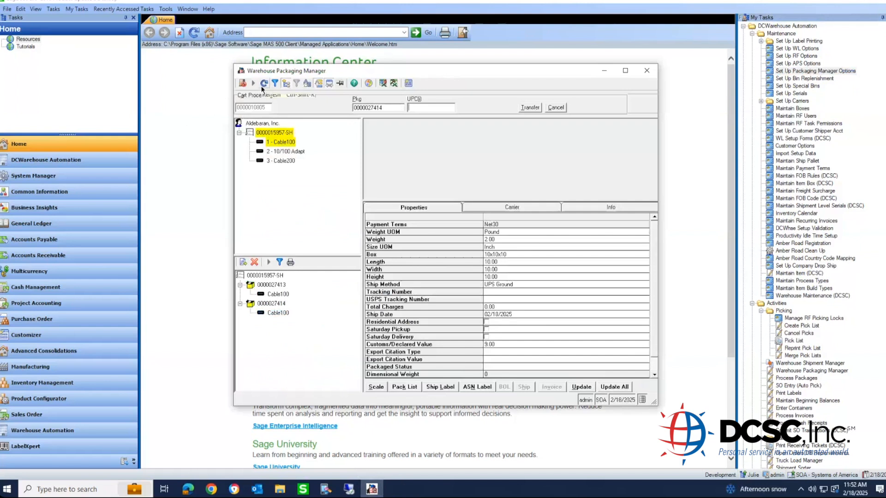
pyautogui.click(647, 71)
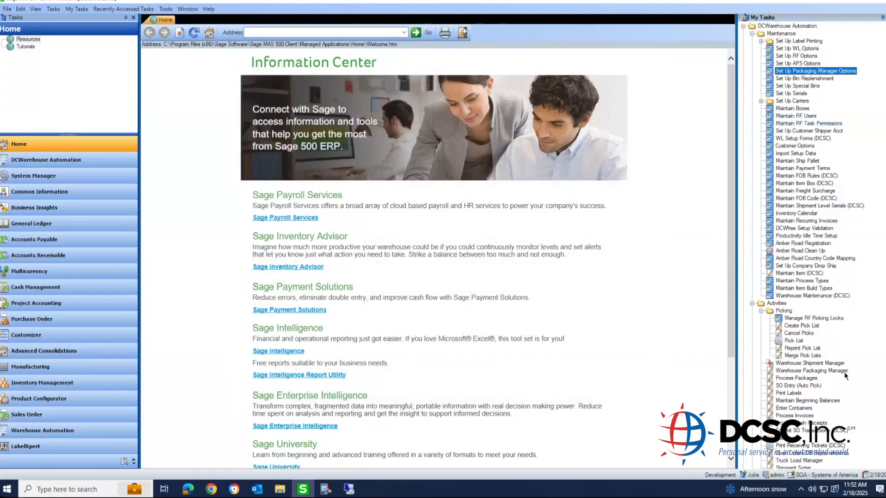
pyautogui.doubleClick(844, 371)
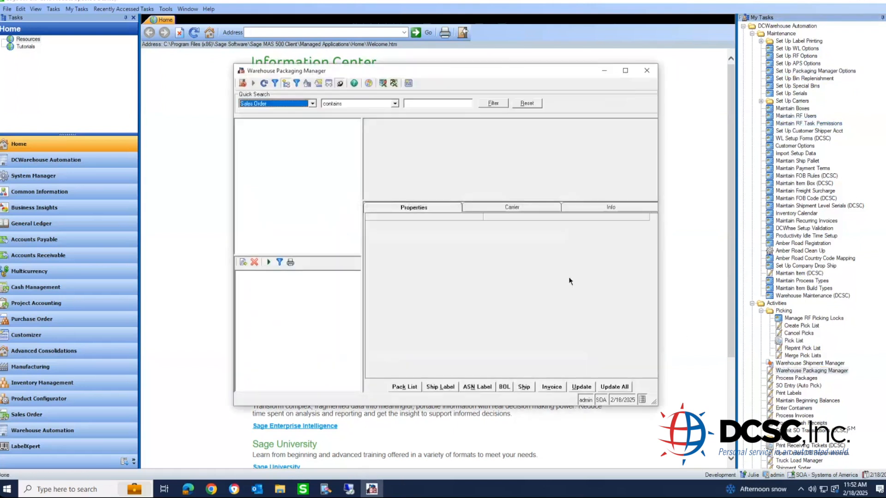
pyautogui.click(318, 83)
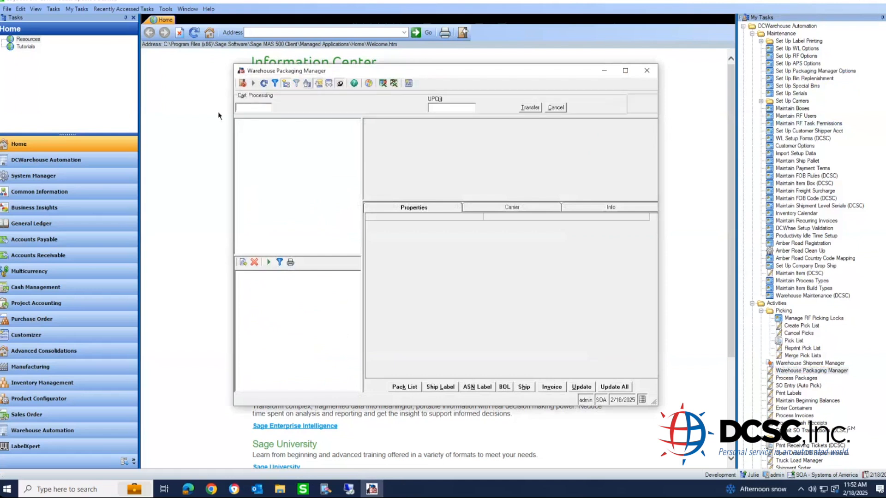
pyautogui.write('0000010804')
pyautogui.press('Return')
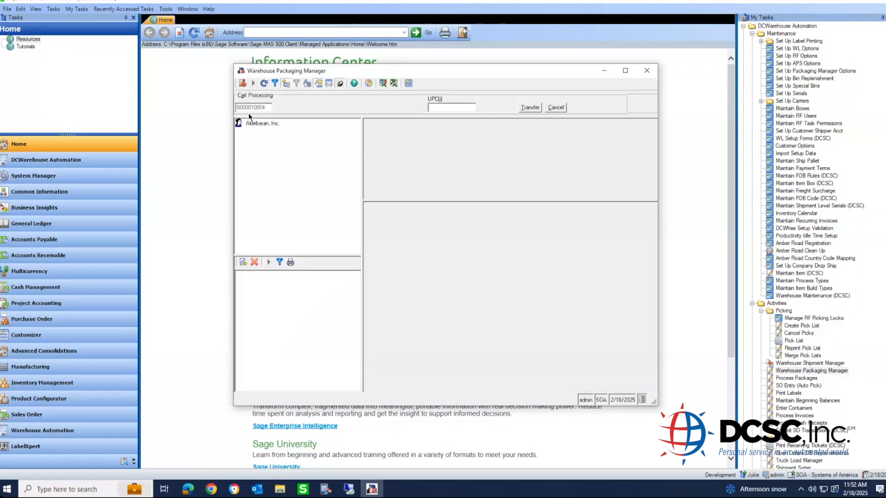
pyautogui.click(329, 86)
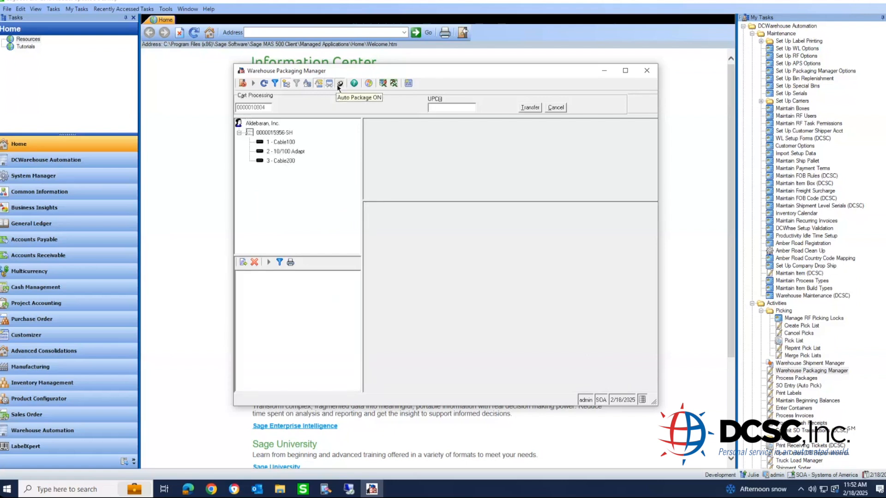
pyautogui.click(339, 84)
pyautogui.click(243, 262)
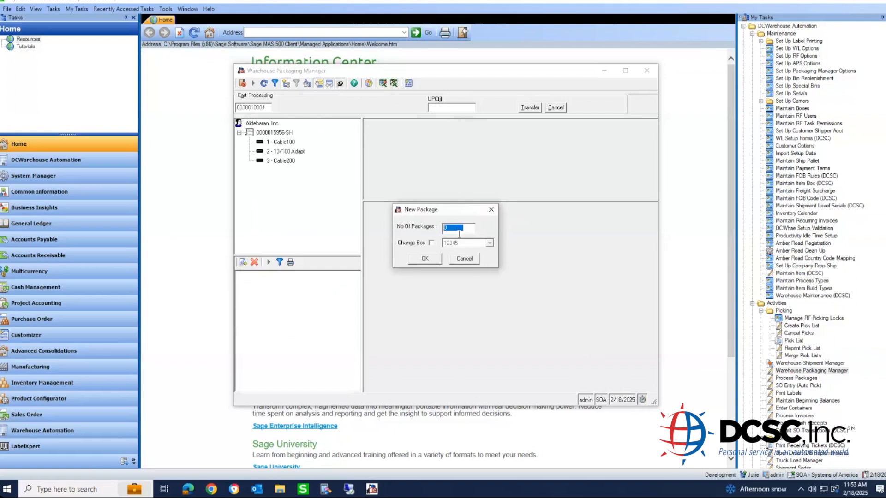
# - Create three 12x12x12 packages and enable manual package and quantity entry
pyautogui.write('3')
pyautogui.click(432, 243)
pyautogui.click(454, 243)
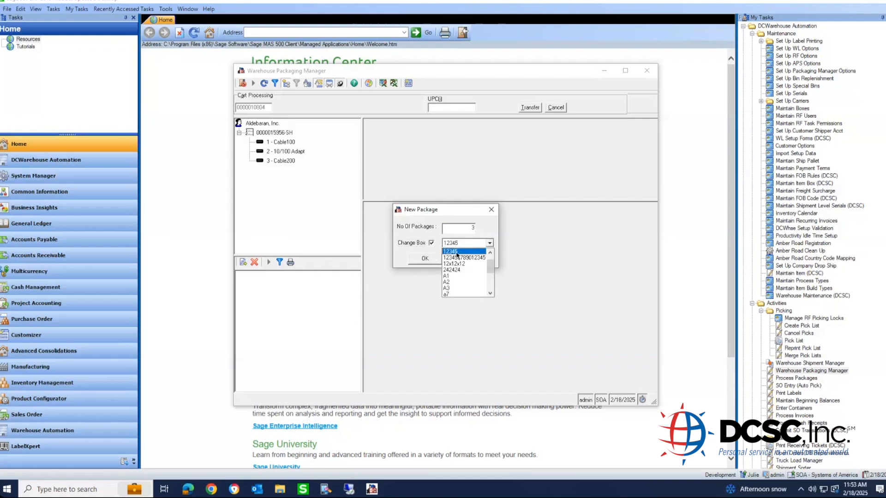
pyautogui.click(458, 264)
pyautogui.click(431, 261)
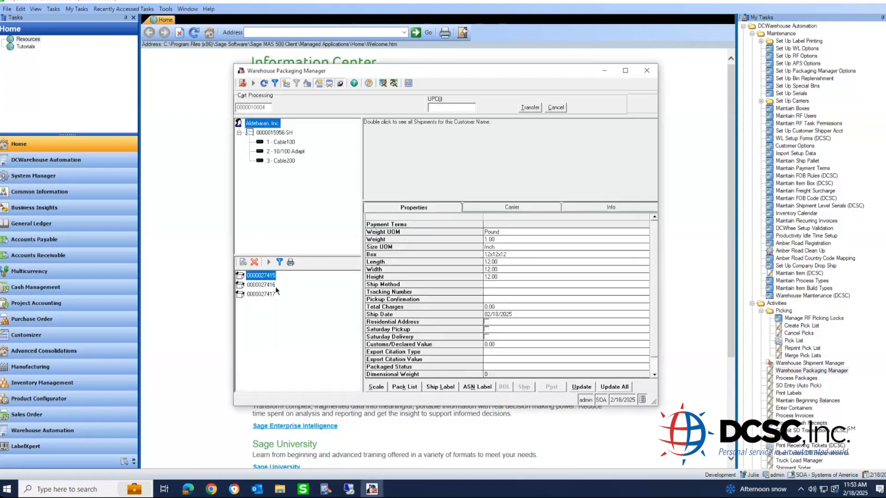
pyautogui.click(341, 84)
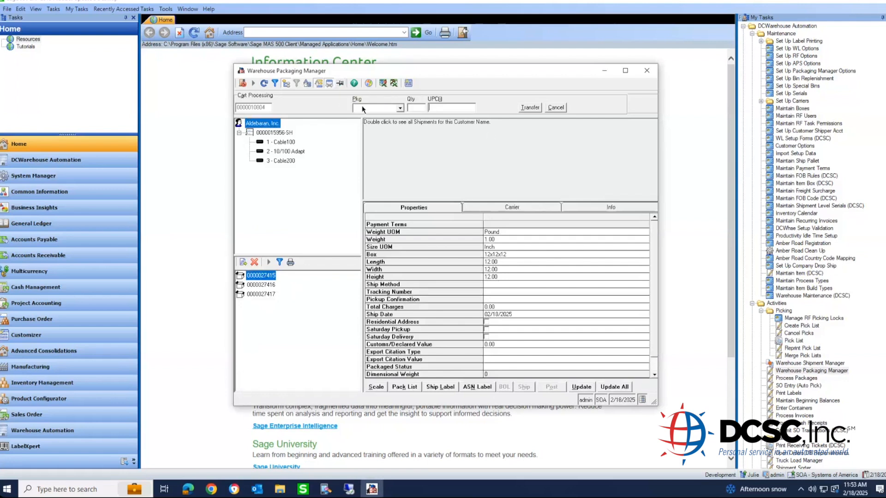
pyautogui.click(401, 109)
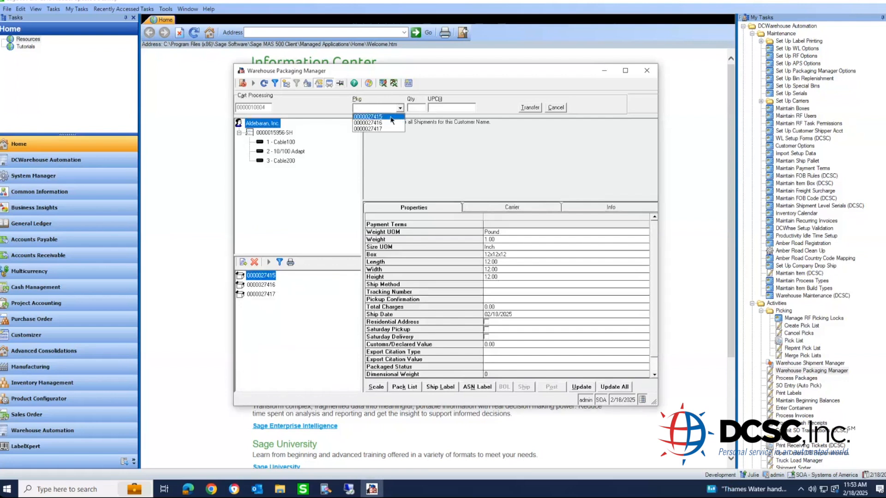
pyautogui.click(391, 117)
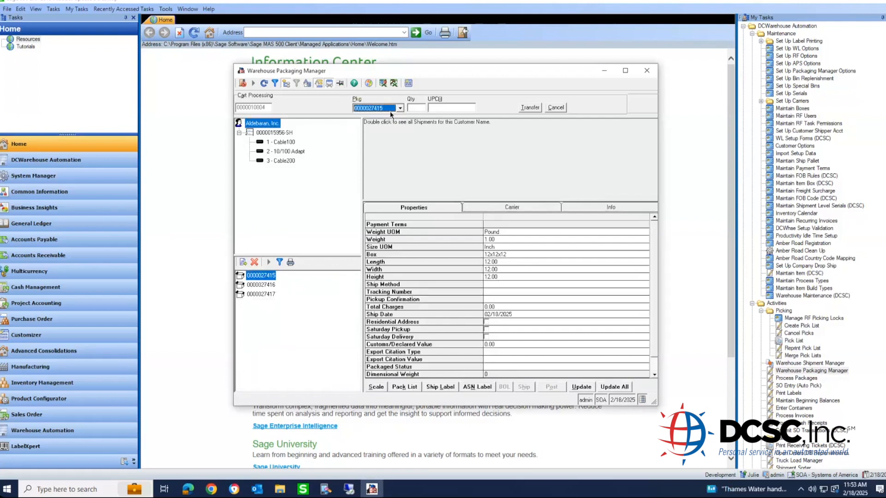
pyautogui.click(276, 142)
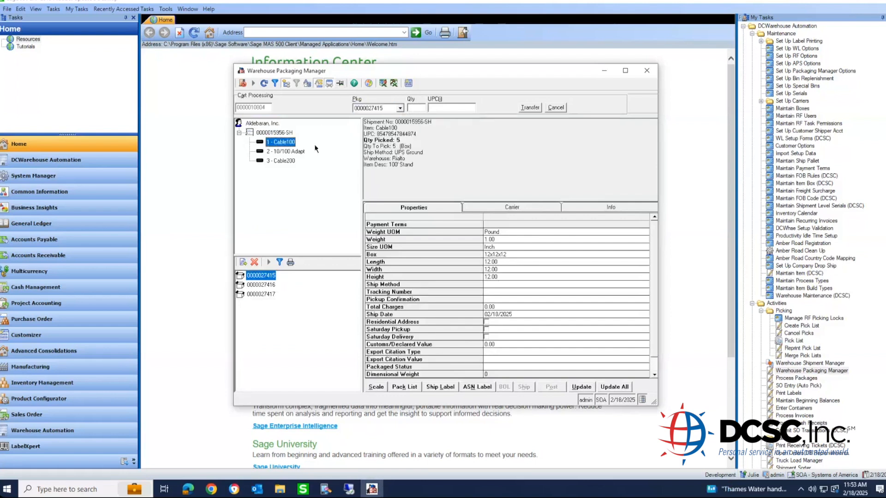
pyautogui.click(417, 106)
pyautogui.write('2')
pyautogui.press('Tab')
pyautogui.write('85478547844874')
pyautogui.press('Return')
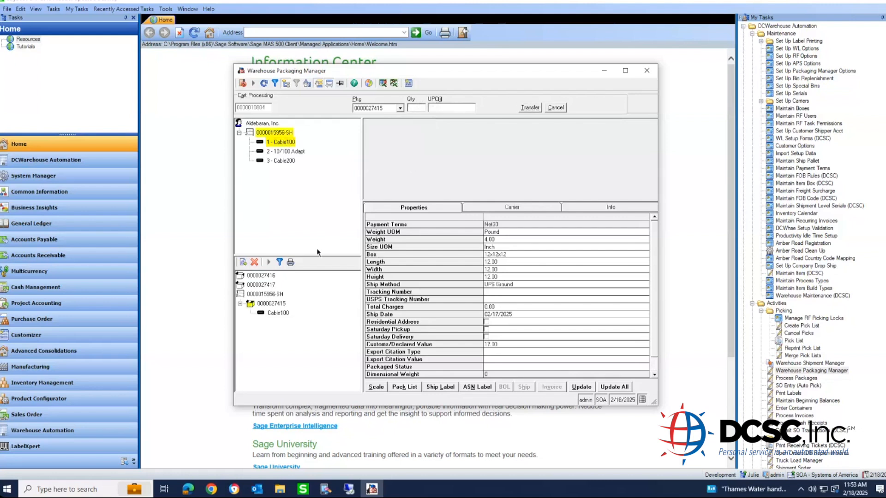
pyautogui.click(279, 313)
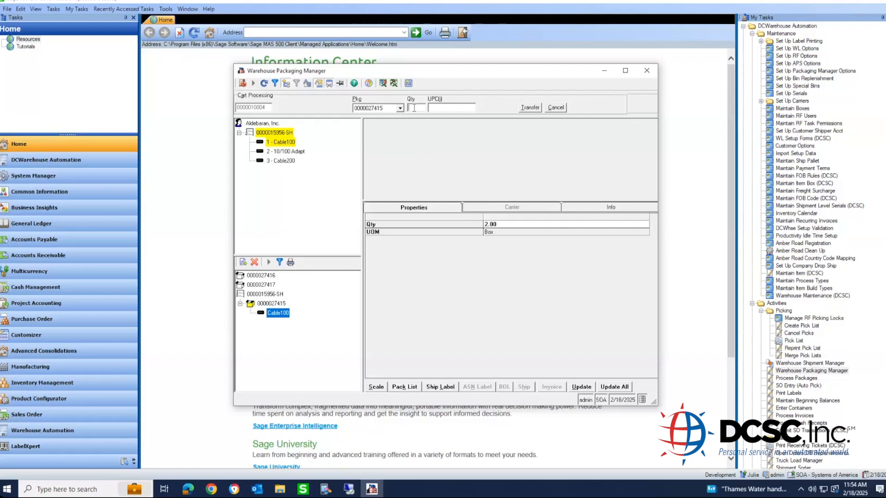
pyautogui.click(400, 108)
pyautogui.click(393, 123)
pyautogui.click(291, 153)
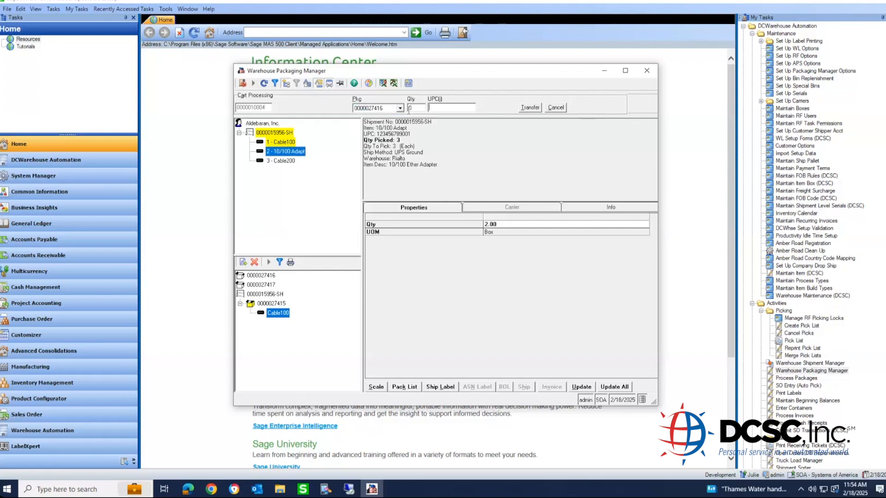
pyautogui.write('123456789001')
pyautogui.press('Return')
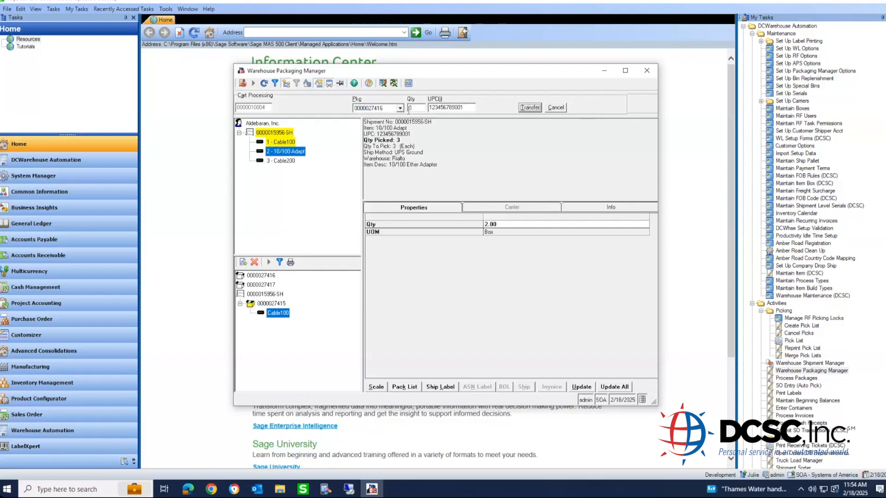
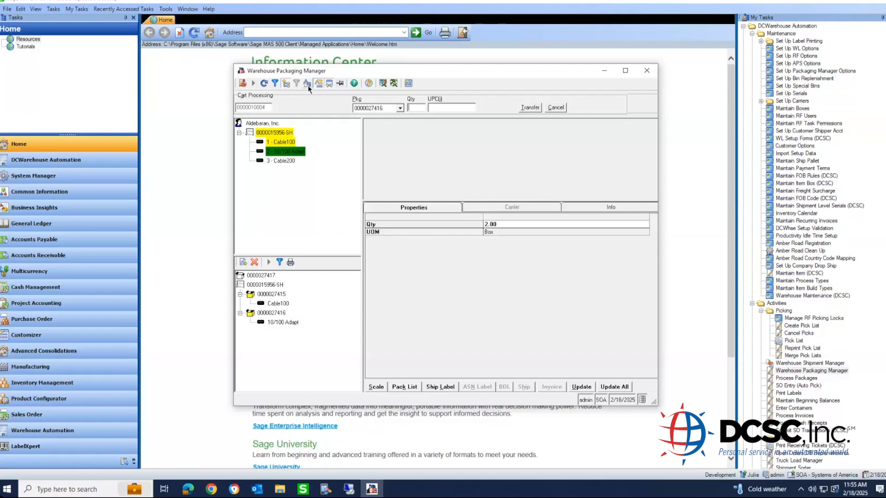
# - Dismiss the 'Finish processing cart first!' warning, cancel cart processing, and switch to Quick Search
pyautogui.click(320, 84)
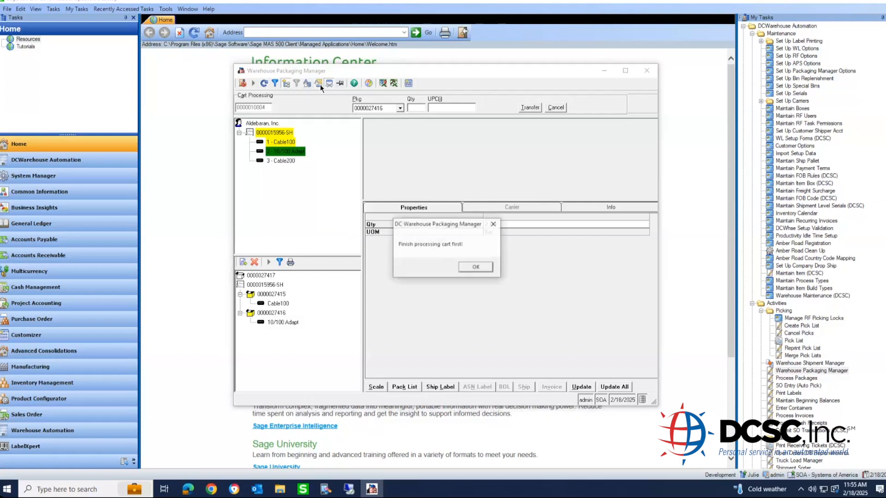
pyautogui.click(477, 267)
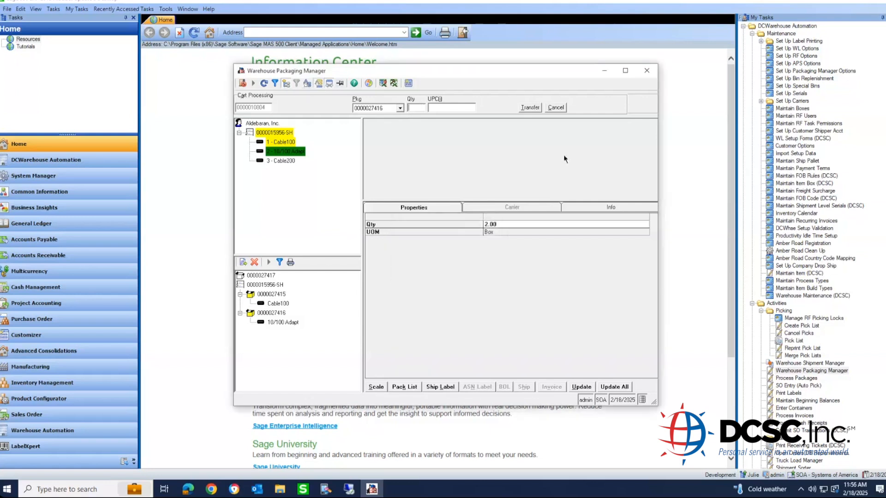
pyautogui.click(555, 107)
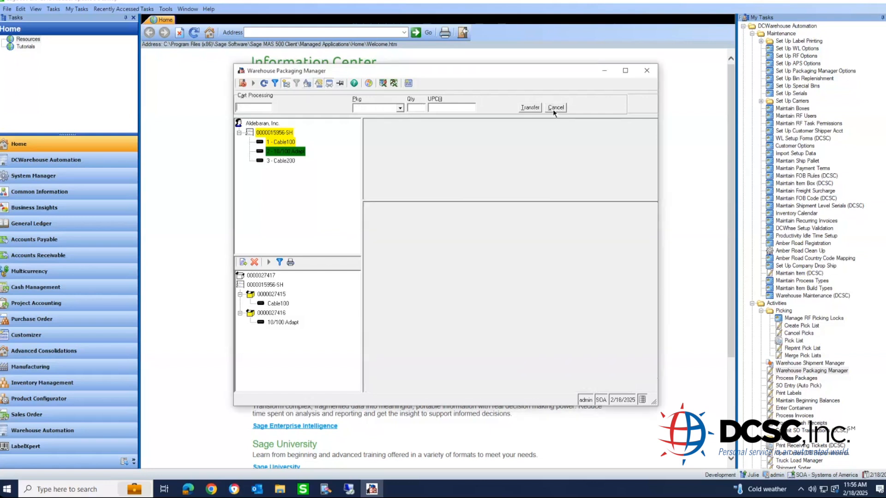
pyautogui.click(319, 83)
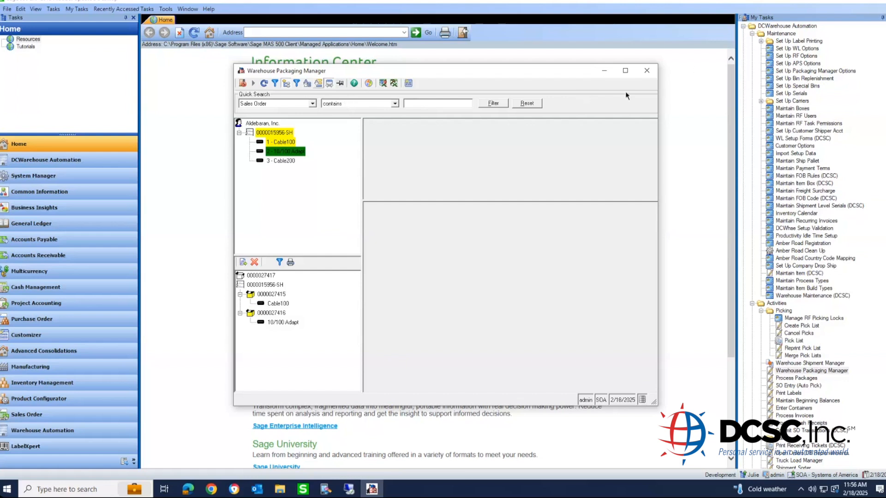
pyautogui.click(647, 71)
pyautogui.click(834, 371)
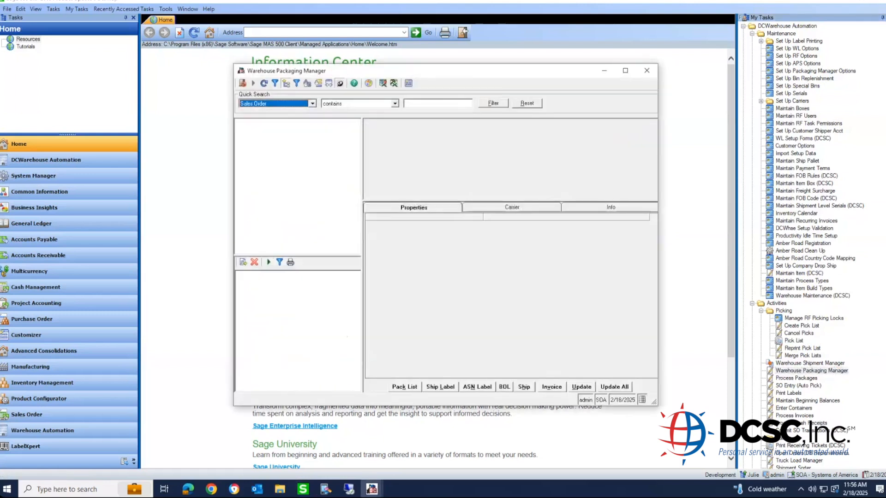
pyautogui.click(422, 104)
pyautogui.write('12655')
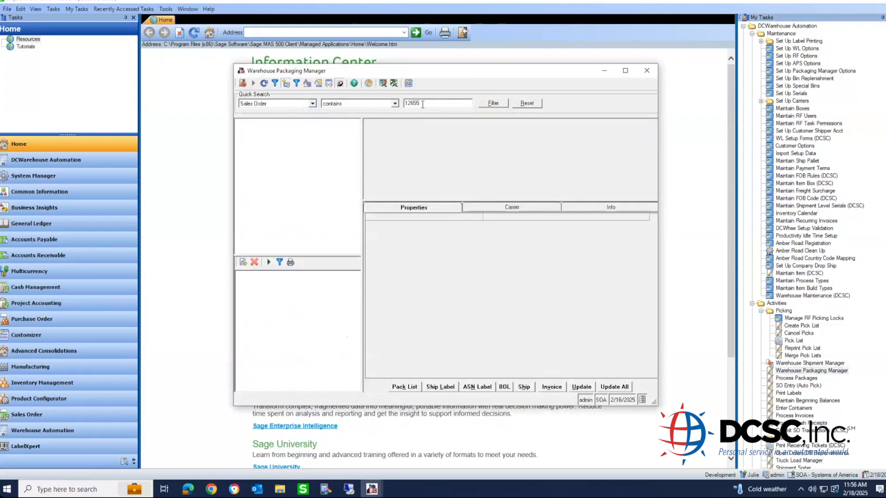
pyautogui.click(494, 103)
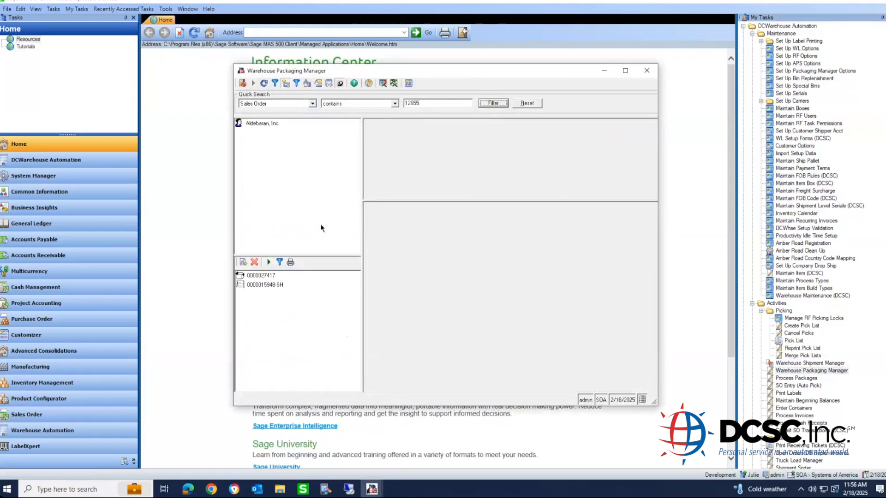
pyautogui.click(265, 285)
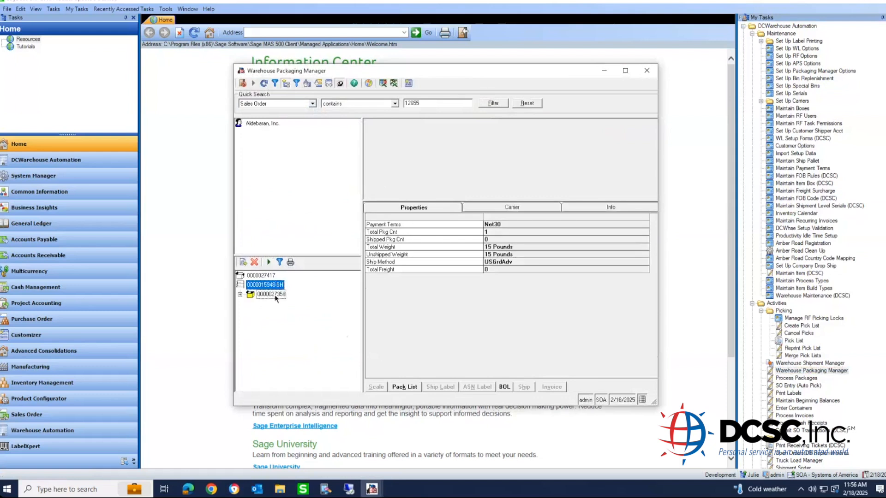
pyautogui.click(273, 295)
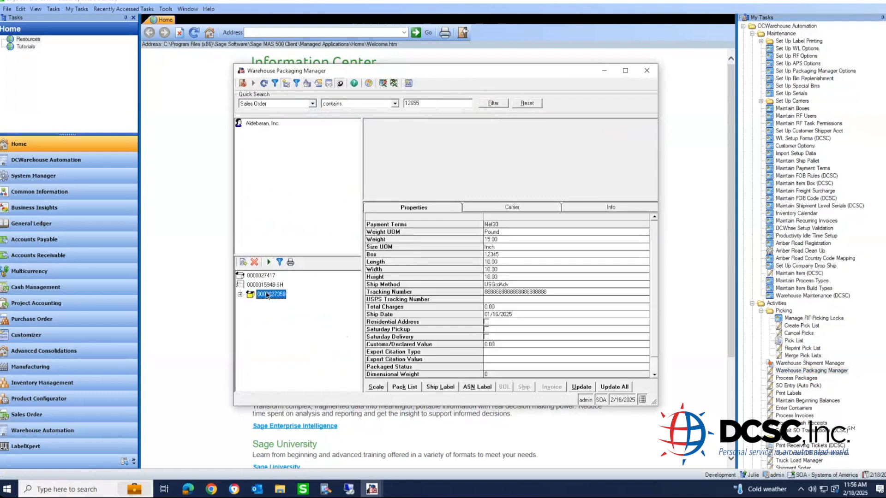
pyautogui.rightClick(264, 286)
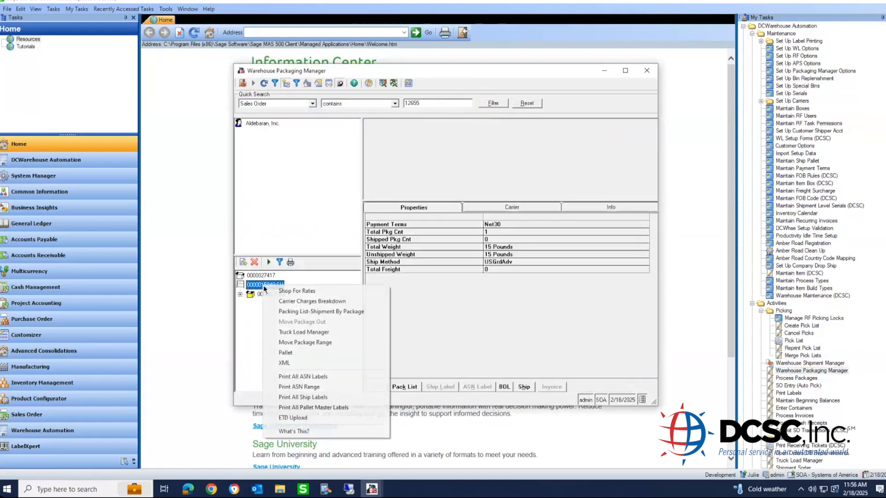
pyautogui.click(290, 292)
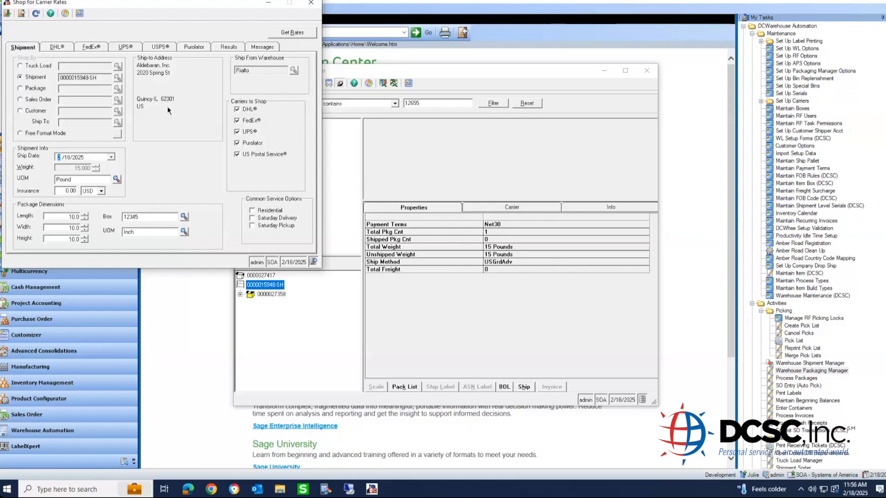
pyautogui.click(245, 109)
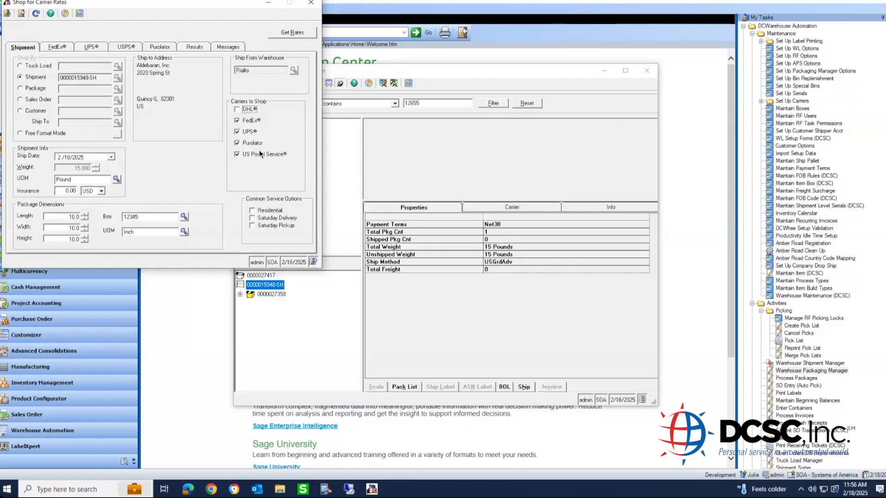
pyautogui.click(253, 143)
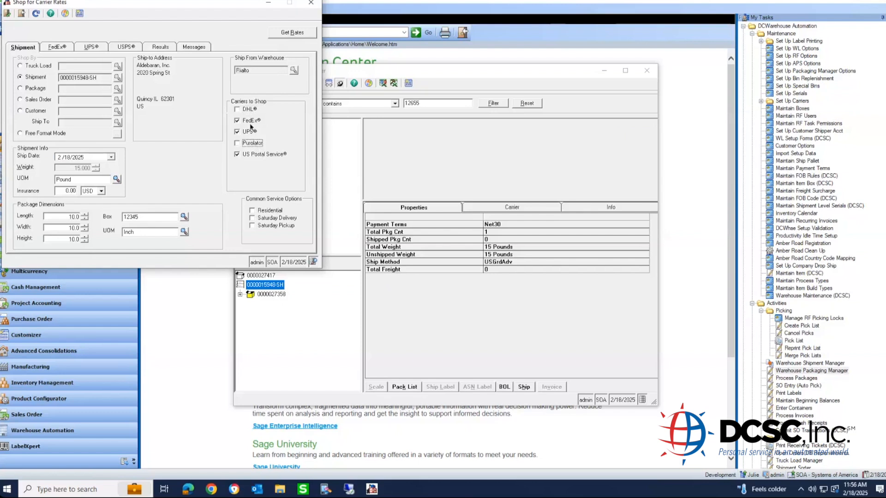
pyautogui.click(294, 33)
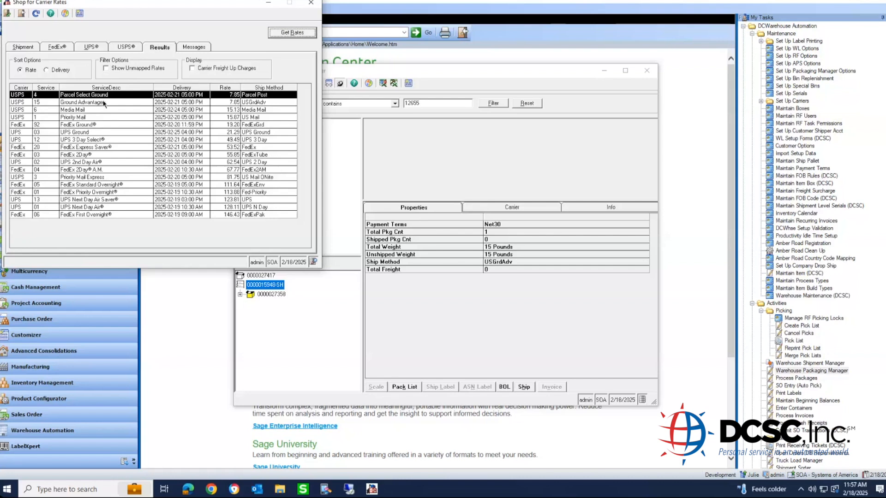
pyautogui.click(311, 5)
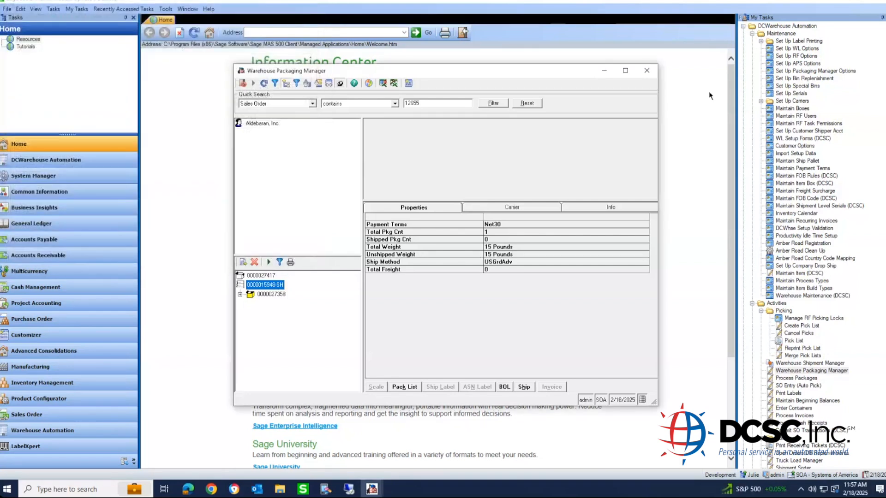
# - Close the packaging manager and expand the IM Inventory Adjustment and Inventory Issue RF options
pyautogui.click(647, 70)
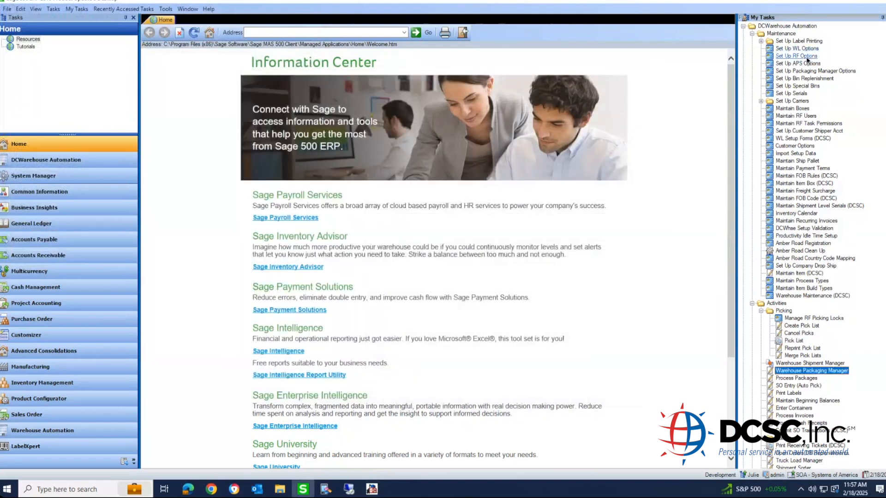
pyautogui.click(805, 56)
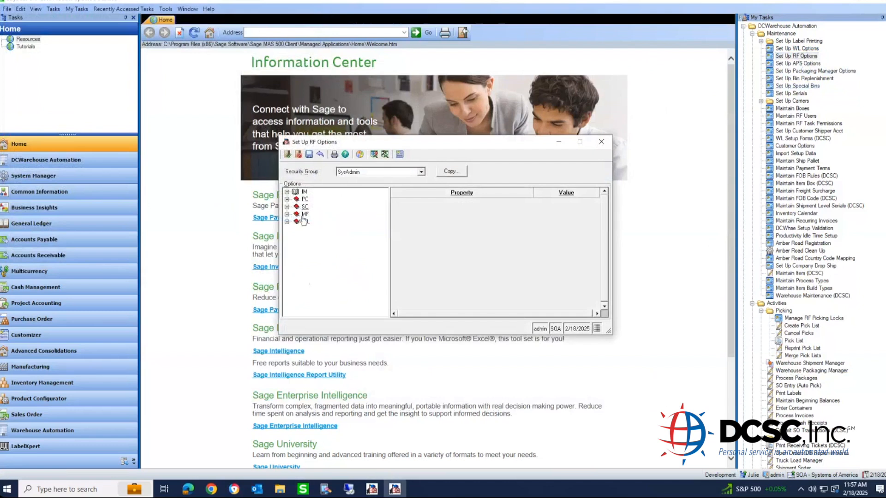
pyautogui.click(302, 192)
pyautogui.doubleClick(300, 195)
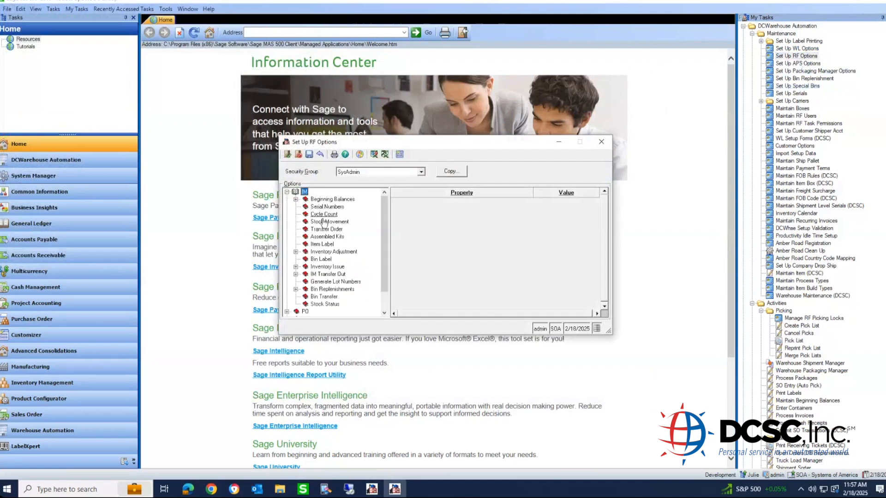
pyautogui.doubleClick(329, 252)
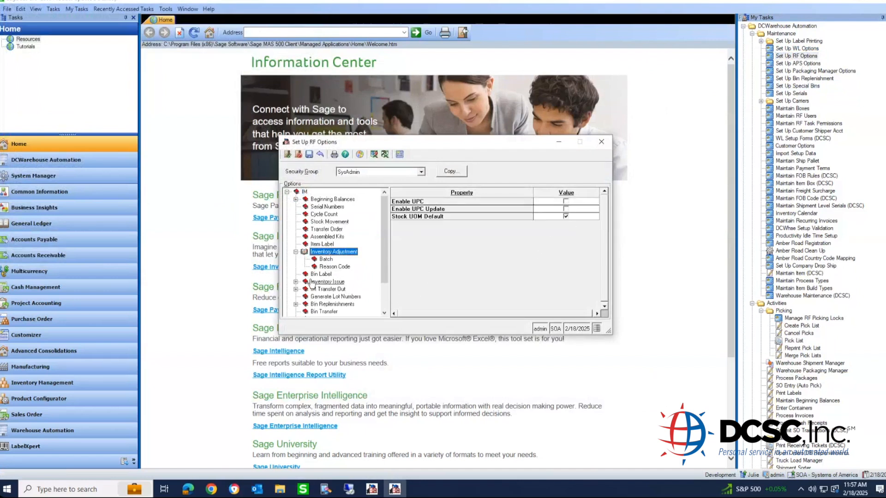
pyautogui.doubleClick(326, 282)
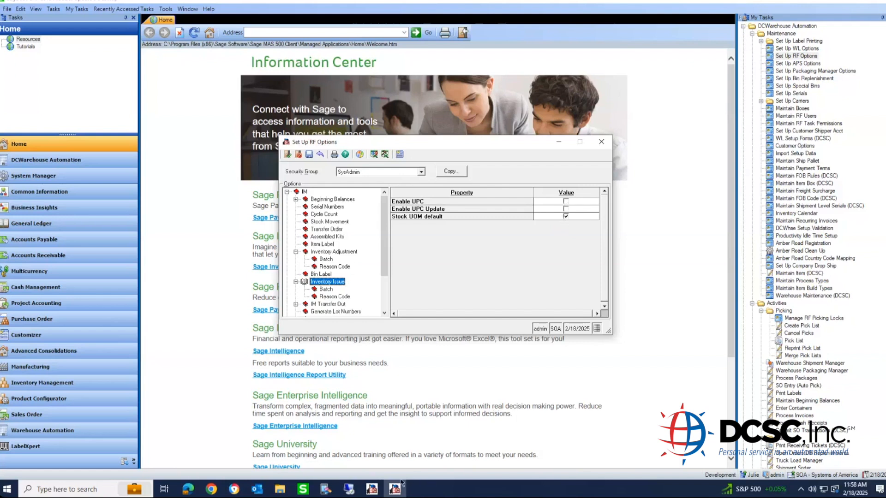
pyautogui.click(348, 490)
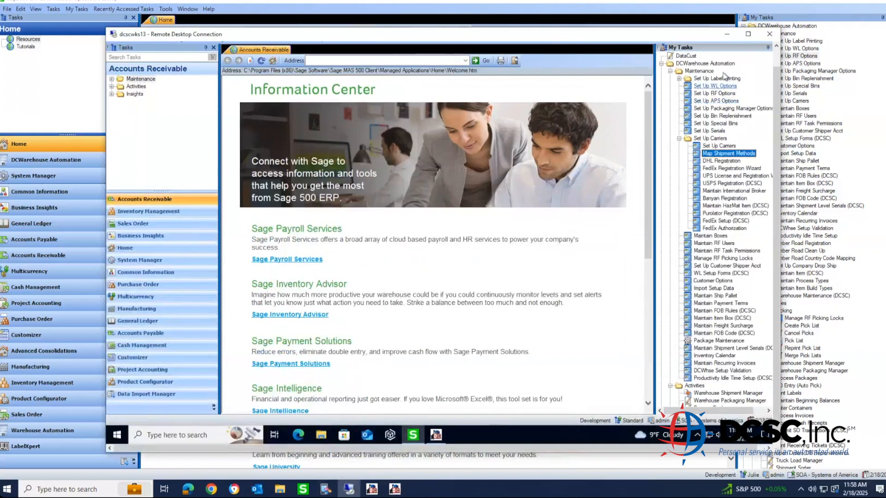
pyautogui.click(729, 33)
pyautogui.click(325, 489)
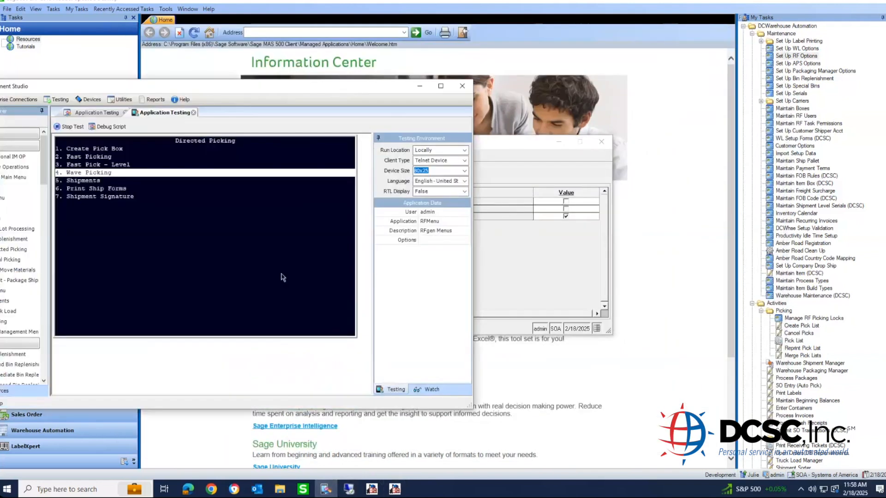
pyautogui.press('Escape')
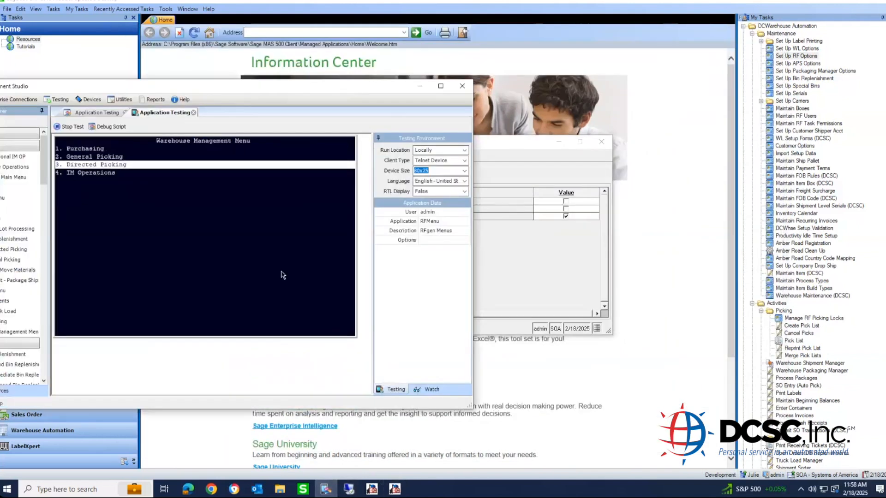
pyautogui.press('Down')
pyautogui.press('Return')
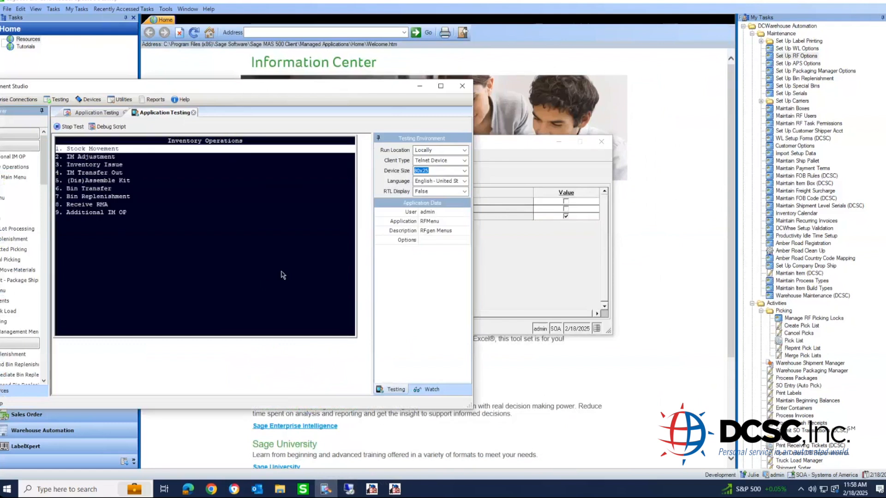
pyautogui.press('Down')
pyautogui.press('Return')
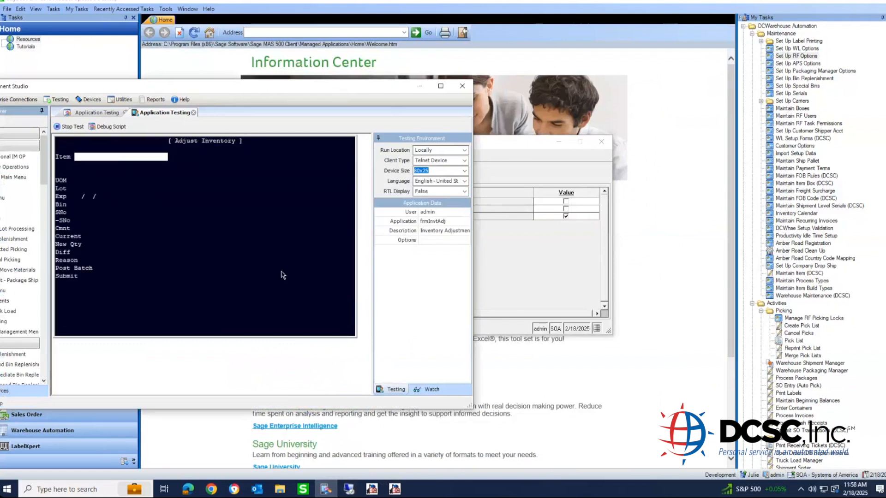
pyautogui.write('cable100')
pyautogui.press('Return')
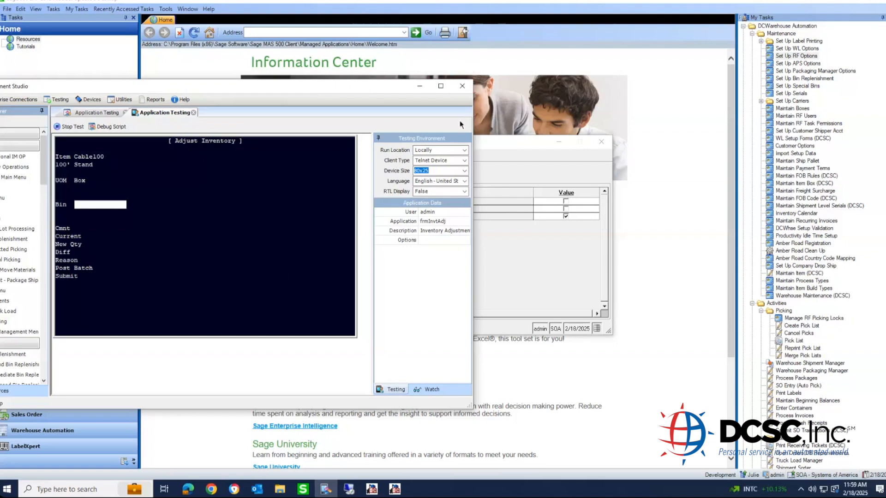
pyautogui.press('Escape')
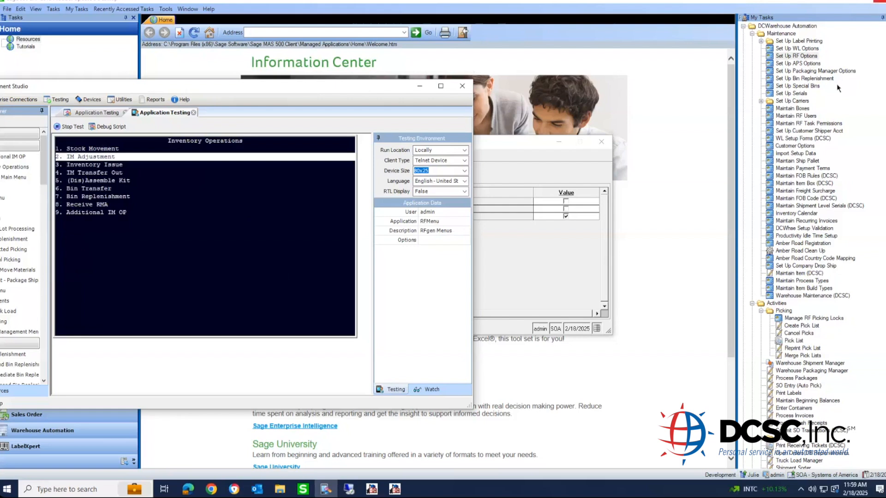
# - Show the MF Move Materials RF options, with bin and UPC scans required, then return to RFgen
pyautogui.click(803, 56)
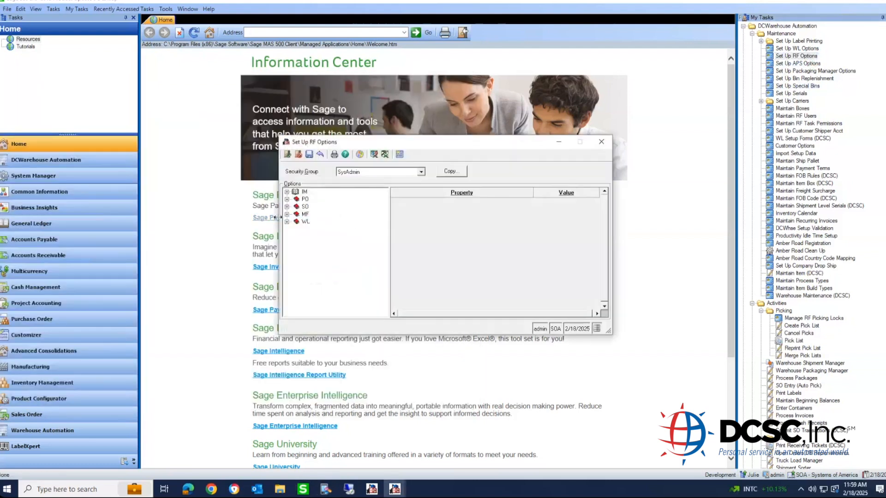
pyautogui.doubleClick(305, 214)
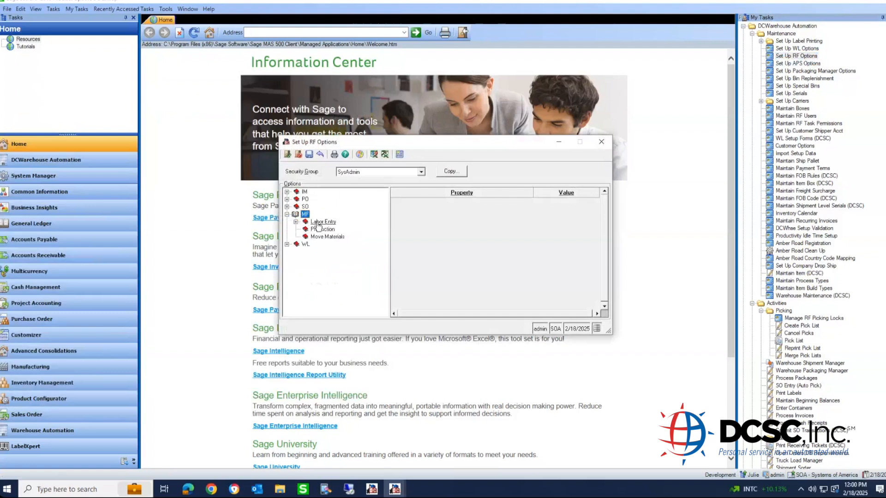
pyautogui.click(324, 236)
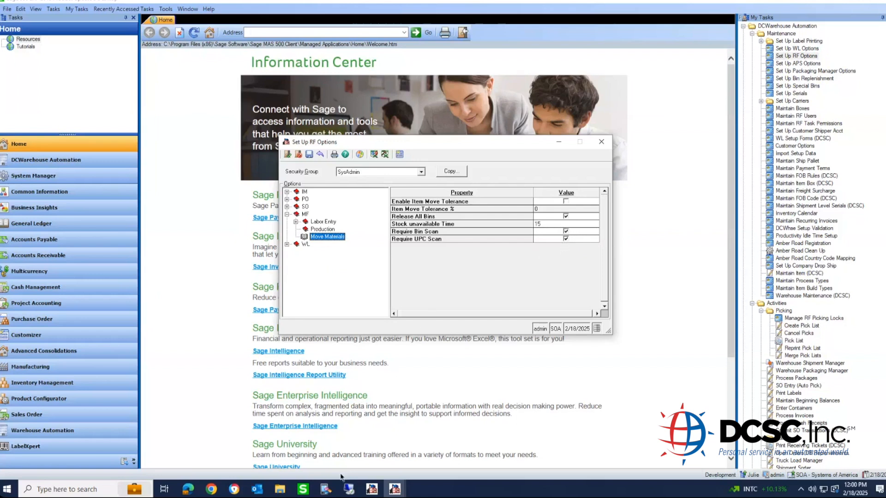
pyautogui.click(326, 489)
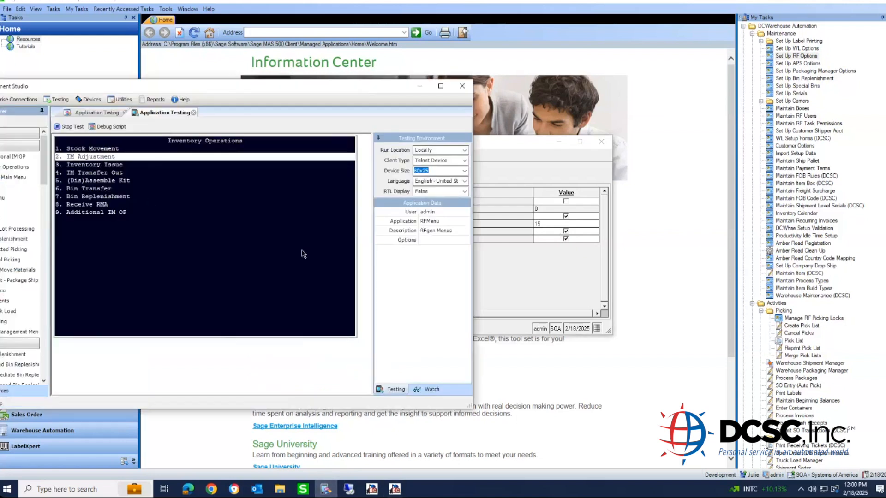
# - Navigate the RF terminal to Manufacturing > Transaction > Move Materials > By Intermed Bin
pyautogui.press('Escape')
pyautogui.press('Escape')
pyautogui.press('Down')
pyautogui.press('Return')
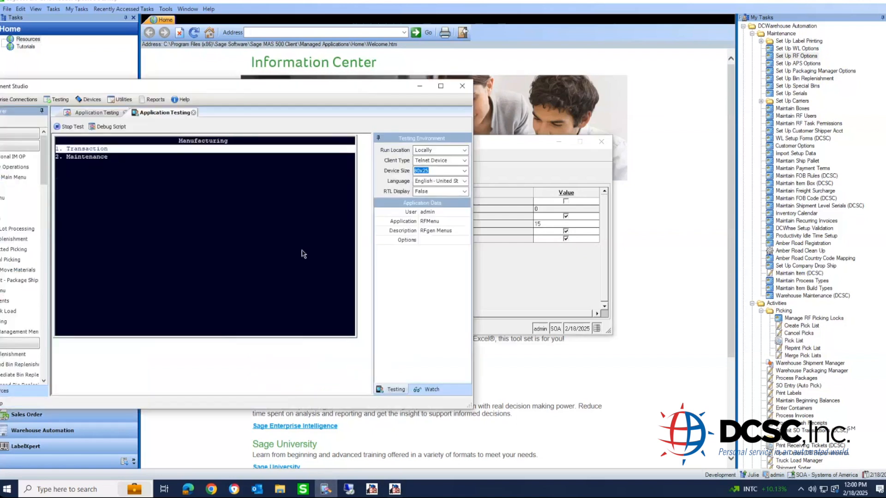
pyautogui.press('Return')
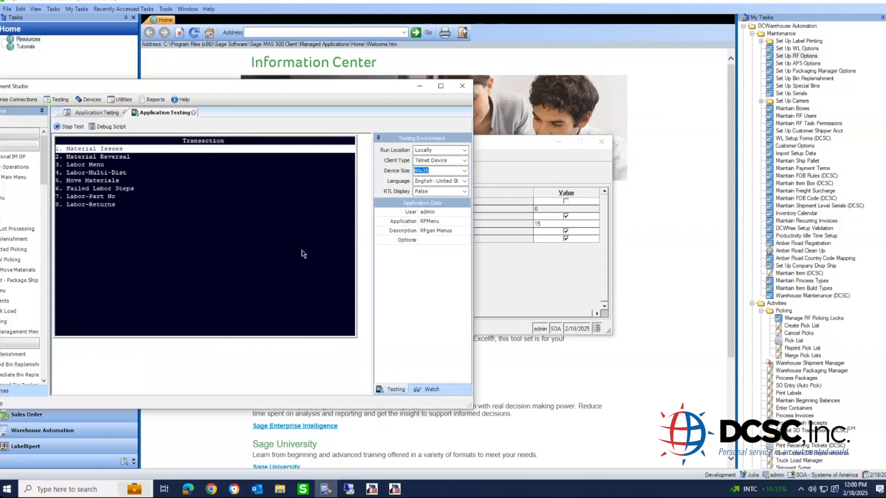
pyautogui.press('Down')
pyautogui.press('Down')
pyautogui.press('Down')
pyautogui.press('Down')
pyautogui.press('Return')
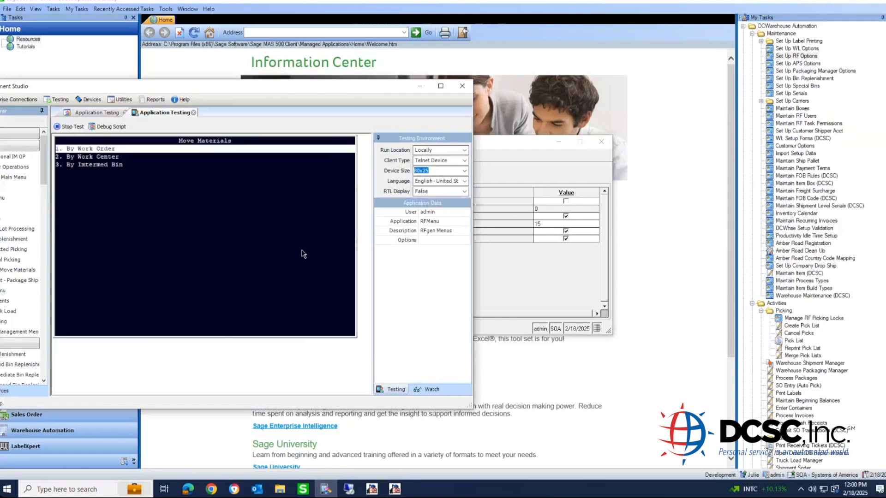
pyautogui.press('Down')
pyautogui.press('Down')
pyautogui.press('Return')
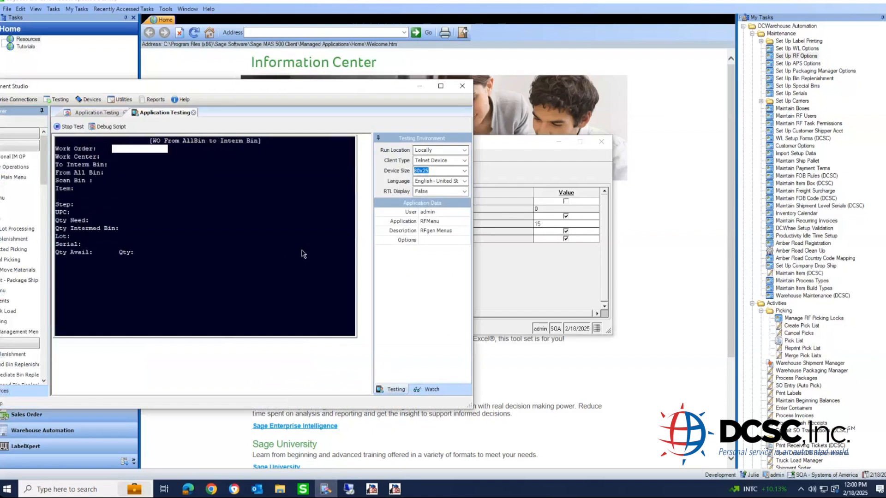
# - Enter work order 2184, intermediate bin cart-1300, and source bin A1-01-01-03
pyautogui.write('2184')
pyautogui.press('Return')
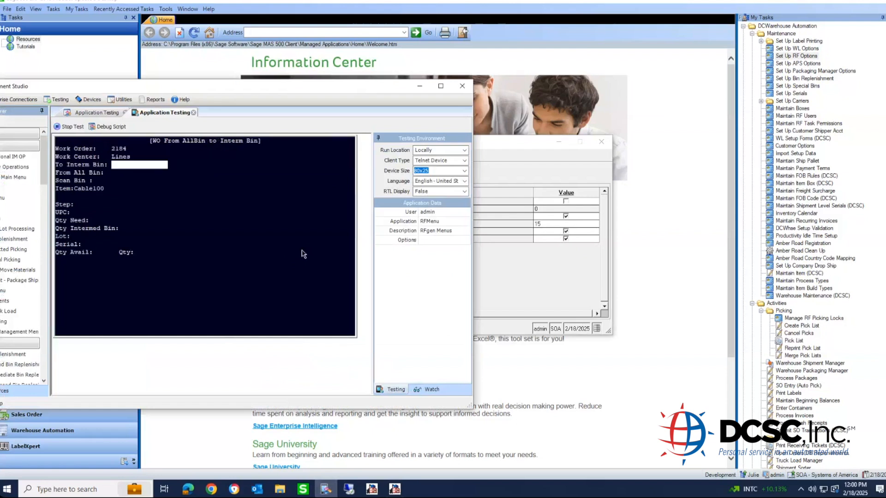
pyautogui.write('cart-1300')
pyautogui.press('Return')
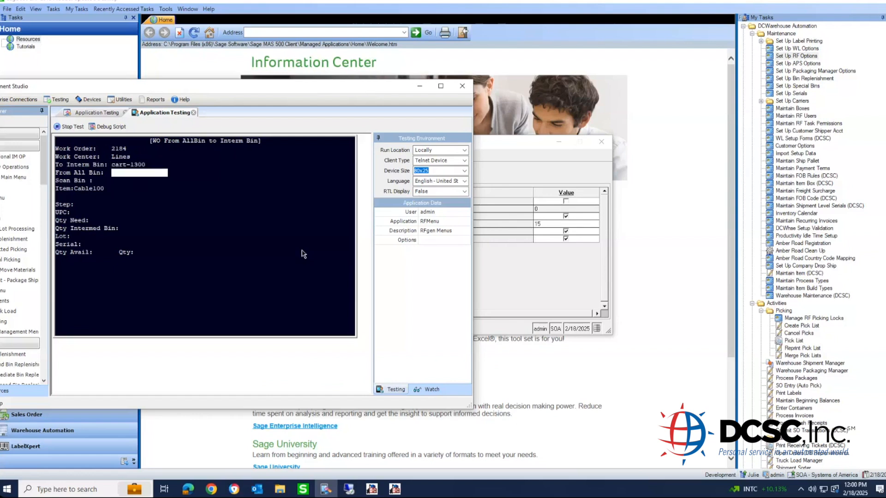
pyautogui.press('F3')
pyautogui.press('Return')
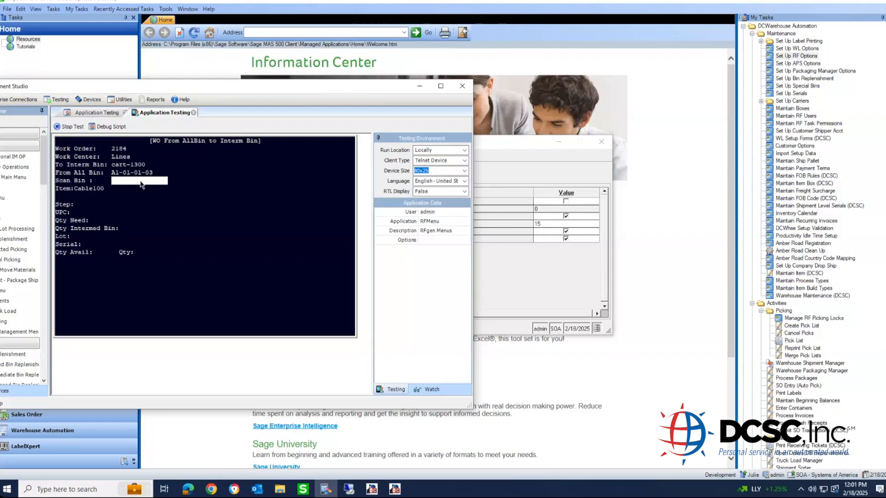
# - Test-scan bin a1-01-0, dismiss the mismatch message, and back out to the Transaction menu
pyautogui.write('a1-01-0')
pyautogui.press('Return')
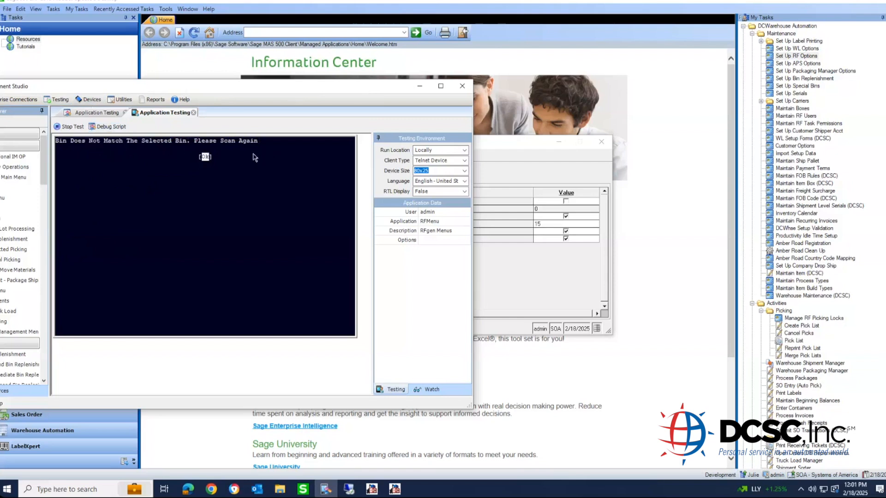
pyautogui.press('Return')
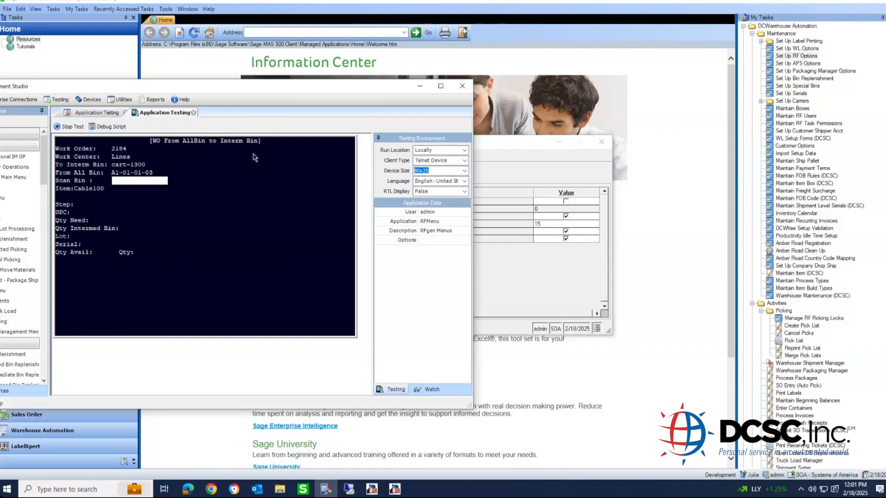
pyautogui.press('Return')
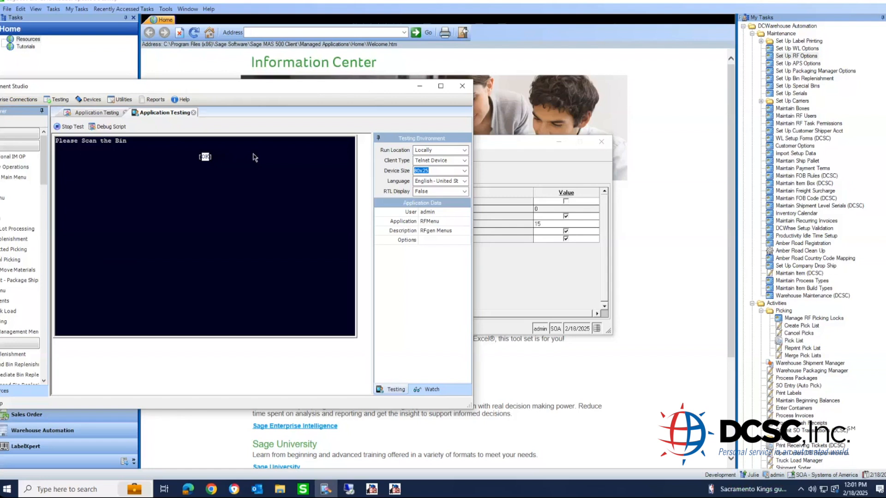
pyautogui.press('Escape')
pyautogui.press('Escape')
pyautogui.press('Escape')
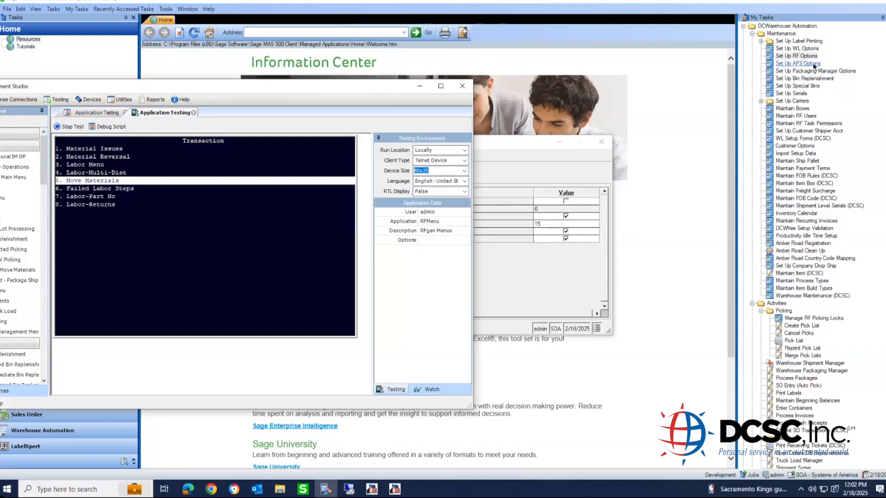
# - Open the MF Labor Entry RF options and enlarge the dialog to reveal Enable Work Order Tolerance
pyautogui.doubleClick(809, 56)
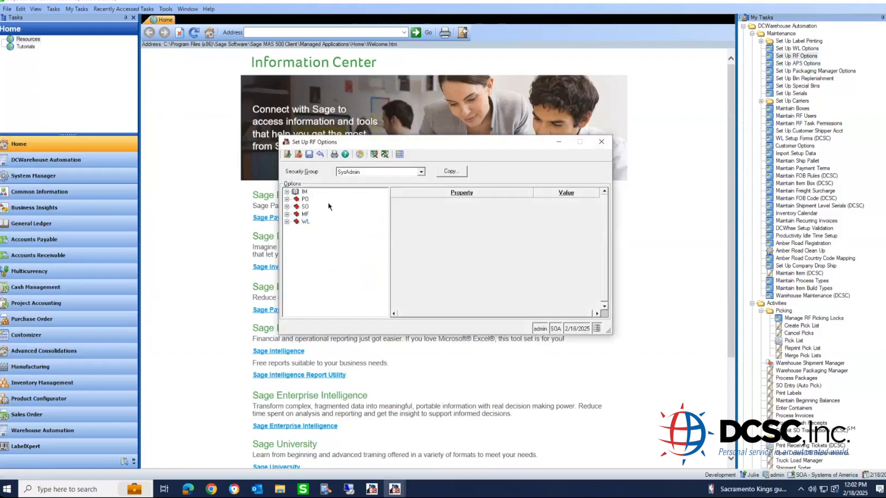
pyautogui.click(302, 214)
pyautogui.doubleClick(300, 216)
pyautogui.click(323, 222)
pyautogui.doubleClick(323, 222)
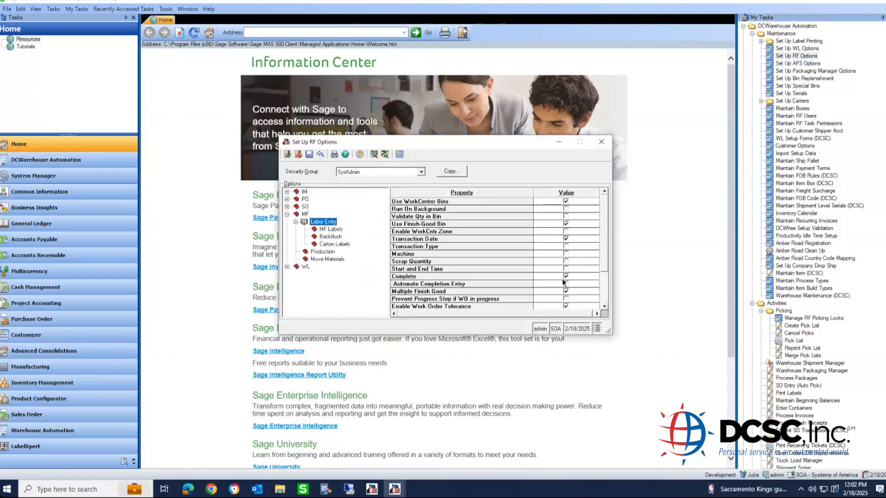
pyautogui.moveTo(609, 330); pyautogui.dragTo(634, 440)
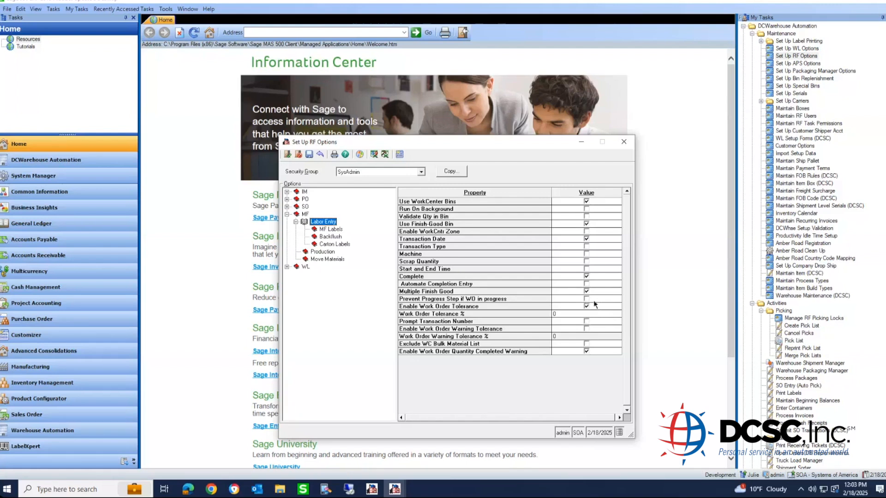
# - Close the RF options window and open the Labor Menu in the RF test terminal
pyautogui.click(624, 142)
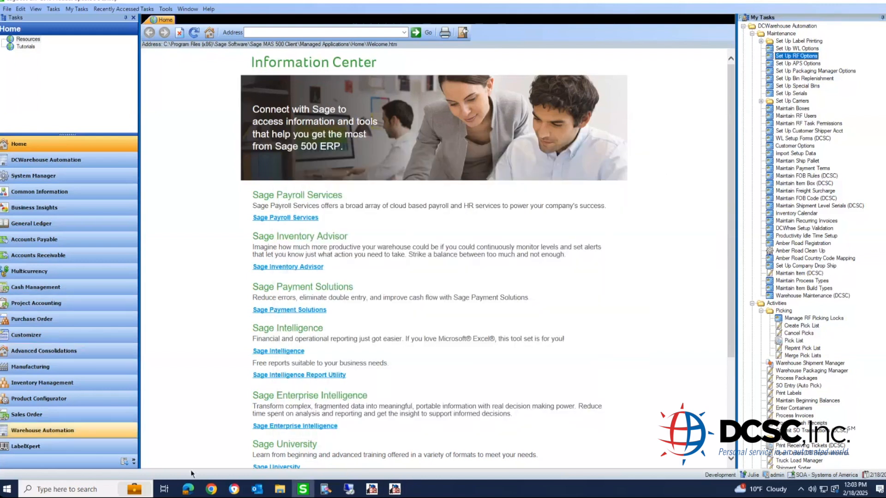
pyautogui.moveTo(219, 491)
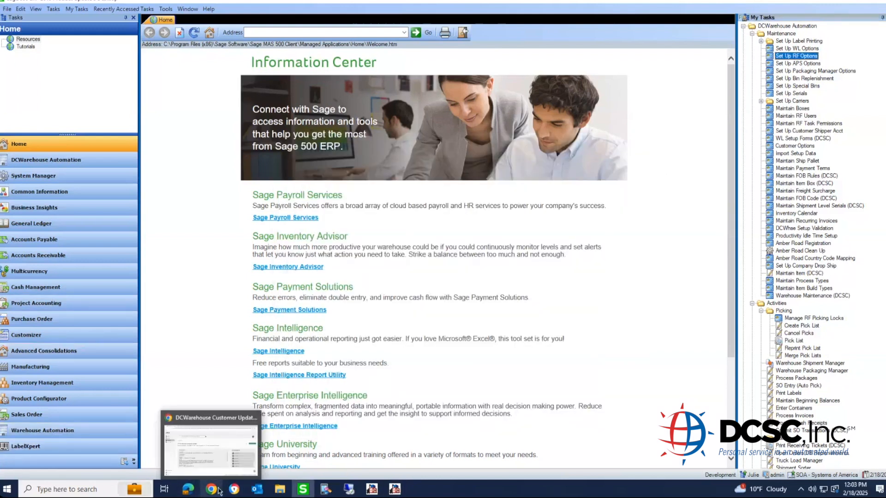
pyautogui.click(325, 490)
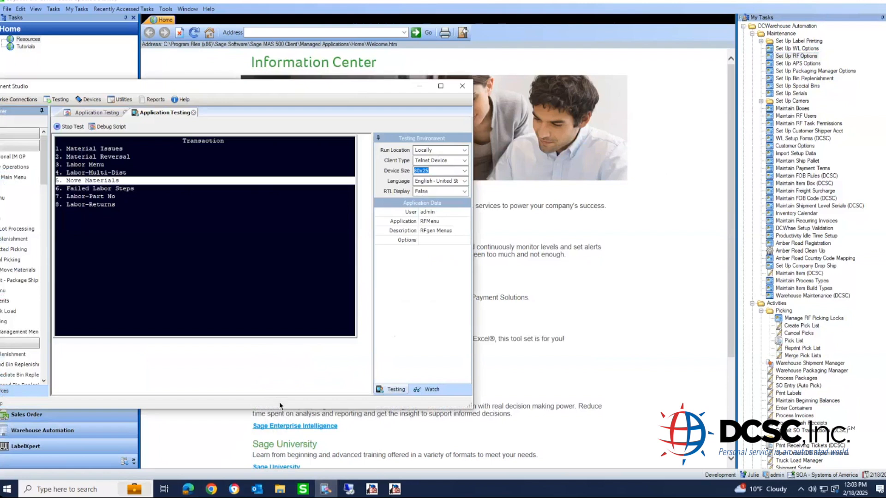
pyautogui.press('Up')
pyautogui.press('Up')
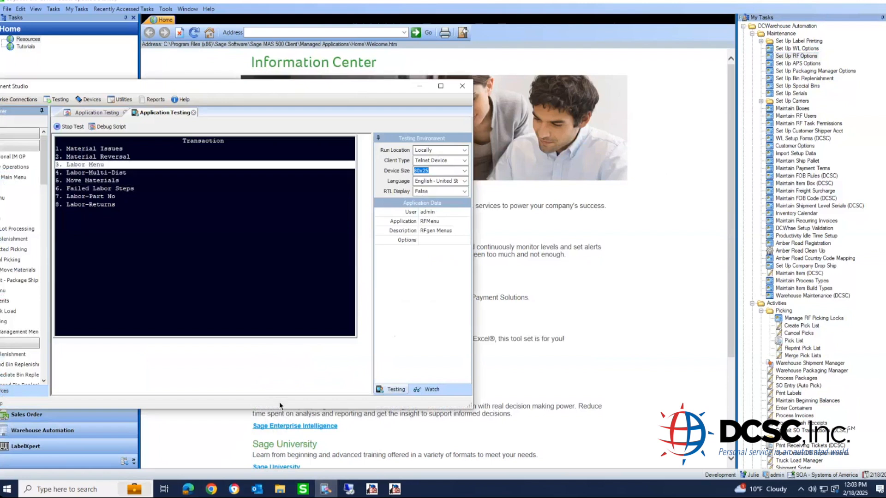
pyautogui.press('Return')
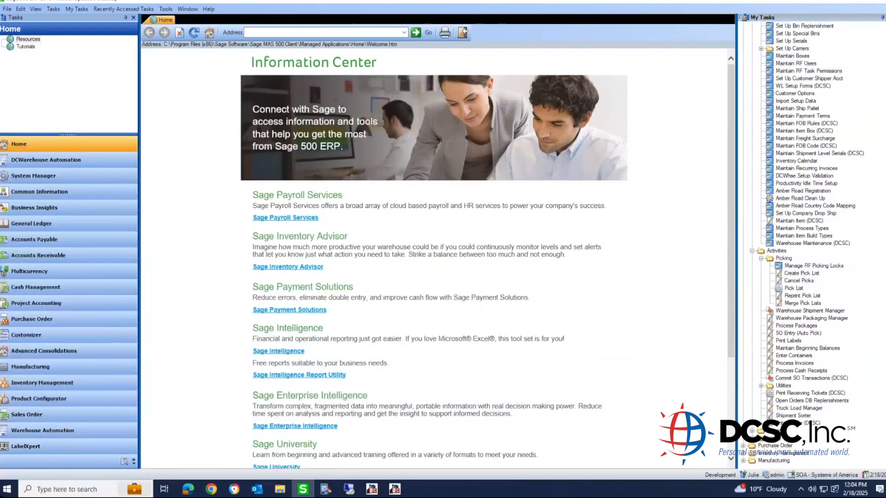
# - In Work Order Creation, enter routing cable300, output to Screen, and quantity 2
pyautogui.doubleClick(786, 461)
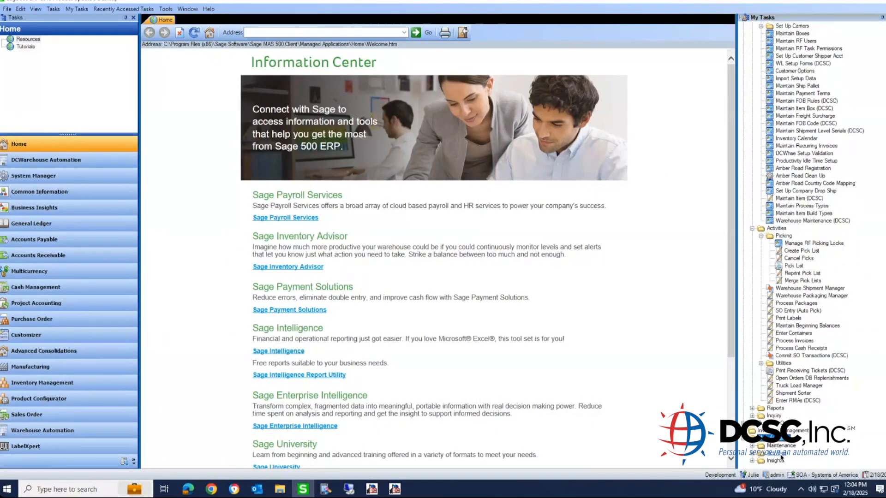
pyautogui.doubleClick(779, 454)
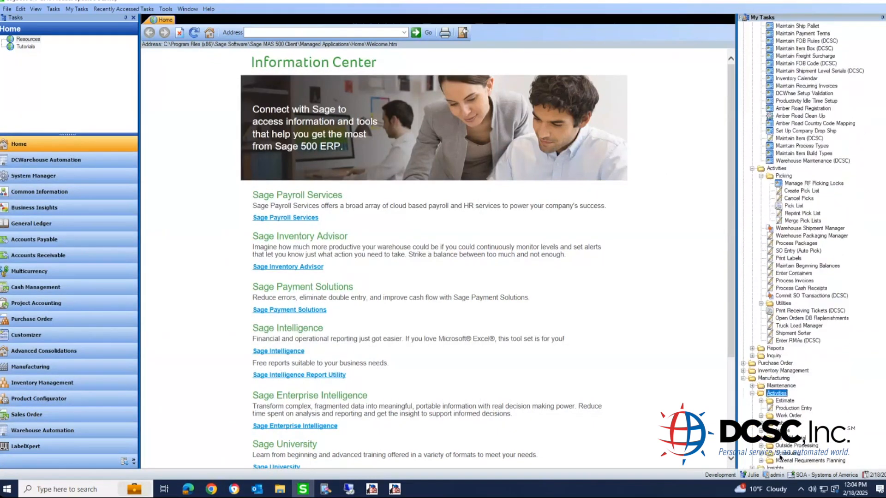
pyautogui.doubleClick(780, 416)
pyautogui.doubleClick(791, 410)
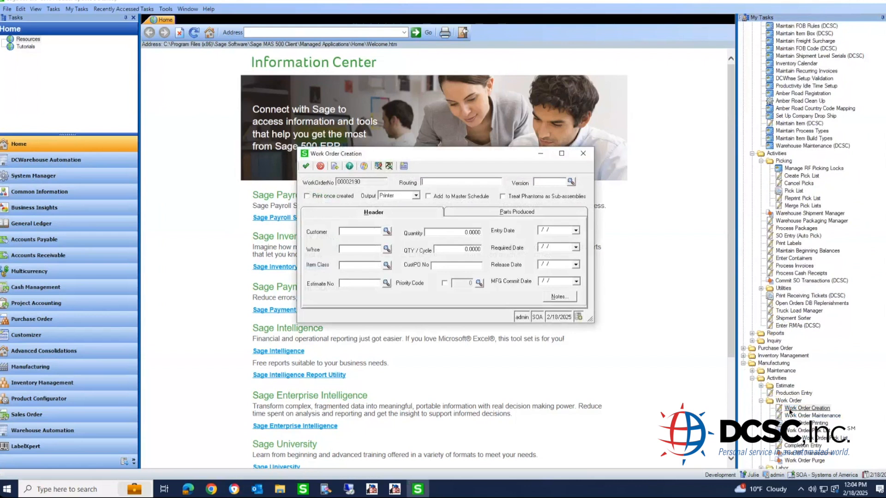
pyautogui.write('cable300')
pyautogui.press('Tab')
pyautogui.press('Tab')
pyautogui.press('Tab')
pyautogui.press('Tab')
pyautogui.hotkey('shift', 'Tab')
pyautogui.hotkey('shift', 'Tab')
pyautogui.press('Tab')
pyautogui.press('s')
pyautogui.press('Tab')
pyautogui.press('Tab')
pyautogui.press('Tab')
pyautogui.press('Tab')
pyautogui.press('Tab')
pyautogui.press('Tab')
pyautogui.press('Tab')
pyautogui.write('2')
pyautogui.press('Tab')
pyautogui.press('Tab')
pyautogui.press('Tab')
pyautogui.press('Tab')
pyautogui.press('Tab')
pyautogui.press('Tab')
pyautogui.press('Tab')
pyautogui.press('Tab')
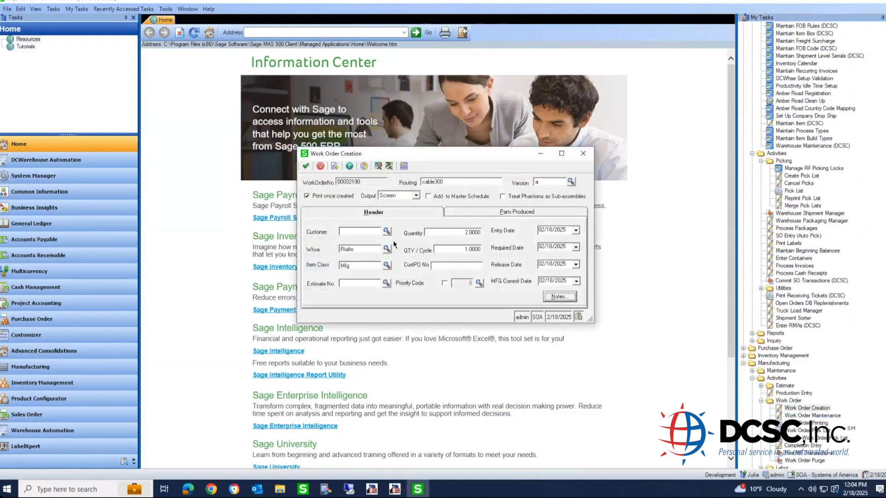
# - Accept the work order, decline marking it printed, and close the creation form
pyautogui.click(305, 166)
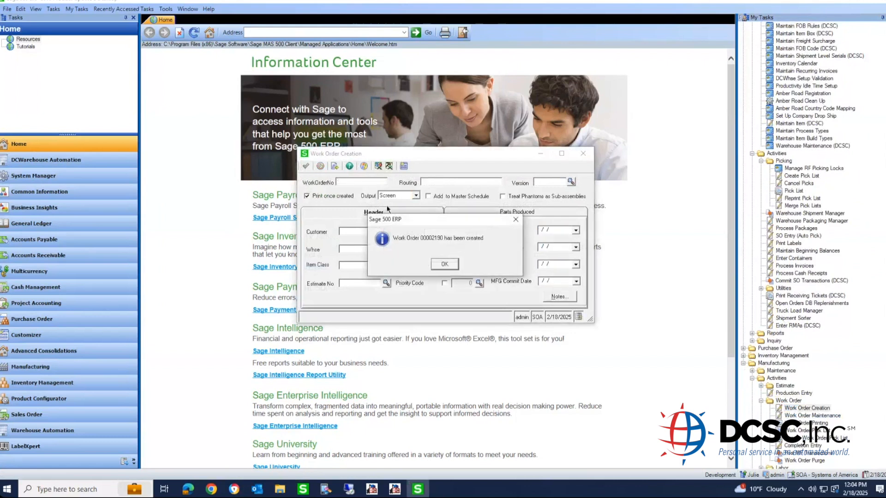
pyautogui.click(445, 264)
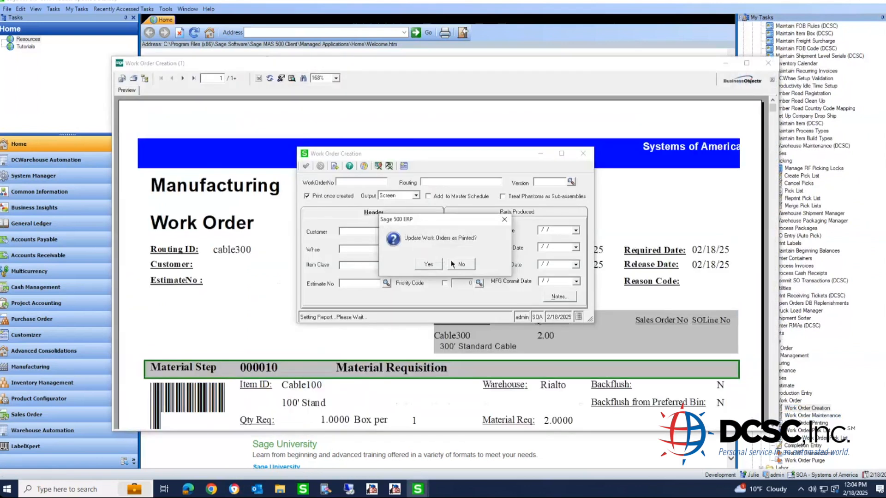
pyautogui.click(436, 264)
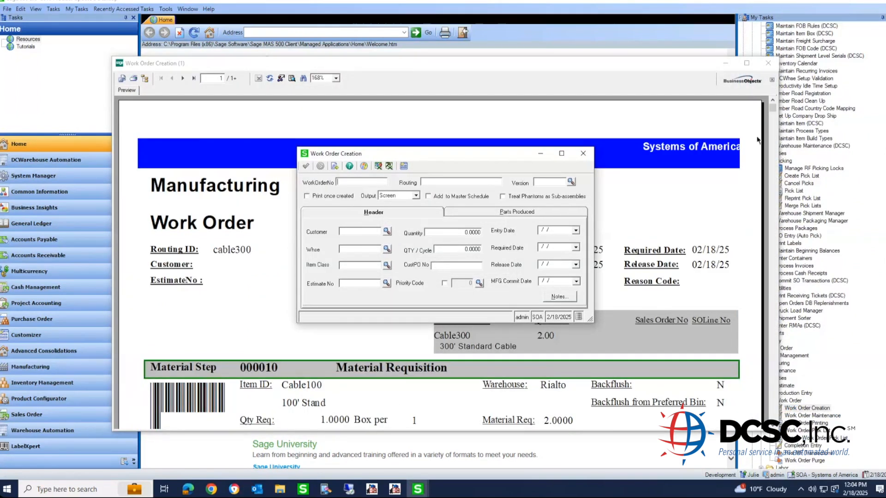
pyautogui.click(582, 156)
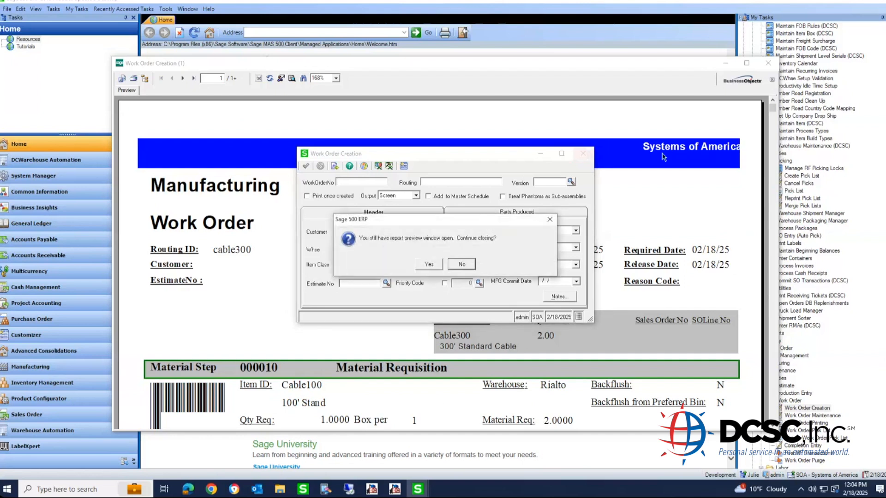
pyautogui.click(432, 266)
pyautogui.click(326, 489)
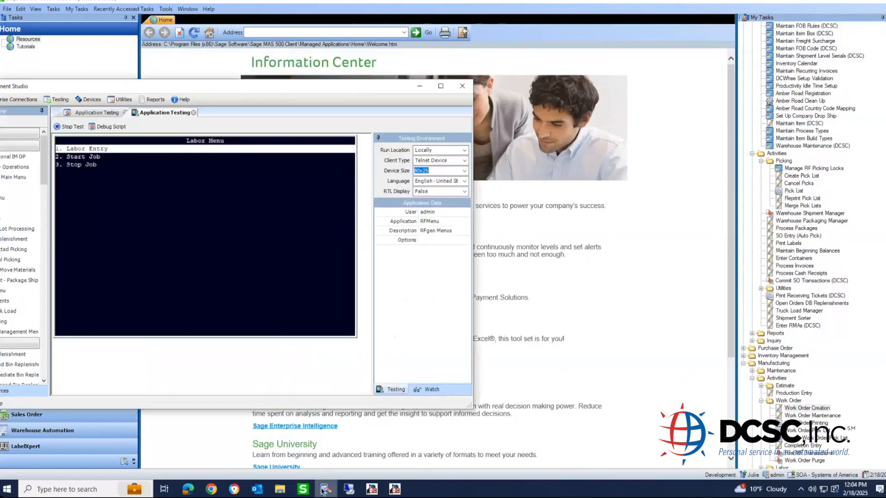
# - Start a Labor Entry with the employee ID, work center 220, work order 00002190, step 000030
pyautogui.press('Return')
pyautogui.write('100')
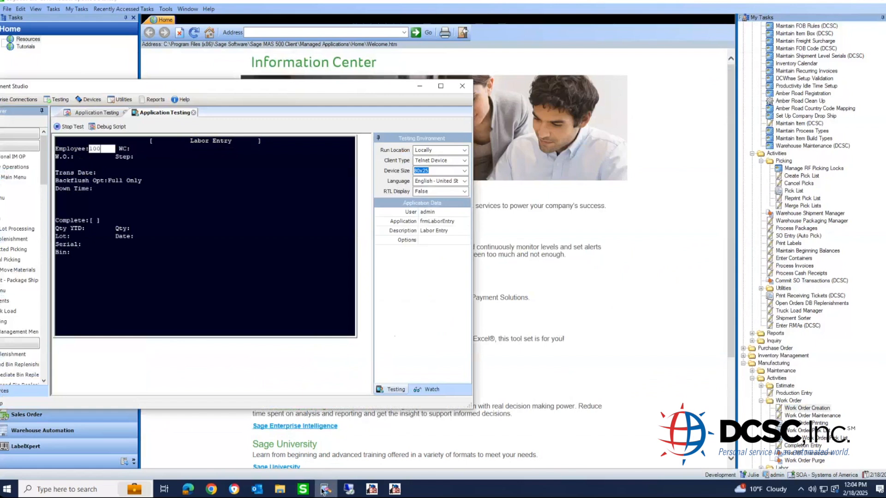
pyautogui.press('Return')
pyautogui.write('2')
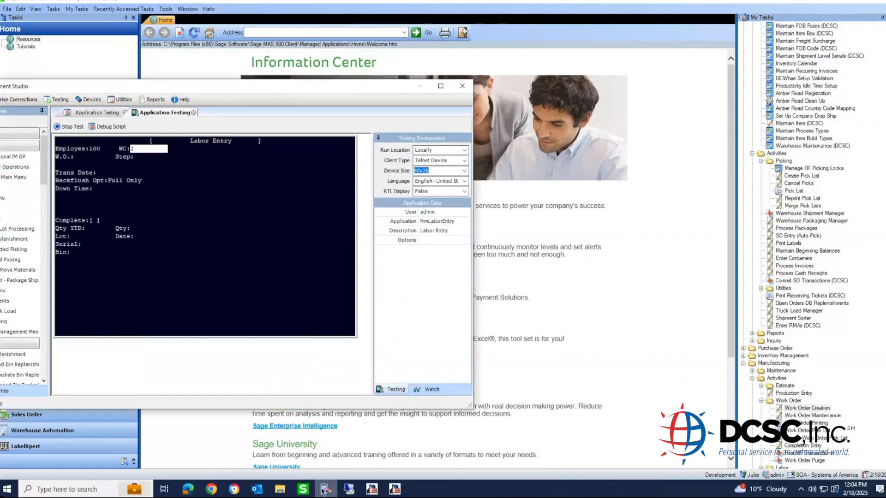
pyautogui.write('20')
pyautogui.press('Return')
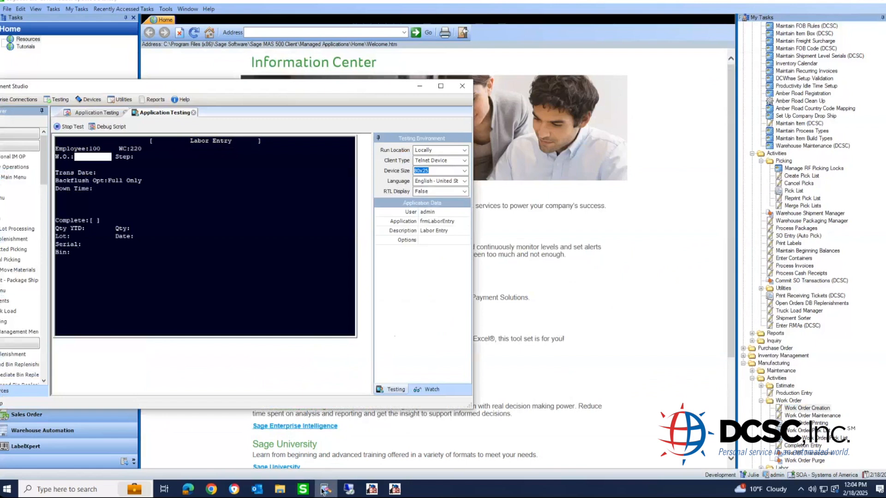
pyautogui.write('00002190')
pyautogui.press('Return')
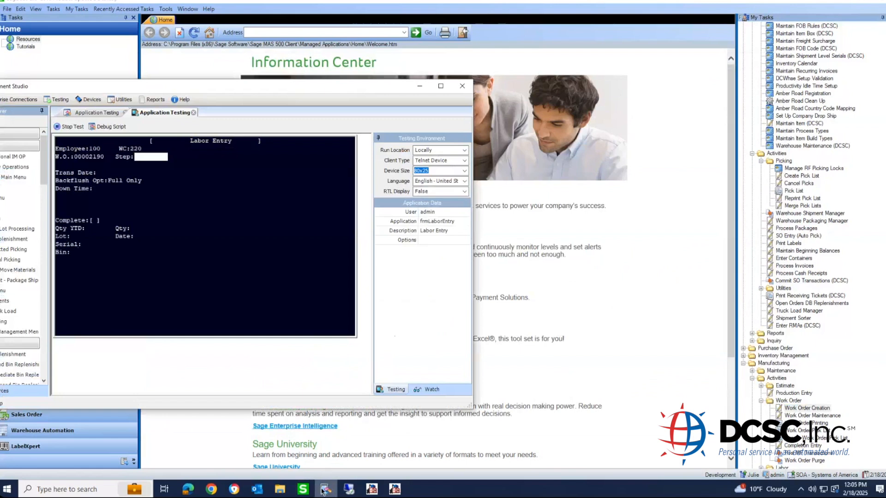
pyautogui.write('000030')
pyautogui.press('Return')
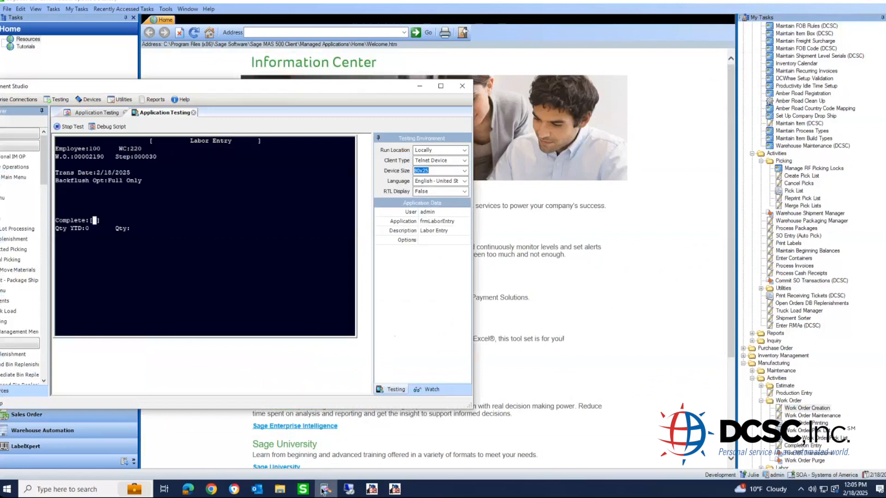
pyautogui.press('Return')
# - Submit quantity 20, dismiss the over-tolerance error, and back out to the Labor Menu
pyautogui.write('20')
pyautogui.press('Return')
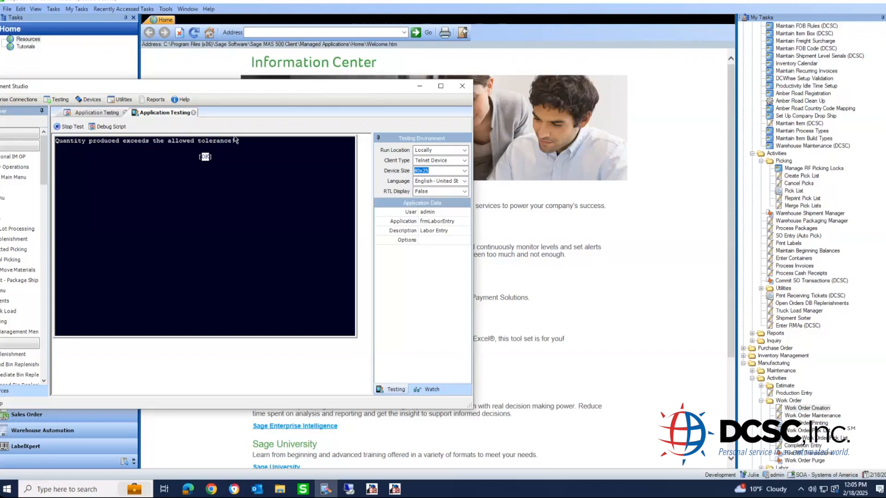
pyautogui.press('Return')
pyautogui.press('Escape')
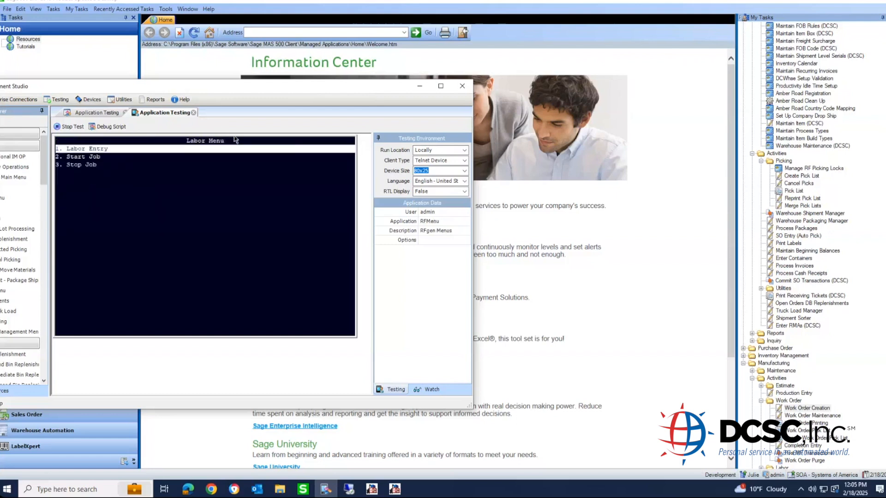
pyautogui.press('Down')
pyautogui.press('Down')
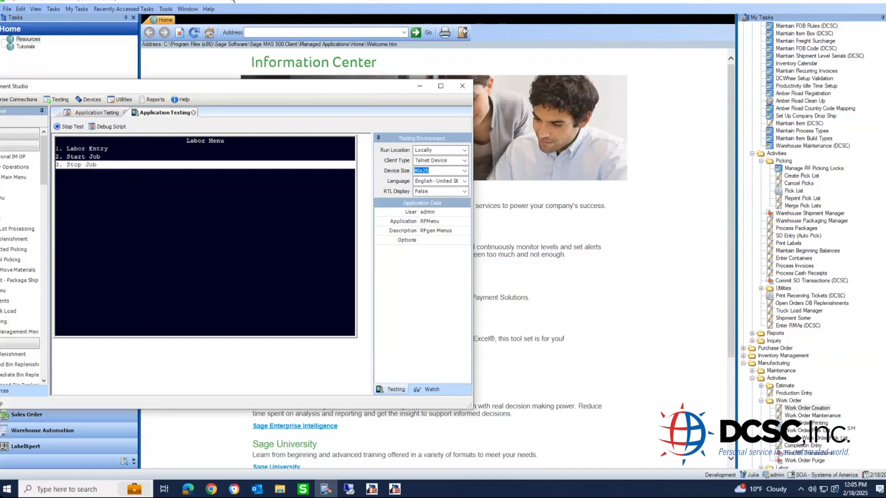
pyautogui.click(419, 87)
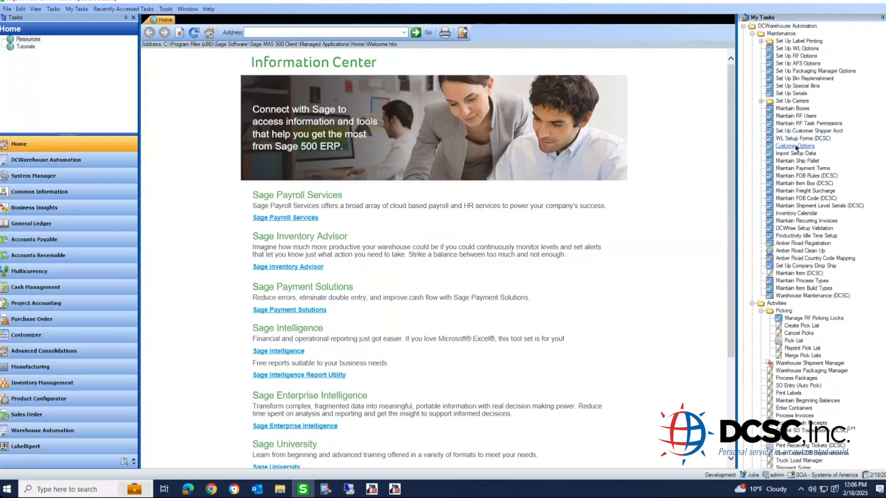
# - Open Import Setup Data and enter rialto as the warehouse
pyautogui.click(805, 154)
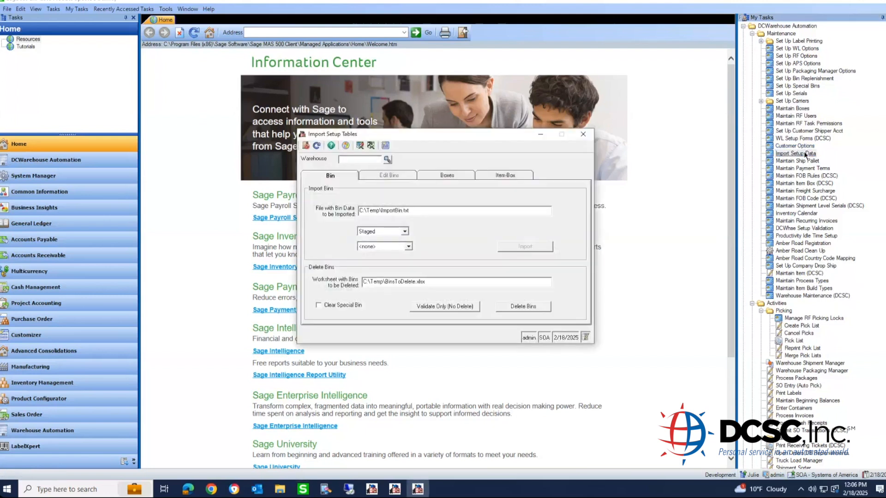
pyautogui.write('rialto')
pyautogui.press('Tab')
# - Review the bin type and special bin lists, keeping Staged bins with no special bin type
pyautogui.click(394, 232)
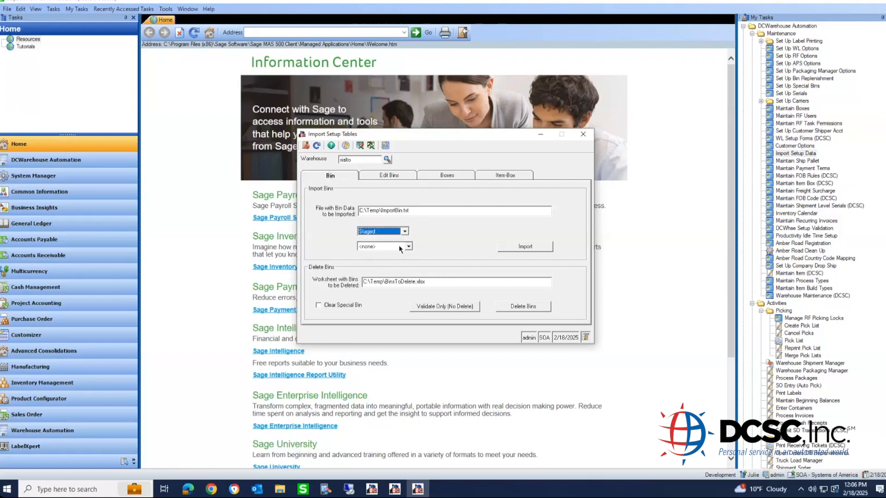
pyautogui.click(408, 248)
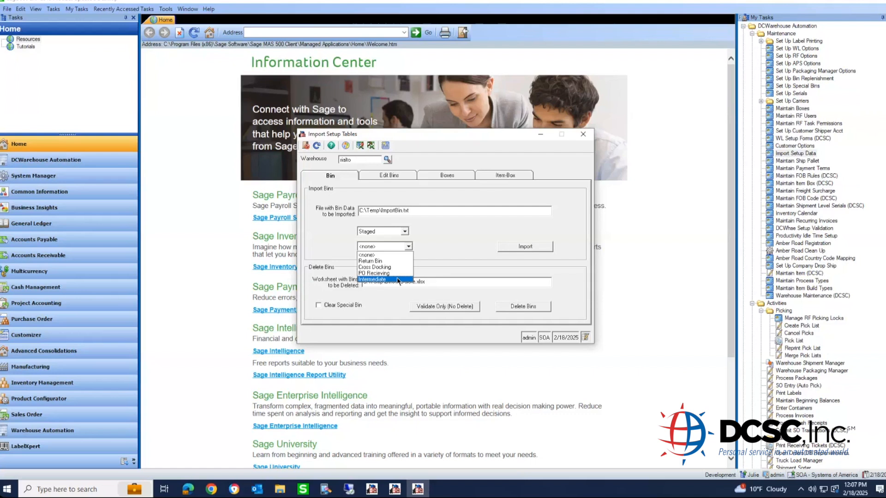
pyautogui.click(380, 254)
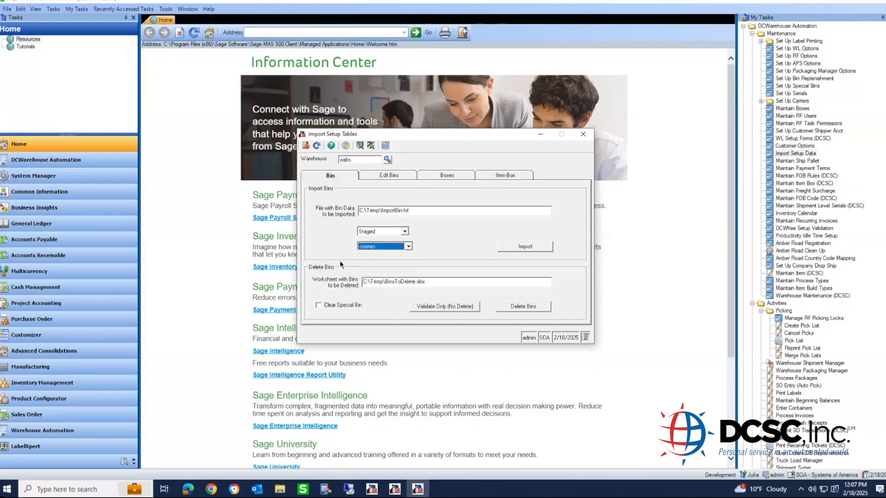